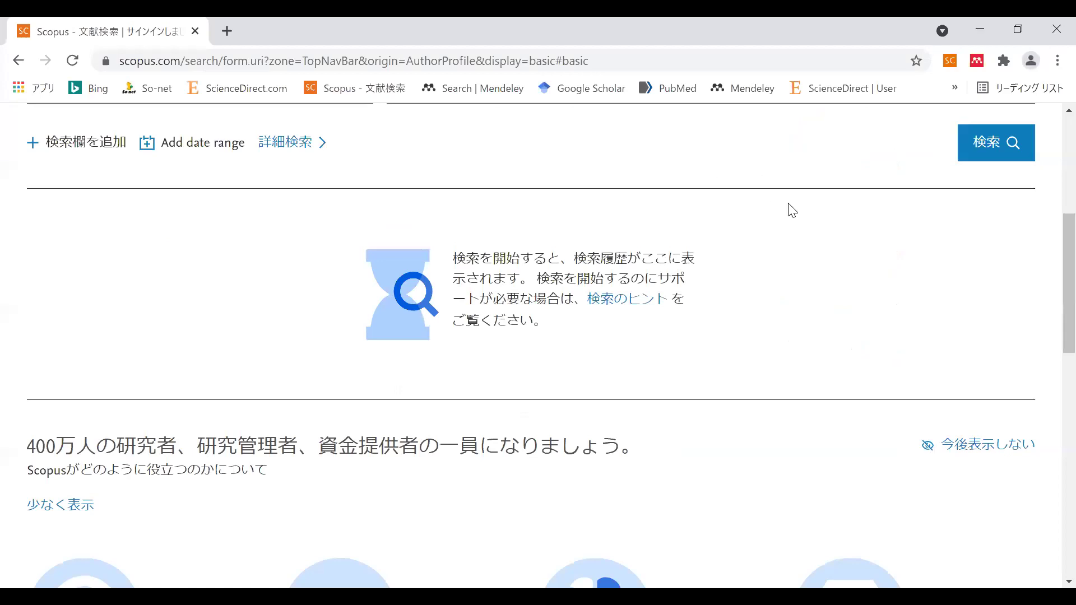
Look over the document search start page, from the search form and empty history to the feature overview and footer links.
{"action": "scroll", "coordinate": [677, 277], "scroll_direction": "up", "scroll_amount": 6}
{"action": "scroll", "coordinate": [678, 276], "scroll_direction": "up", "scroll_amount": 1}
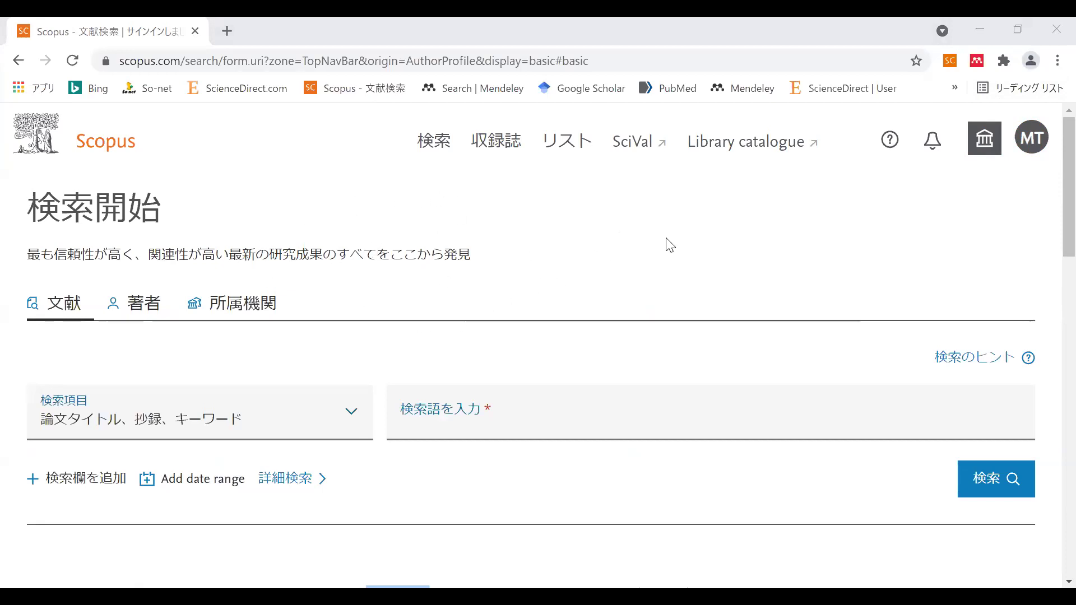
{"action": "scroll", "coordinate": [670, 245], "scroll_direction": "down", "scroll_amount": 3}
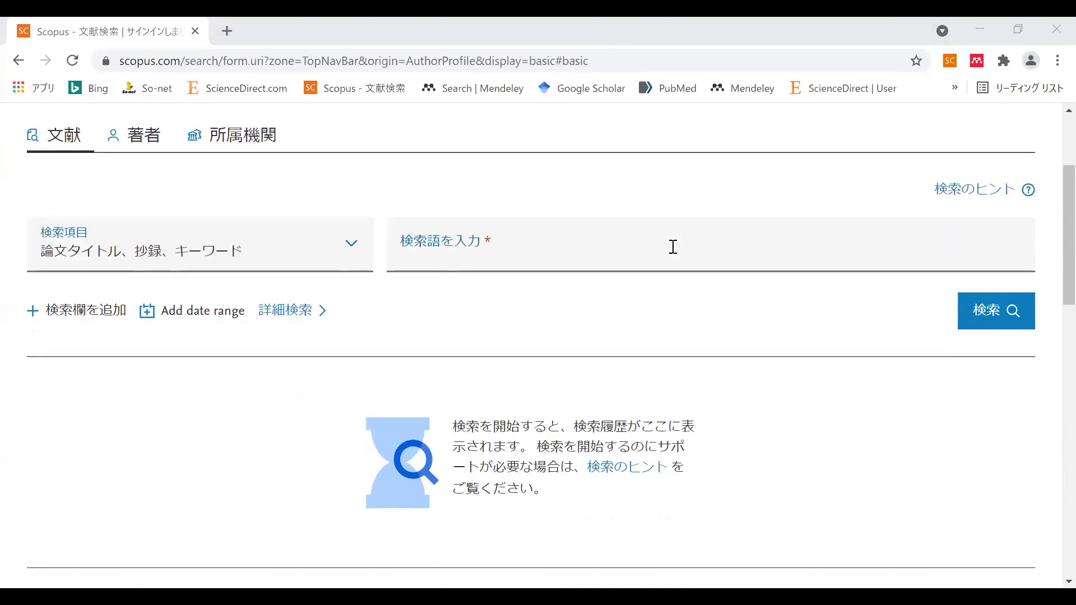
{"action": "scroll", "coordinate": [676, 248], "scroll_direction": "down", "scroll_amount": 3}
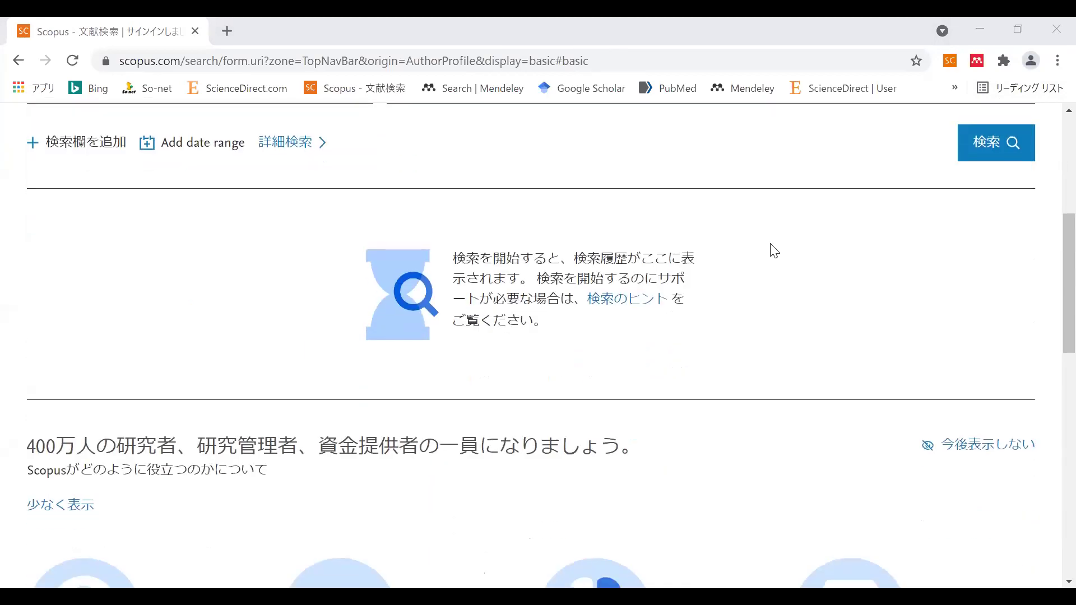
{"action": "scroll", "coordinate": [778, 252], "scroll_direction": "down", "scroll_amount": 2}
{"action": "scroll", "coordinate": [776, 257], "scroll_direction": "down", "scroll_amount": 2}
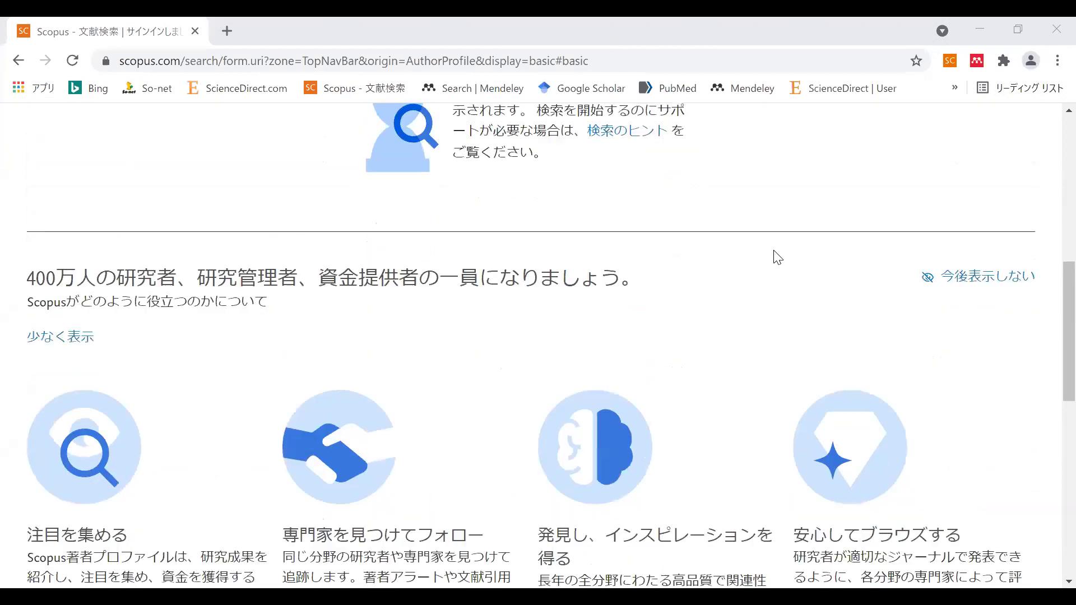
{"action": "scroll", "coordinate": [672, 249], "scroll_direction": "down", "scroll_amount": 2}
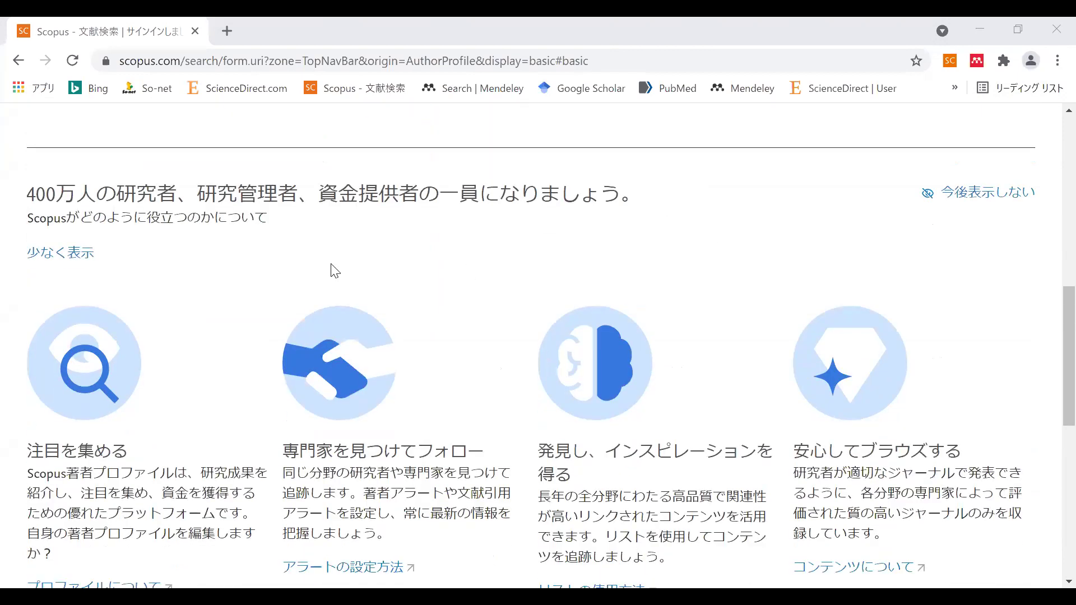
{"action": "scroll", "coordinate": [333, 291], "scroll_direction": "down", "scroll_amount": 2}
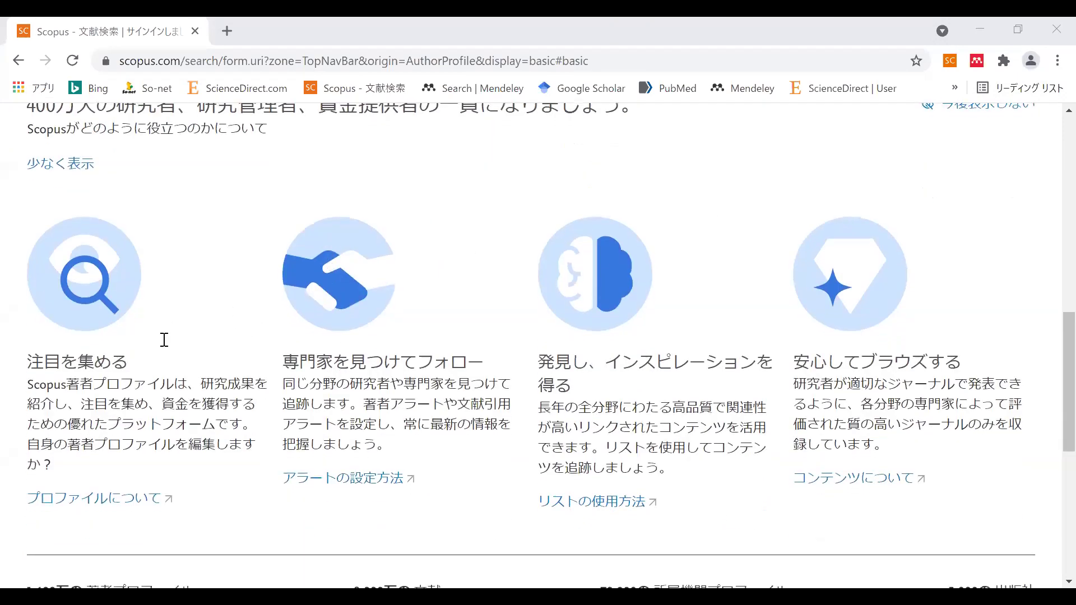
{"action": "scroll", "coordinate": [160, 340], "scroll_direction": "down", "scroll_amount": 2}
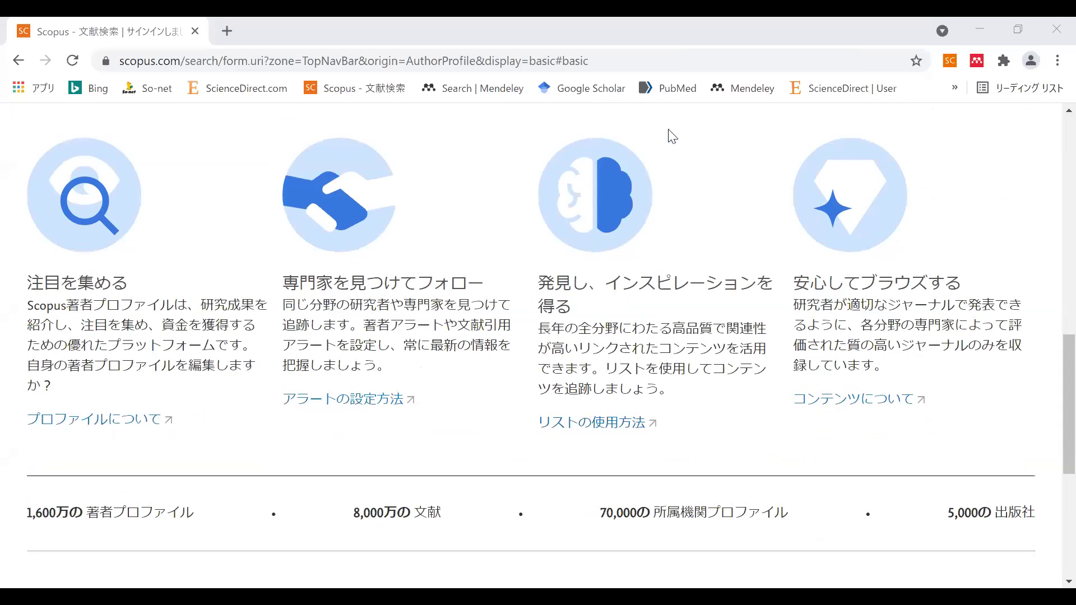
{"action": "scroll", "coordinate": [888, 193], "scroll_direction": "down", "scroll_amount": 3}
{"action": "scroll", "coordinate": [689, 238], "scroll_direction": "down", "scroll_amount": 2}
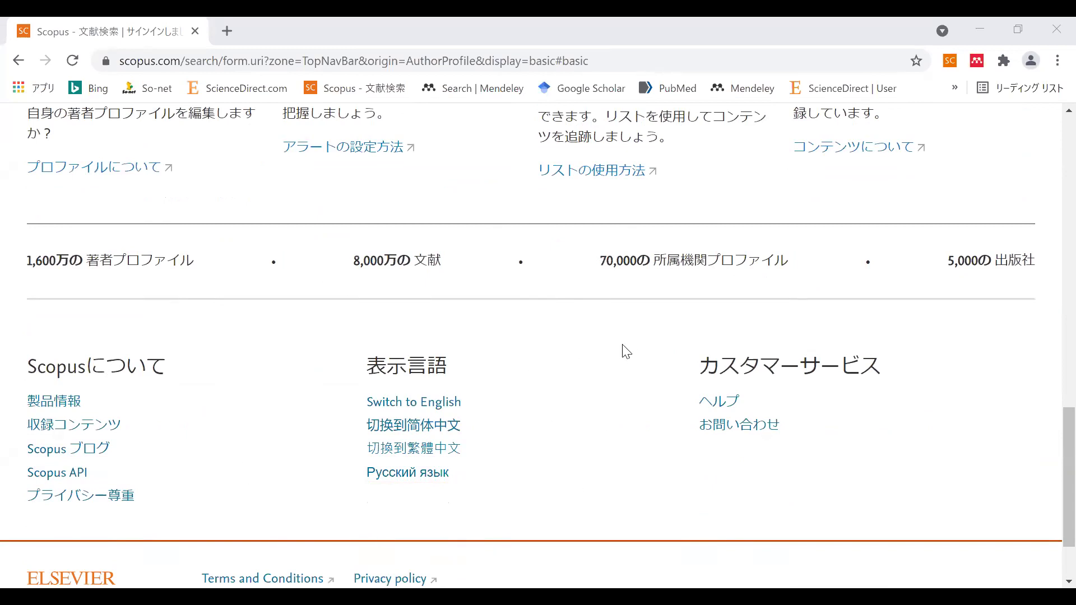
{"action": "scroll", "coordinate": [626, 353], "scroll_direction": "up", "scroll_amount": 15}
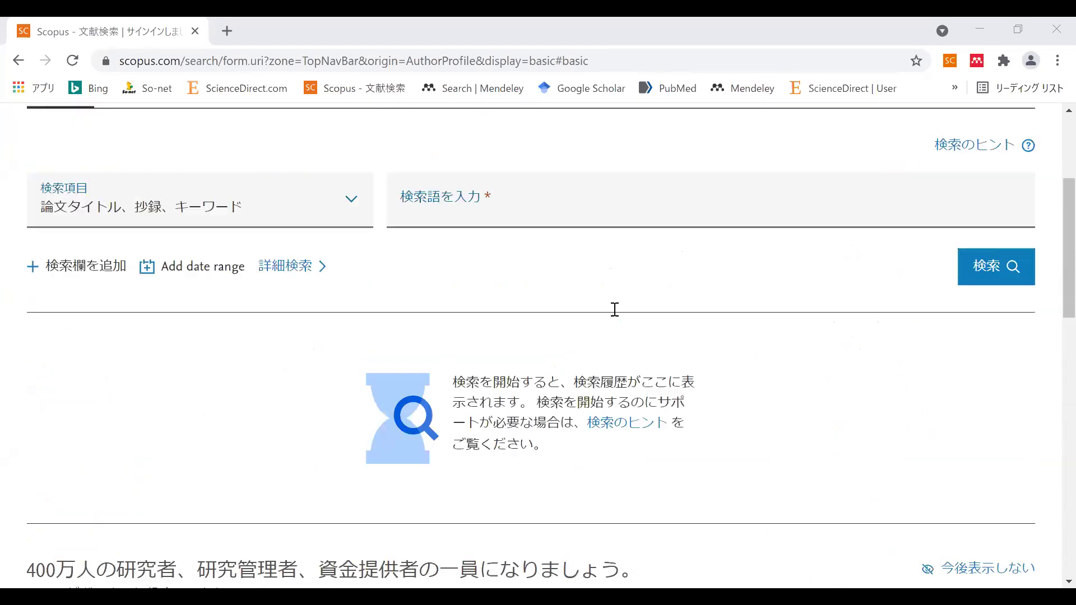
{"action": "scroll", "coordinate": [547, 291], "scroll_direction": "up", "scroll_amount": 2}
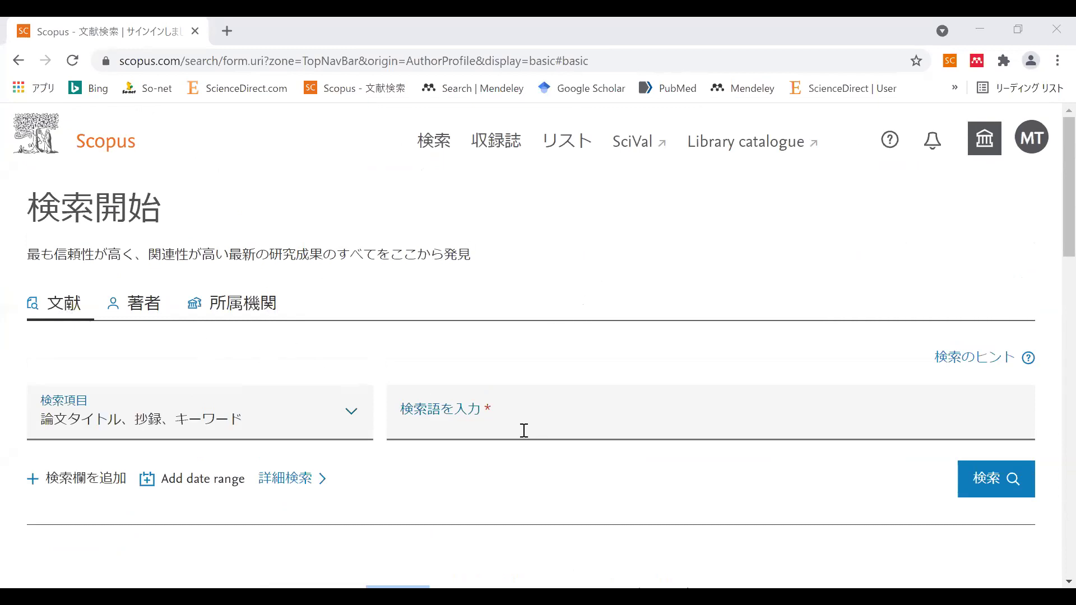
Search documents for "coronavirus" with the search field set to 論文タイトル、抄録、キーワード.
{"action": "left_click", "coordinate": [530, 408]}
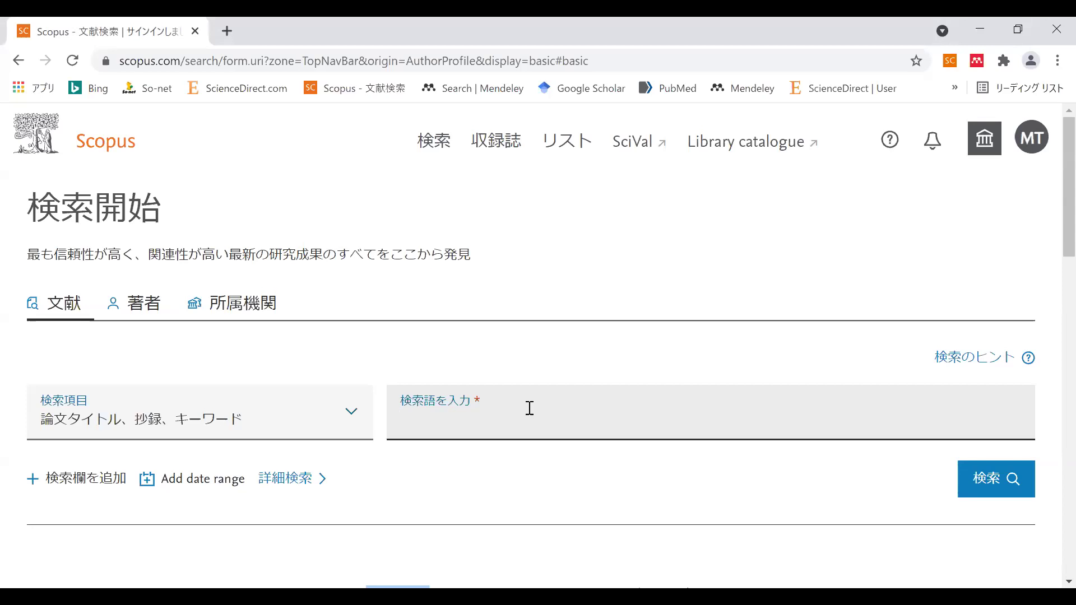
{"action": "type", "text": "coronavirus"}
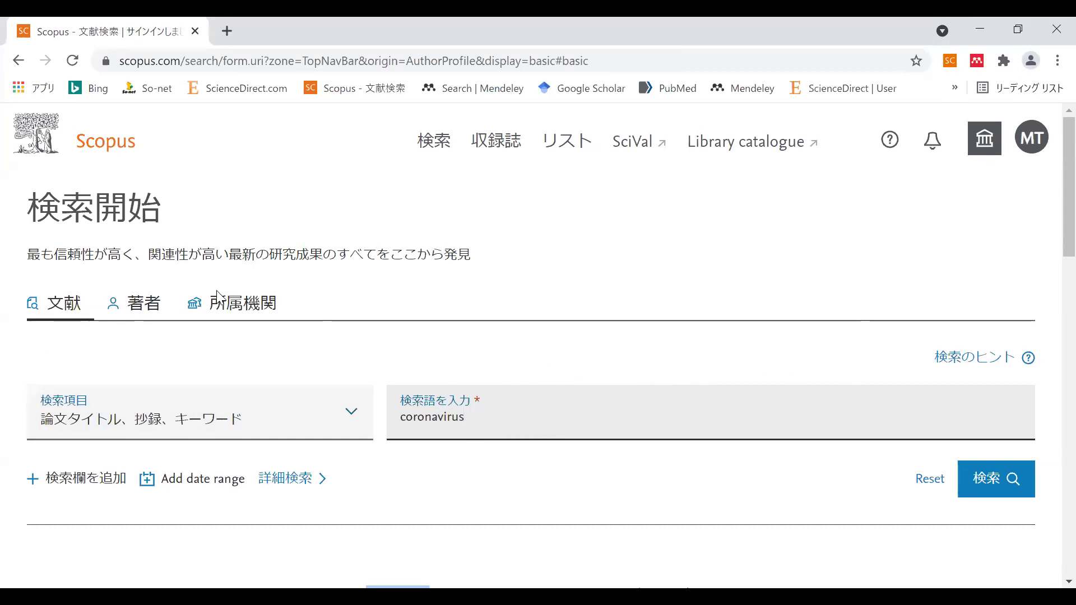
{"action": "scroll", "coordinate": [395, 319], "scroll_direction": "down", "scroll_amount": 3}
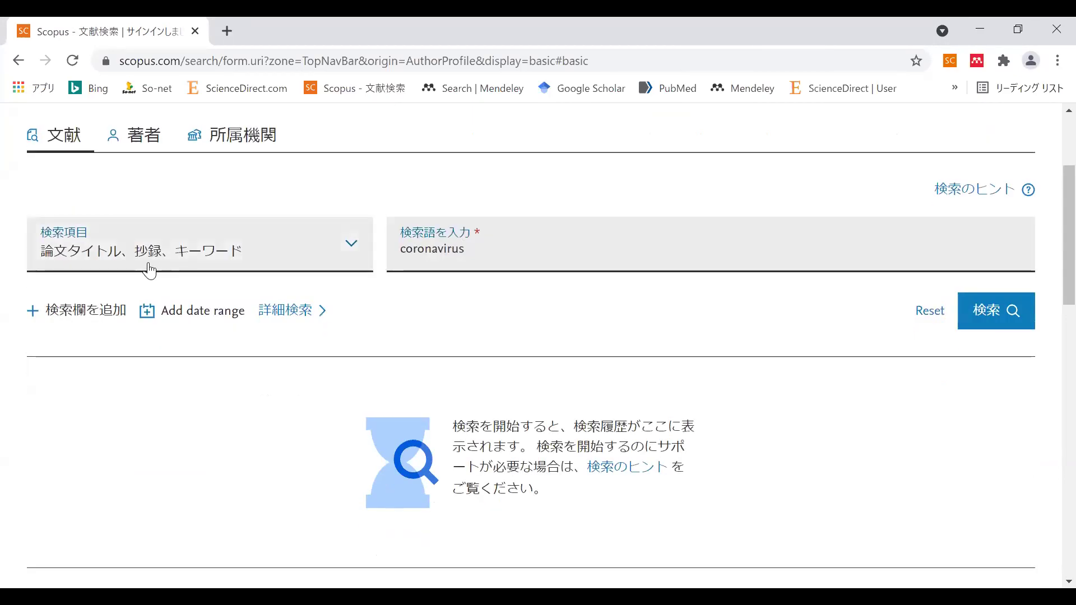
{"action": "left_click", "coordinate": [352, 253]}
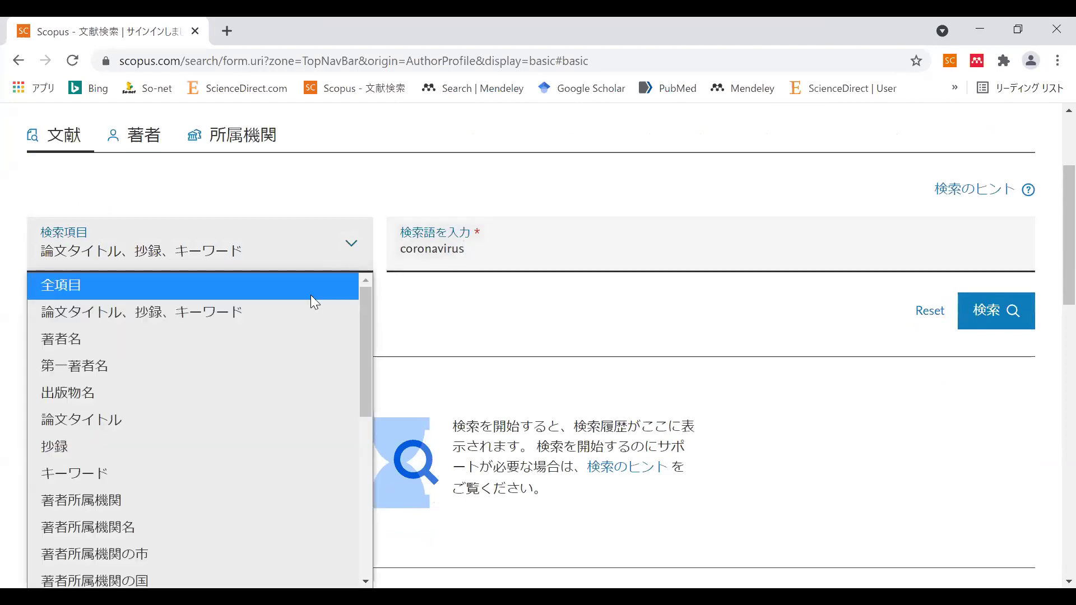
{"action": "scroll", "coordinate": [302, 358], "scroll_direction": "down", "scroll_amount": 6}
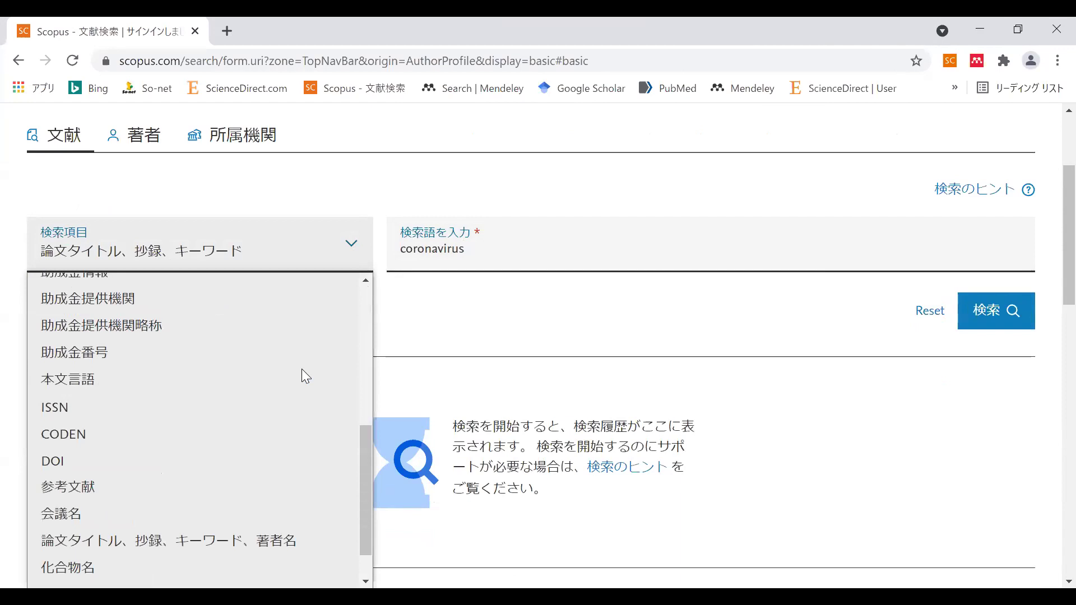
{"action": "scroll", "coordinate": [261, 417], "scroll_direction": "down", "scroll_amount": 1}
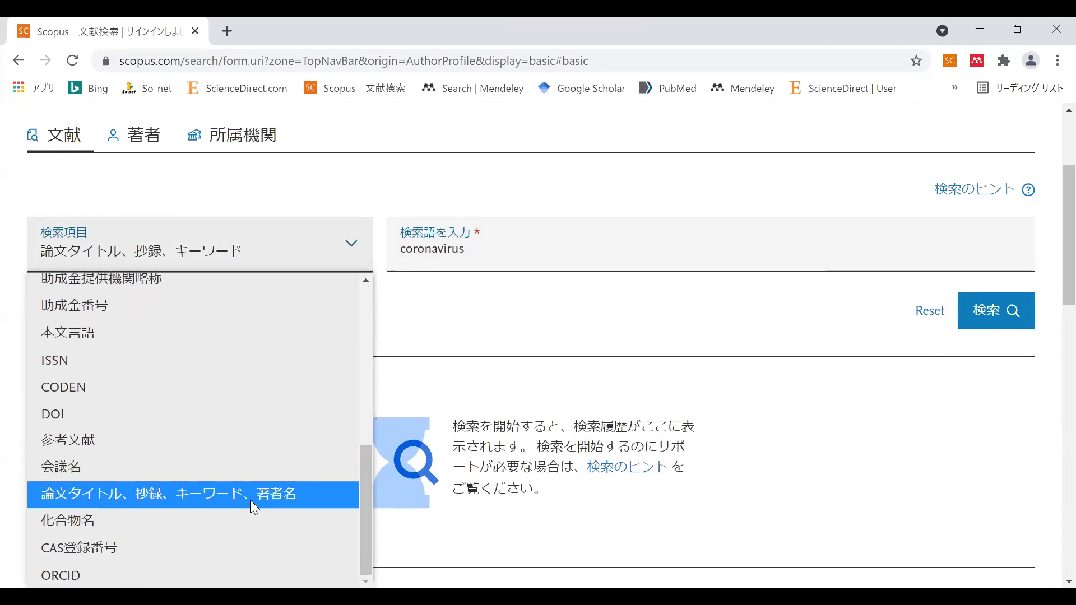
{"action": "scroll", "coordinate": [232, 487], "scroll_direction": "up", "scroll_amount": 5}
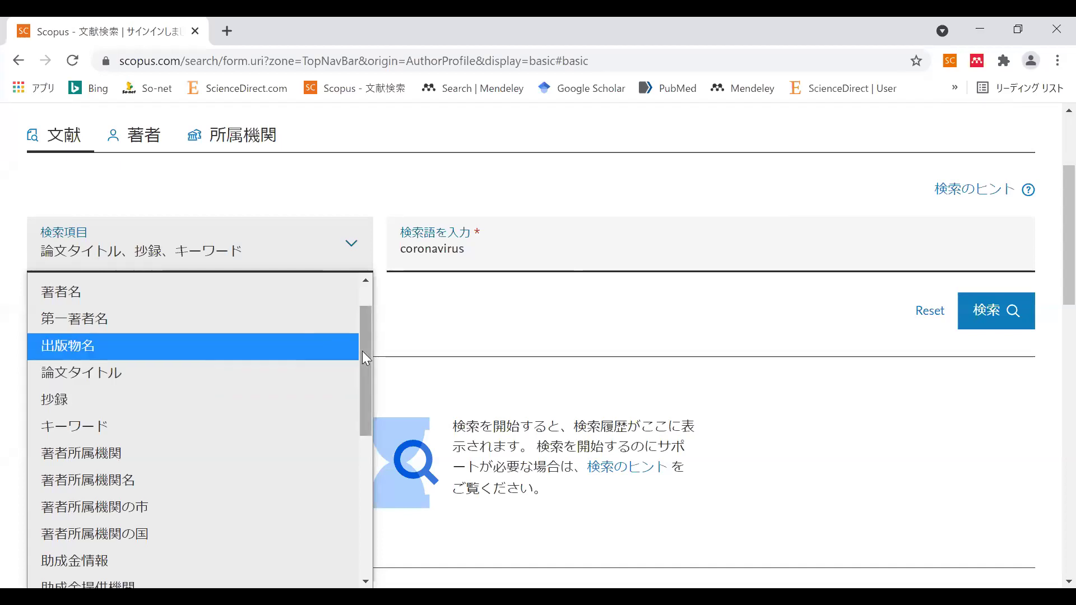
{"action": "left_click_drag", "start_coordinate": [362, 351], "coordinate": [365, 310]}
{"action": "left_click", "coordinate": [289, 309]}
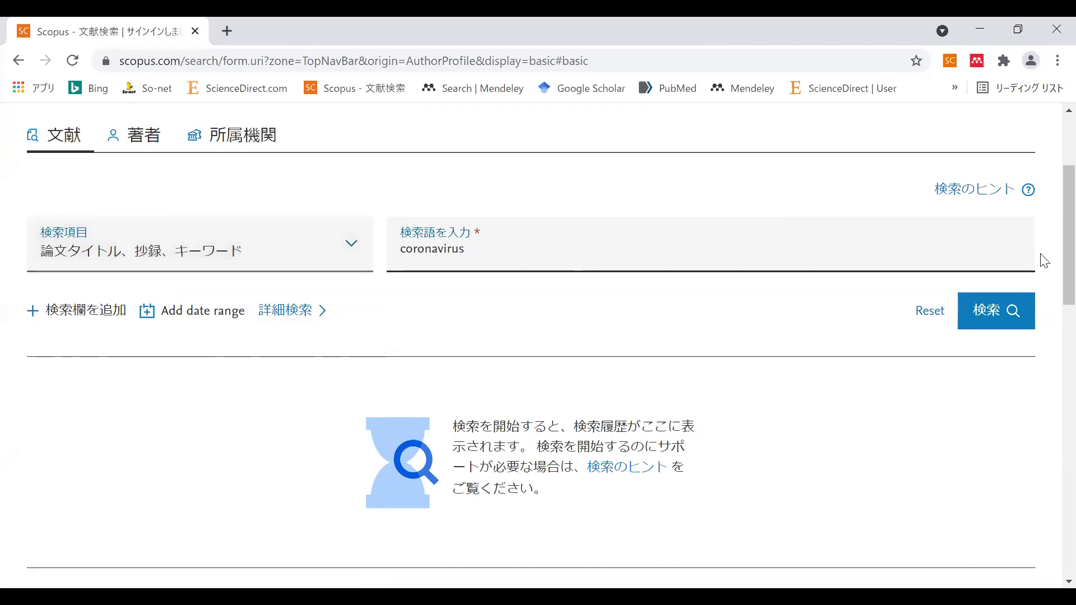
{"action": "left_click", "coordinate": [997, 316]}
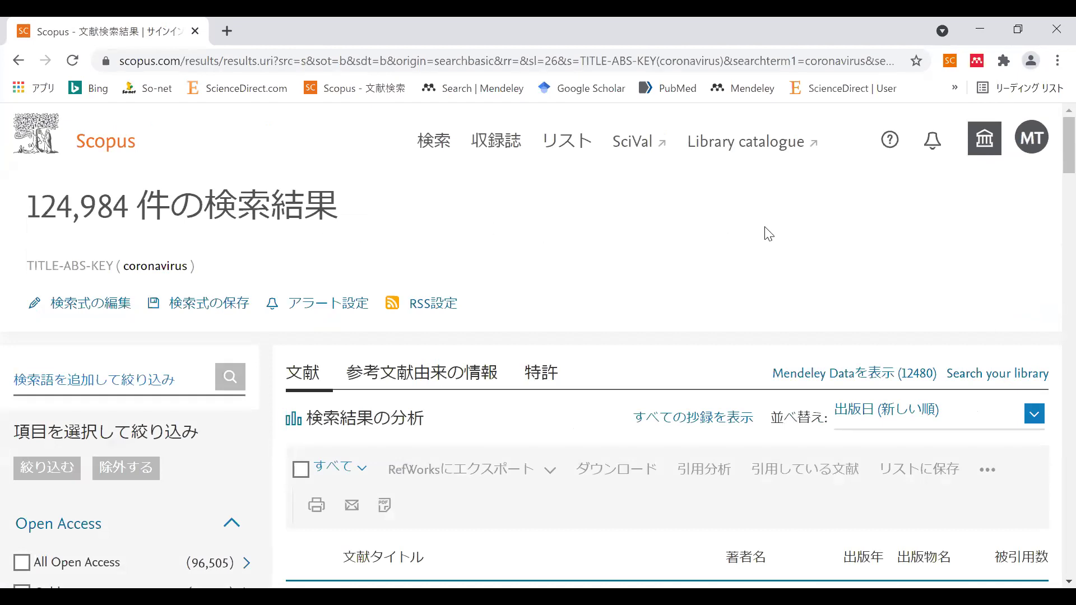
Examine the coronavirus result list and its refinement categories, from Open Access down to 本文言語.
{"action": "scroll", "coordinate": [770, 232], "scroll_direction": "down", "scroll_amount": 2}
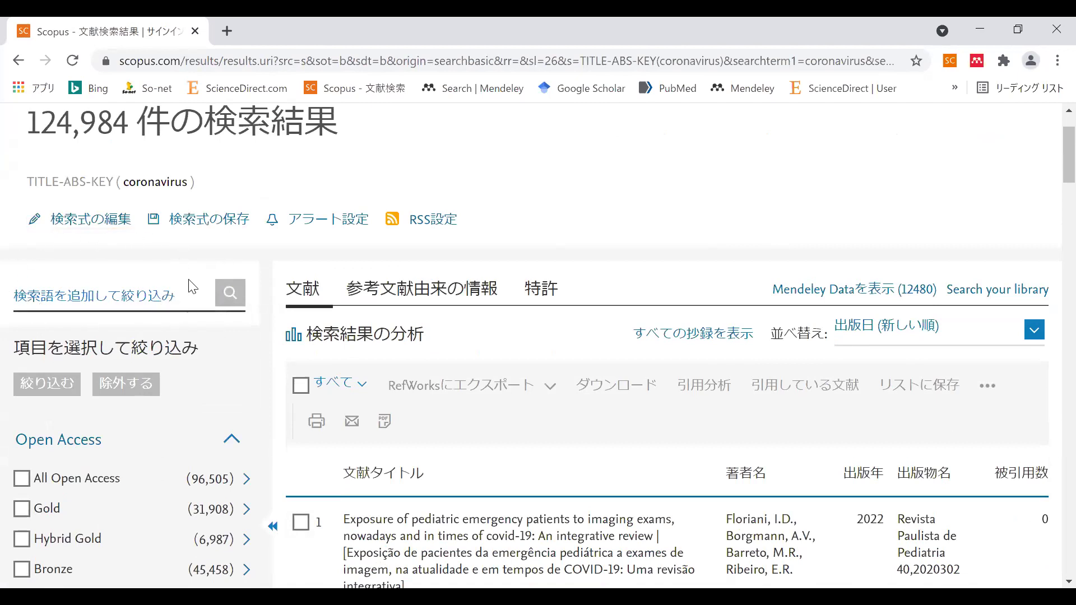
{"action": "scroll", "coordinate": [170, 297], "scroll_direction": "down", "scroll_amount": 3}
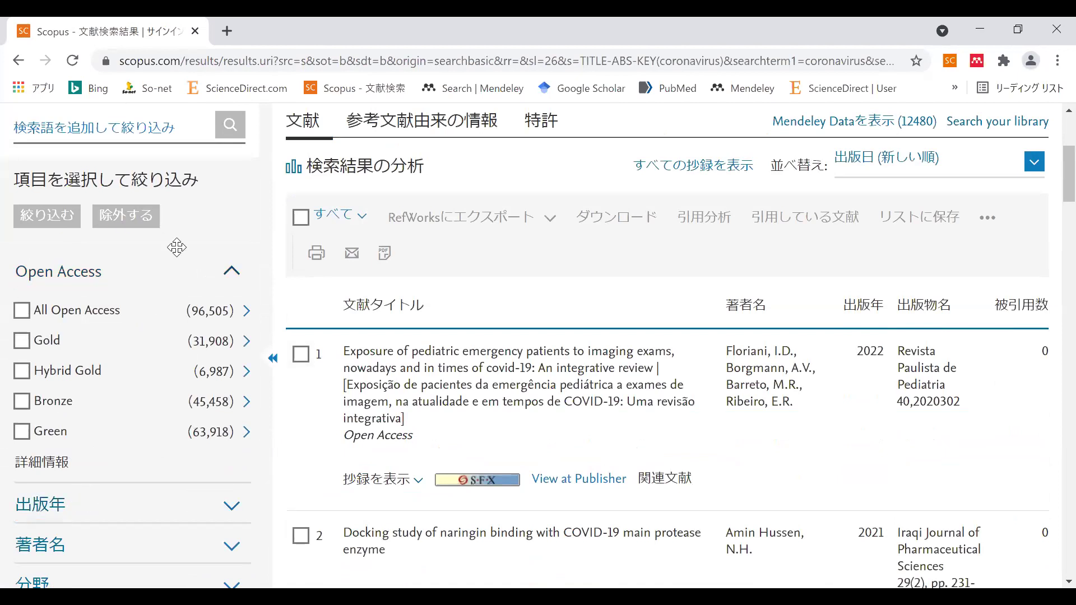
{"action": "scroll", "coordinate": [176, 247], "scroll_direction": "down", "scroll_amount": 2}
{"action": "scroll", "coordinate": [113, 276], "scroll_direction": "down", "scroll_amount": 3}
{"action": "scroll", "coordinate": [124, 310], "scroll_direction": "down", "scroll_amount": 6}
{"action": "scroll", "coordinate": [143, 395], "scroll_direction": "down", "scroll_amount": 1}
{"action": "scroll", "coordinate": [133, 359], "scroll_direction": "up", "scroll_amount": 1}
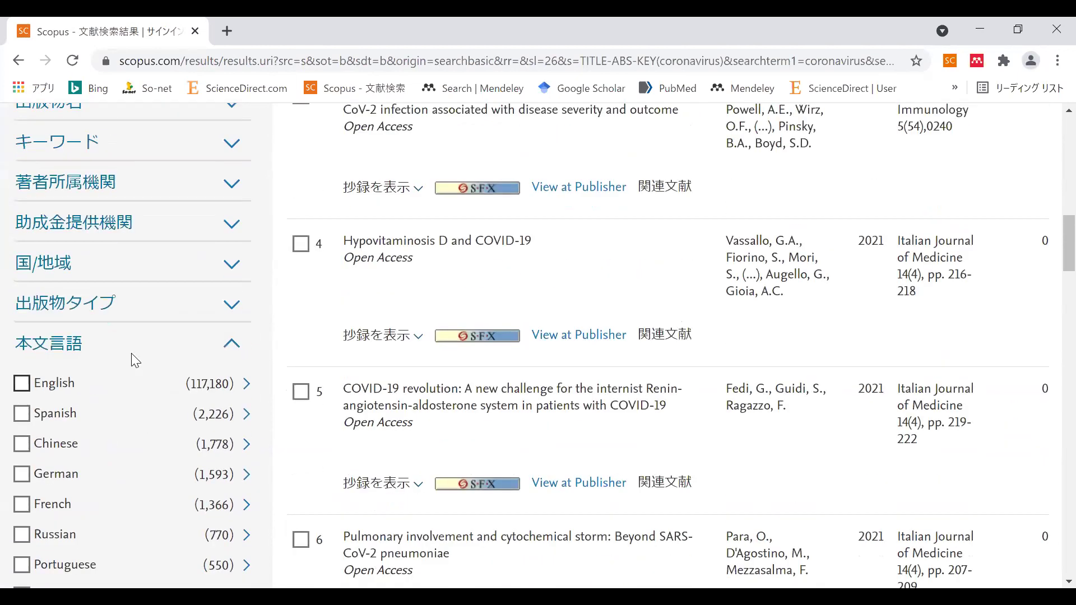
{"action": "key", "text": "Home"}
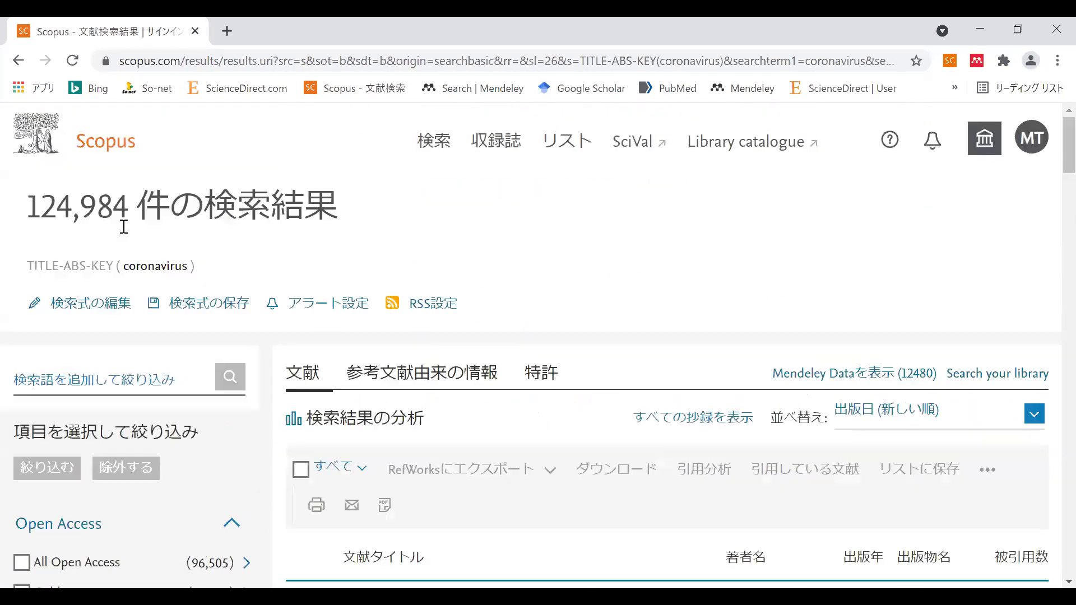
Edit the query to coronavirus OR "covid-19" and run the search again.
{"action": "left_click", "coordinate": [101, 310]}
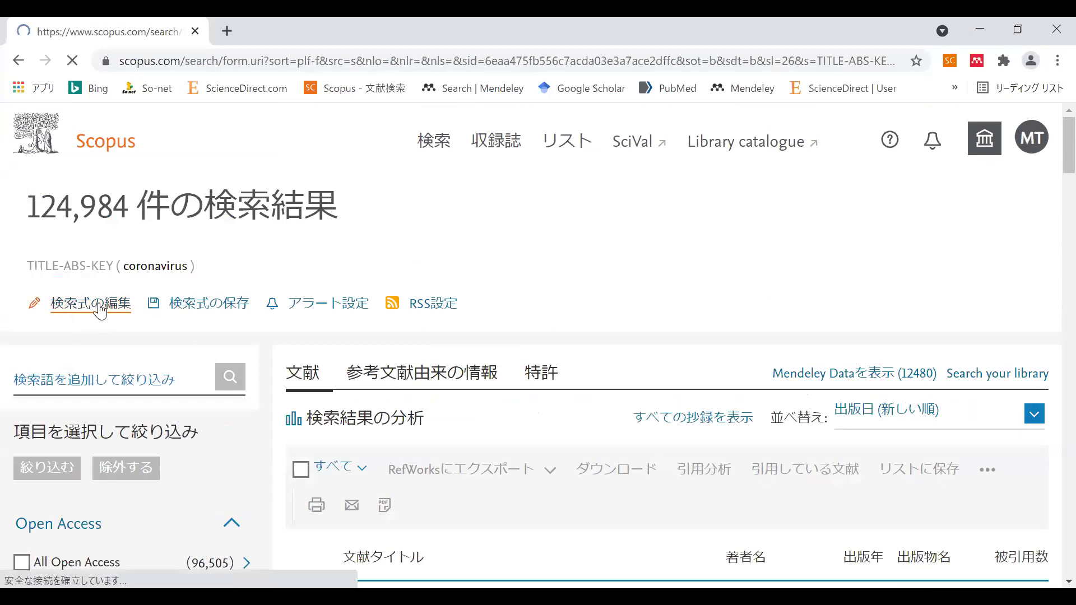
{"action": "left_click", "coordinate": [514, 419]}
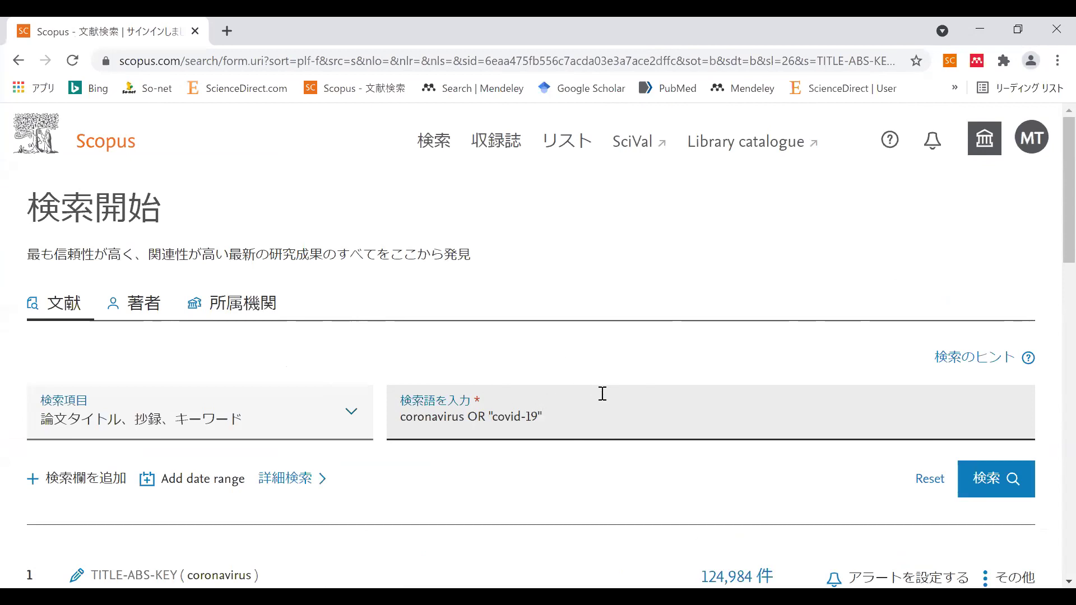
{"action": "left_click", "coordinate": [991, 480]}
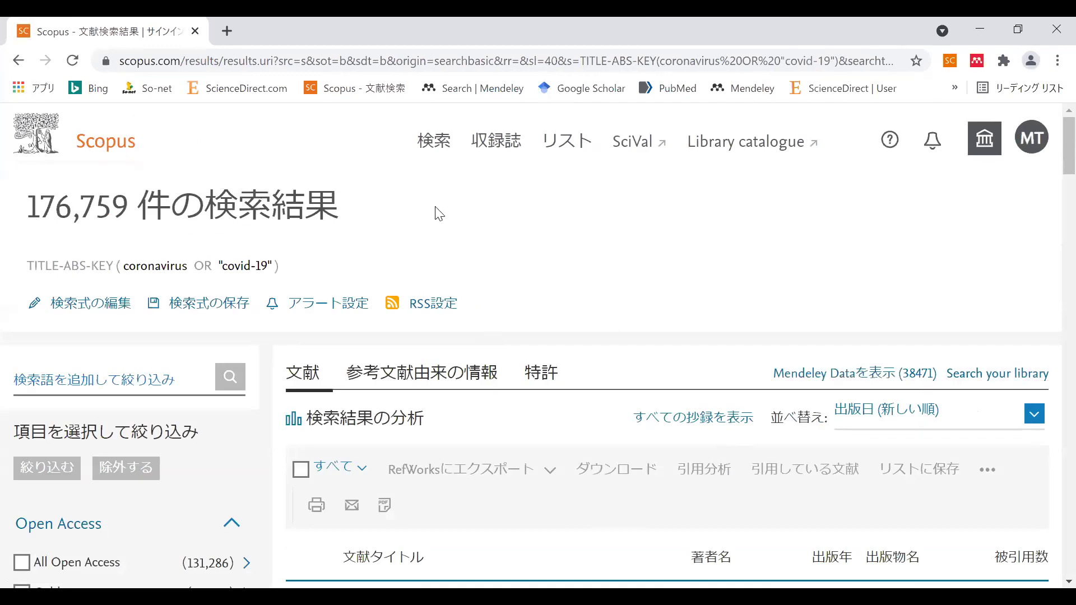
Examine the 出版年 refinement options for the search results, and collapse the list again.
{"action": "scroll", "coordinate": [440, 235], "scroll_direction": "down", "scroll_amount": 3}
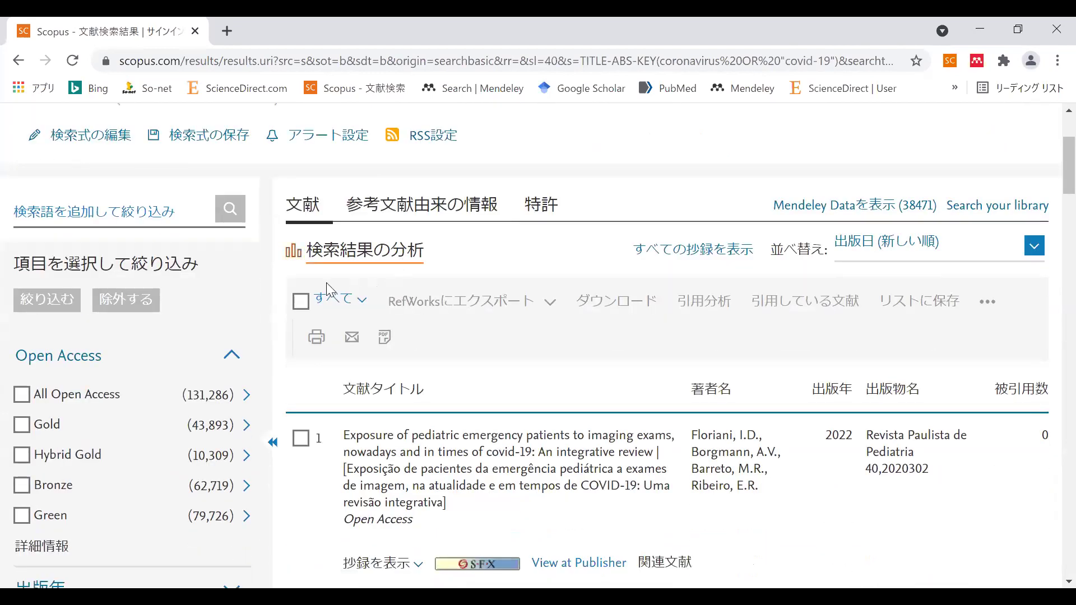
{"action": "scroll", "coordinate": [168, 337], "scroll_direction": "down", "scroll_amount": 1}
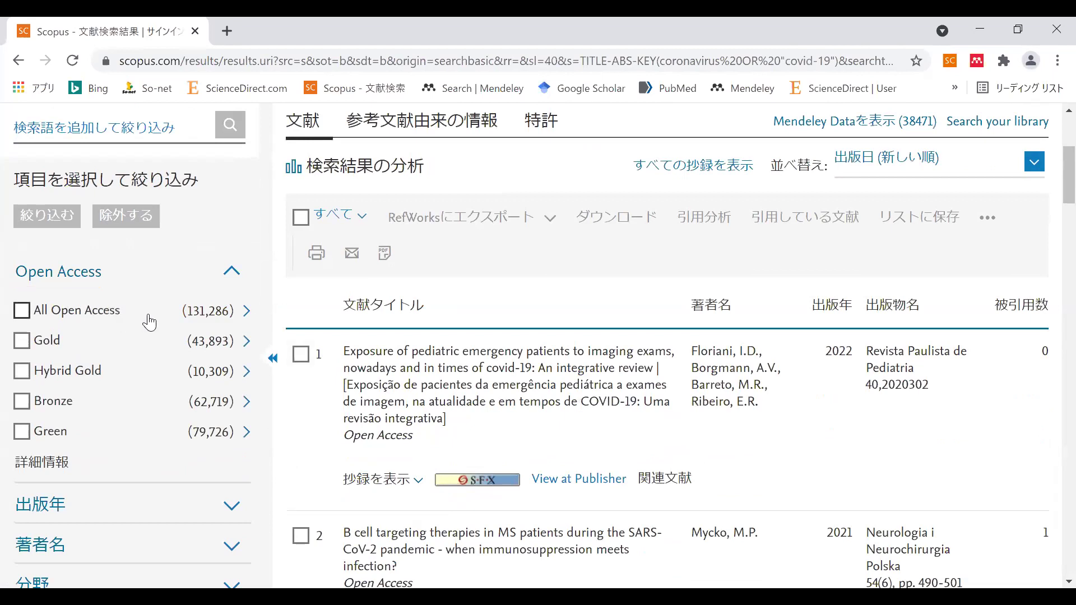
{"action": "scroll", "coordinate": [150, 324], "scroll_direction": "down", "scroll_amount": 5}
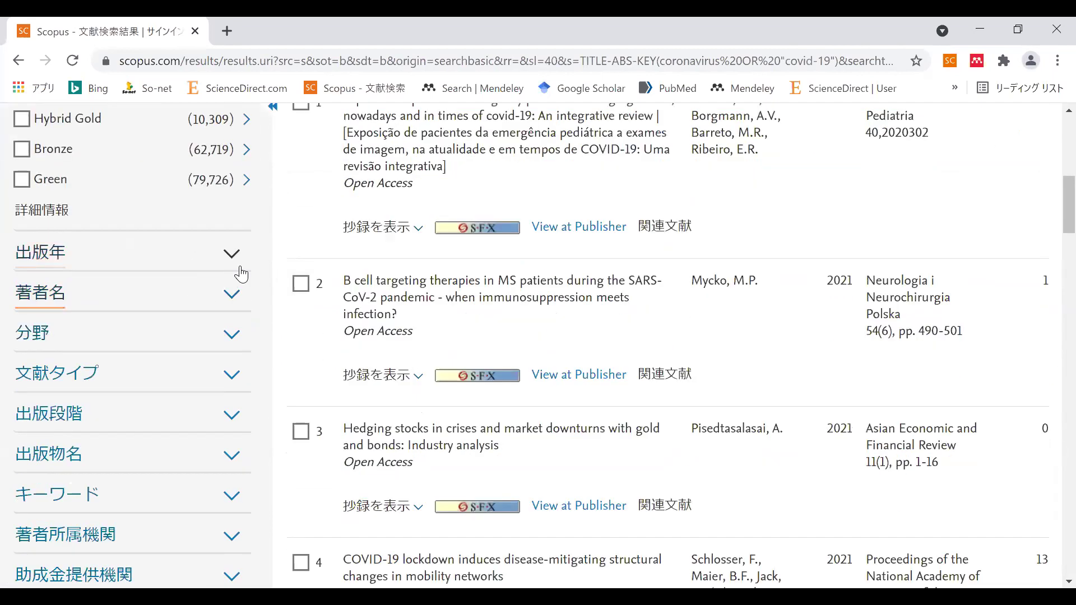
{"action": "left_click", "coordinate": [231, 259]}
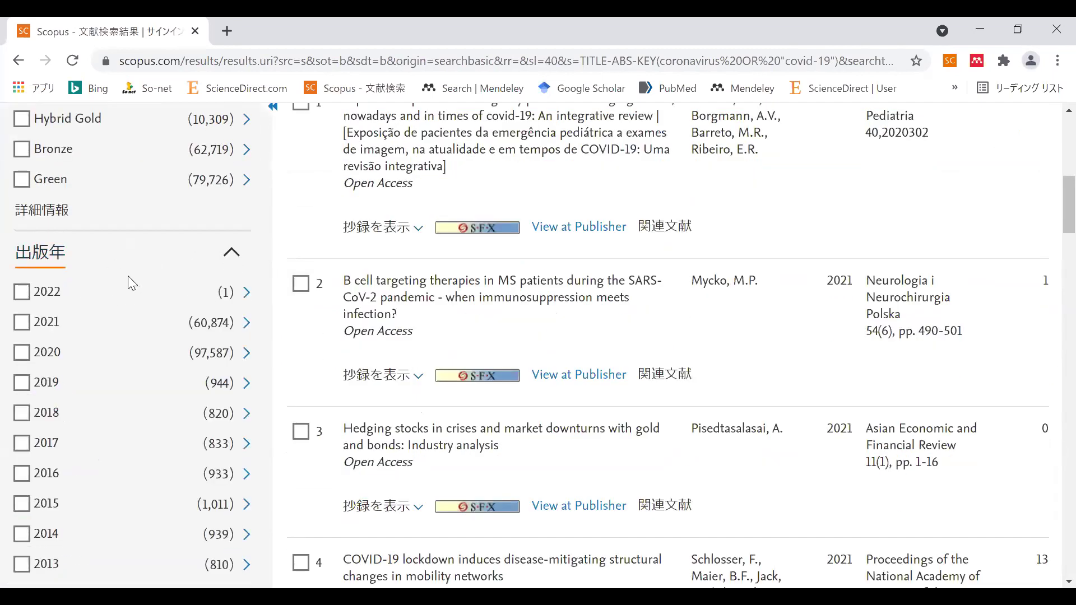
{"action": "scroll", "coordinate": [67, 256], "scroll_direction": "down", "scroll_amount": 1}
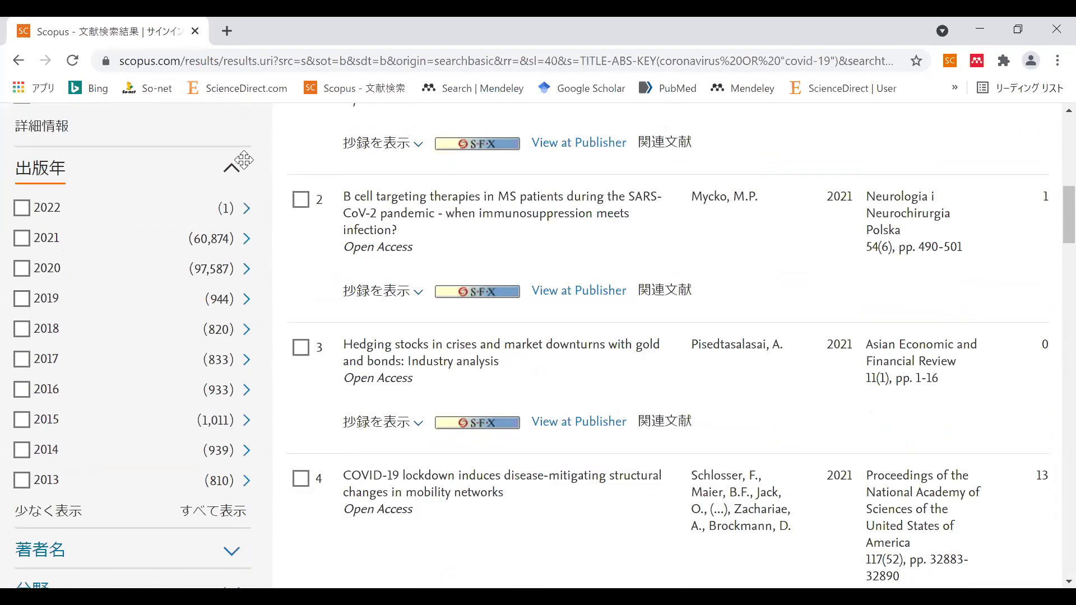
{"action": "left_click", "coordinate": [232, 170]}
Review the remaining refinement categories, collapsing and re-expanding the 本文言語 list to inspect its language options.
{"action": "scroll", "coordinate": [185, 235], "scroll_direction": "down", "scroll_amount": 5}
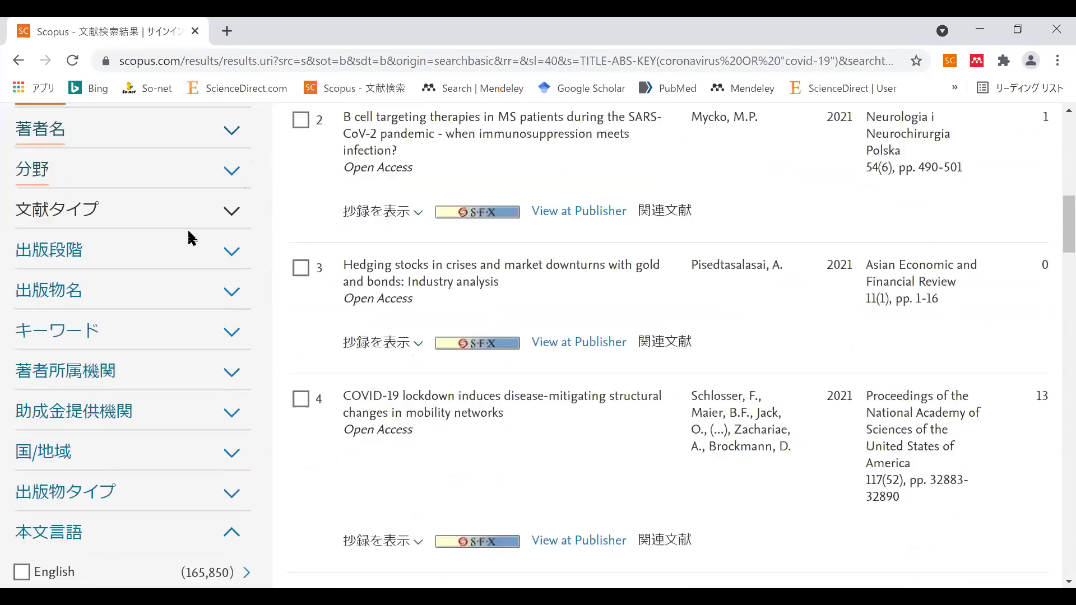
{"action": "scroll", "coordinate": [192, 254], "scroll_direction": "down", "scroll_amount": 3}
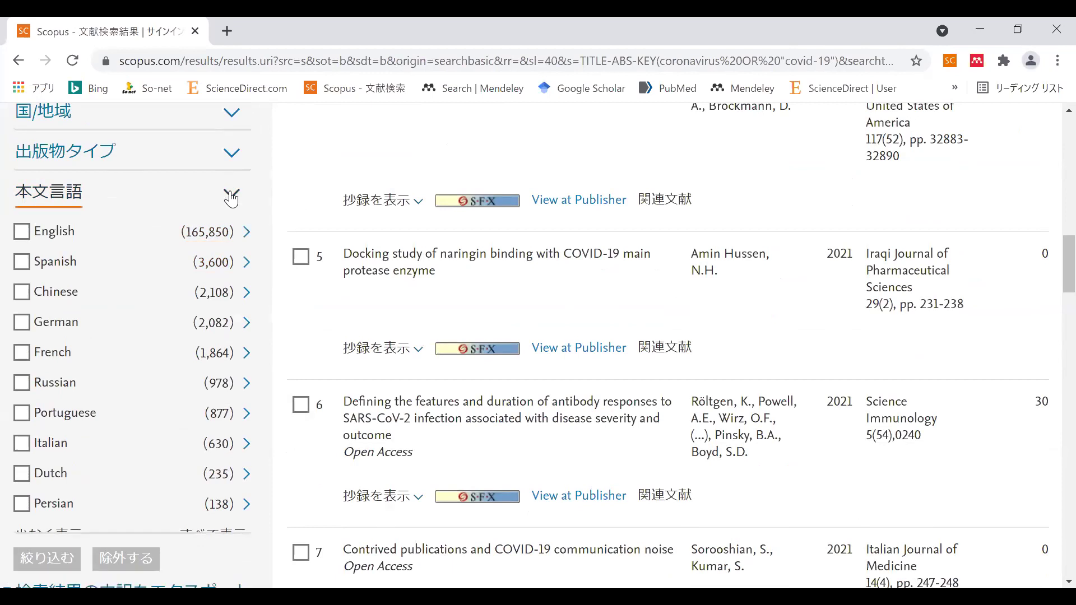
{"action": "left_click", "coordinate": [231, 197]}
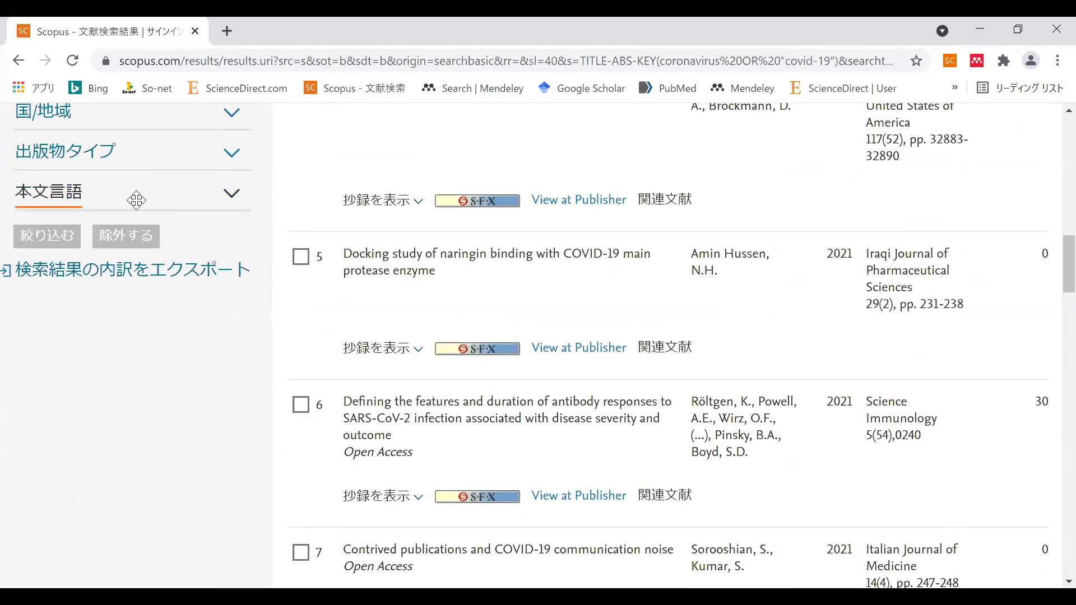
{"action": "left_click", "coordinate": [231, 198]}
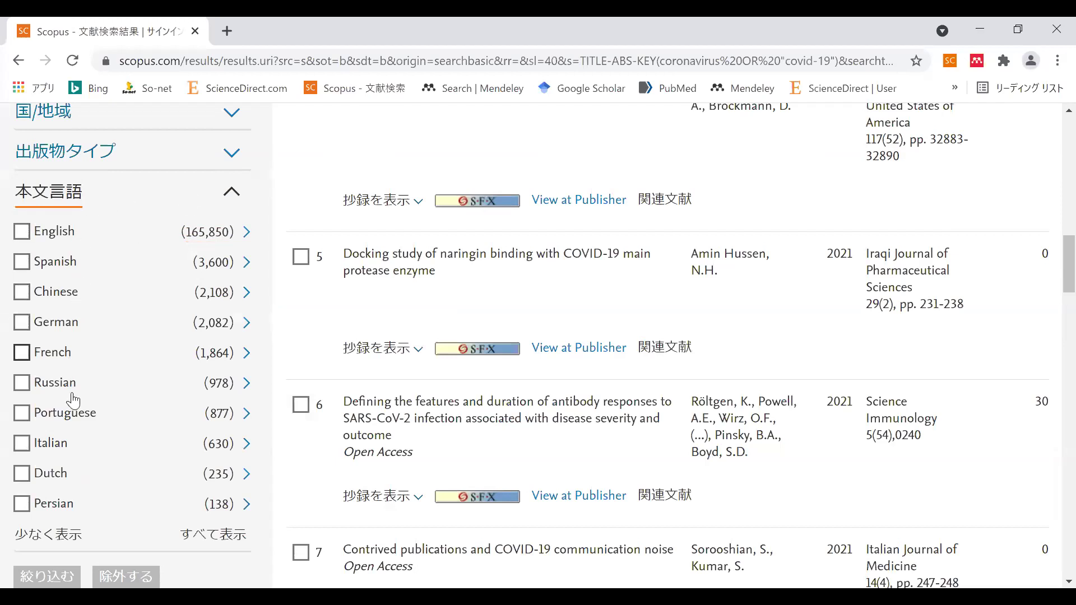
Show the complete list of 本文言語 refinement options, close it, and collapse the category.
{"action": "left_click", "coordinate": [219, 537]}
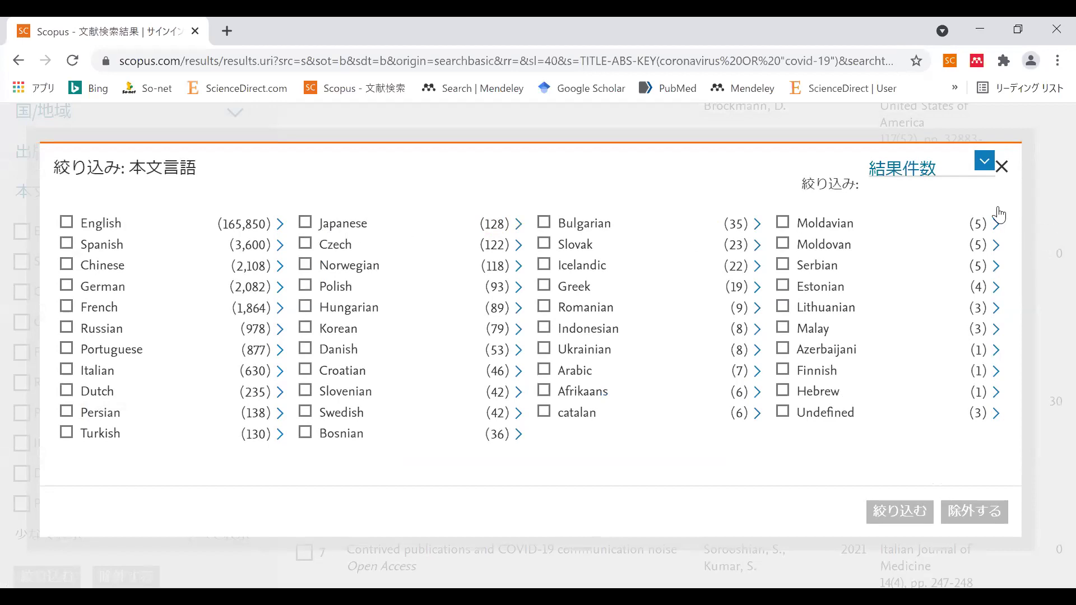
{"action": "left_click", "coordinate": [1002, 174]}
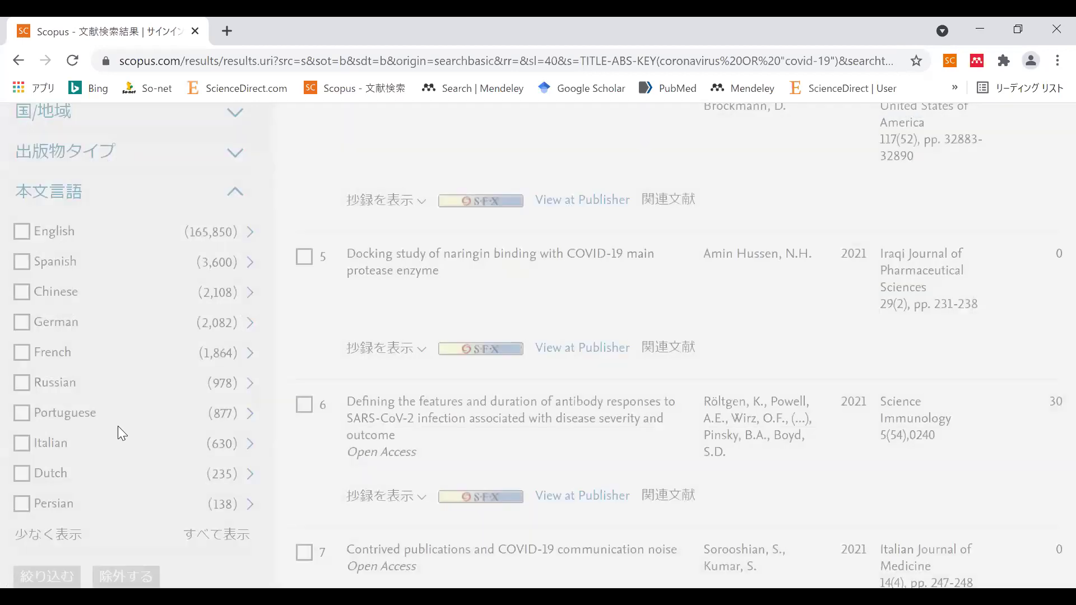
{"action": "left_click", "coordinate": [232, 196]}
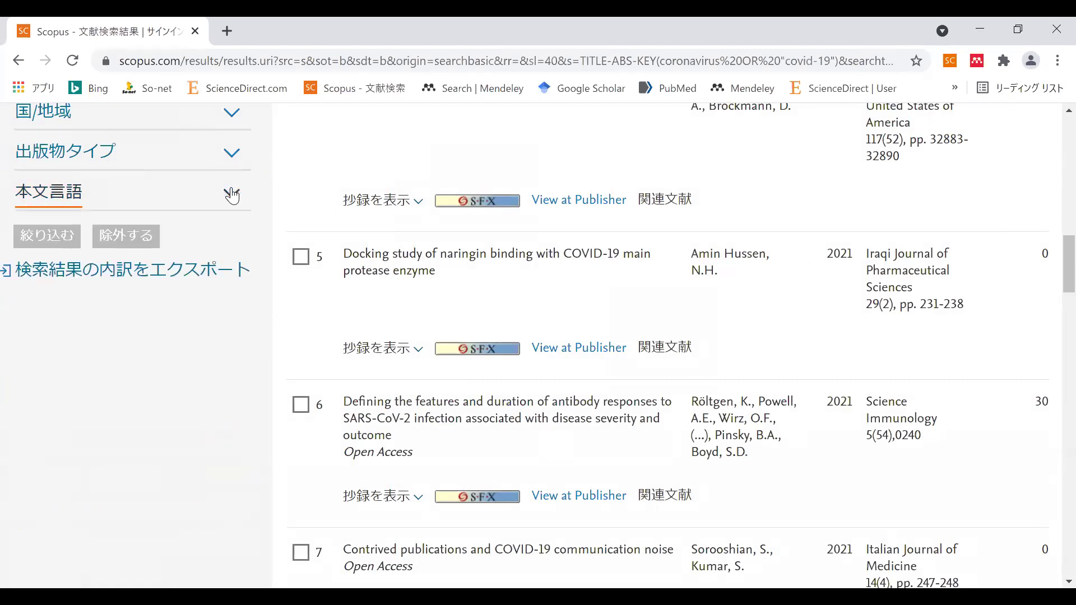
Examine the 文献タイプ refinement options for the search results, and collapse the category again.
{"action": "scroll", "coordinate": [239, 305], "scroll_direction": "up", "scroll_amount": 1}
{"action": "scroll", "coordinate": [238, 306], "scroll_direction": "up", "scroll_amount": 6}
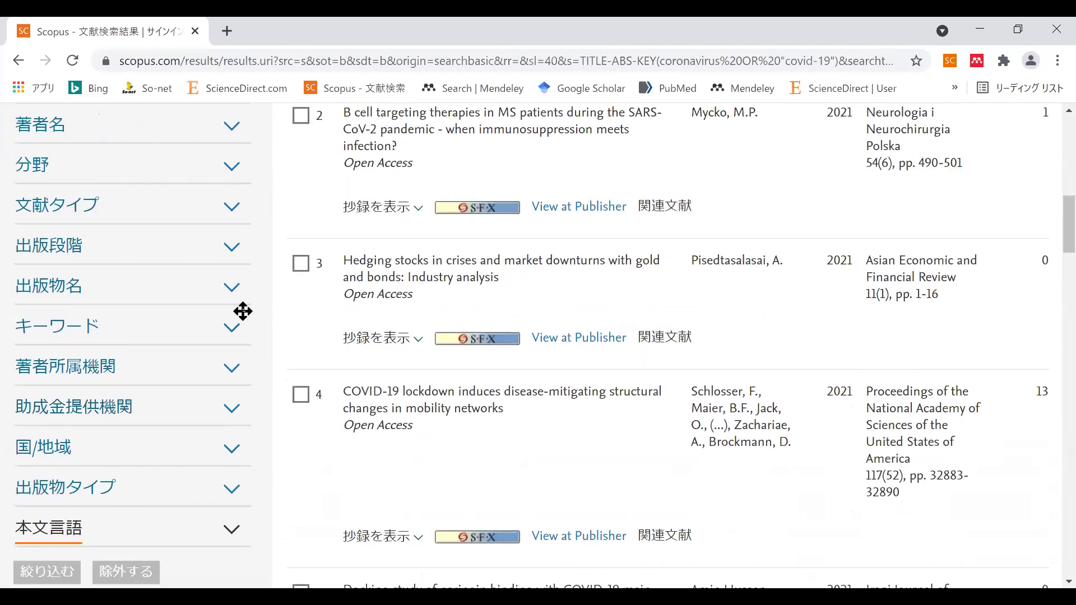
{"action": "scroll", "coordinate": [239, 312], "scroll_direction": "up", "scroll_amount": 2}
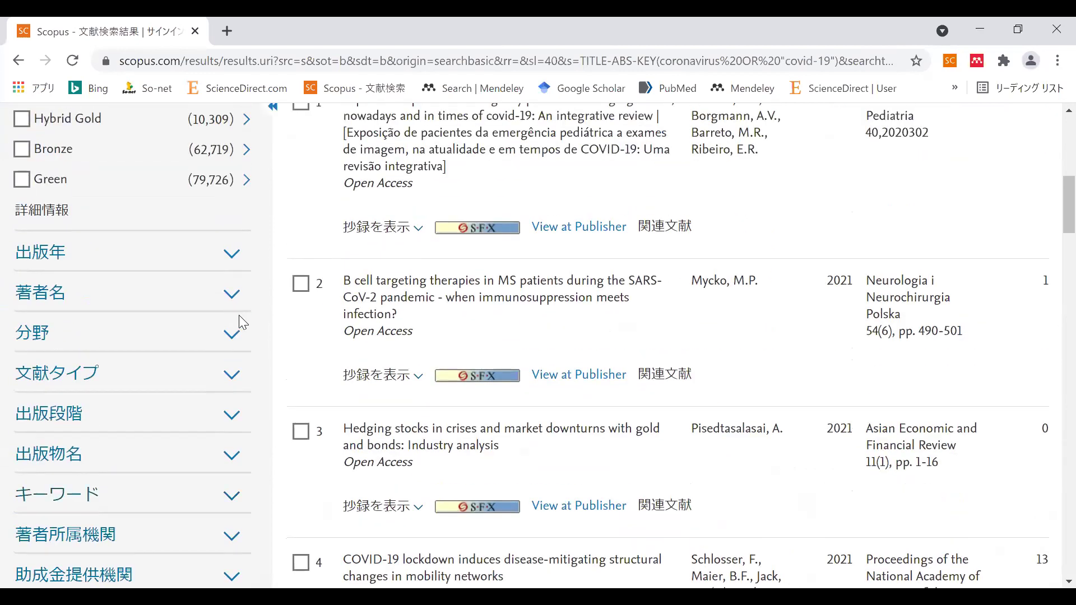
{"action": "scroll", "coordinate": [241, 305], "scroll_direction": "up", "scroll_amount": 3}
{"action": "scroll", "coordinate": [247, 310], "scroll_direction": "up", "scroll_amount": 2}
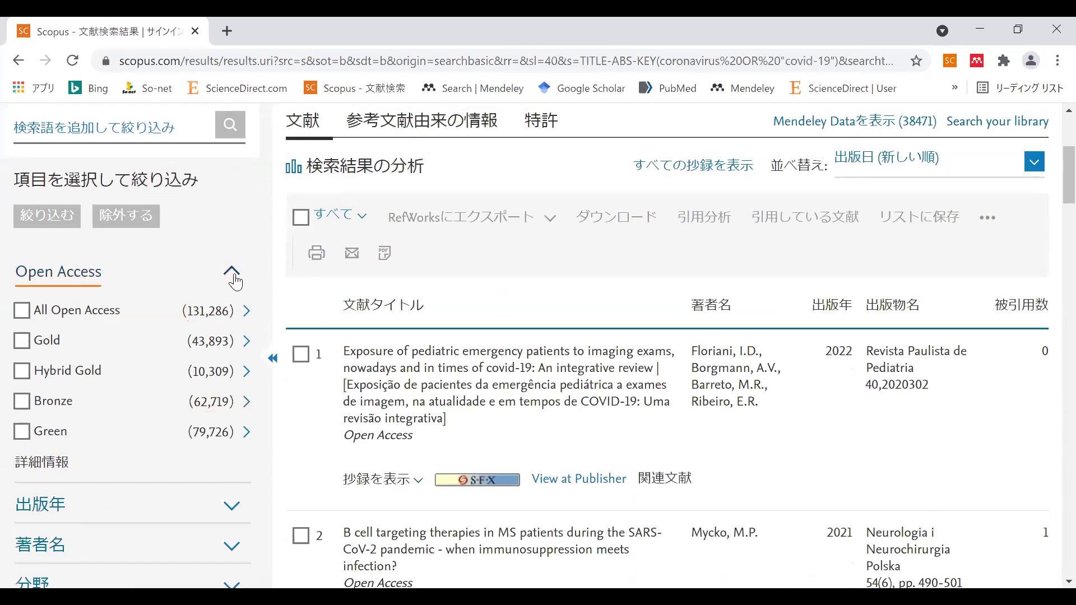
{"action": "scroll", "coordinate": [235, 278], "scroll_direction": "down", "scroll_amount": 5}
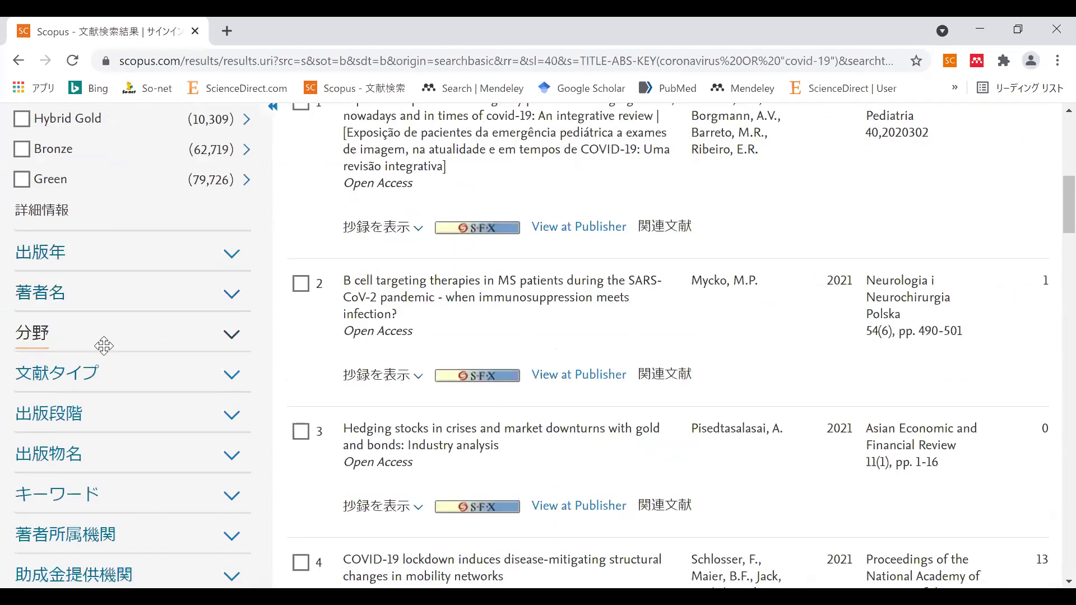
{"action": "left_click", "coordinate": [232, 383]}
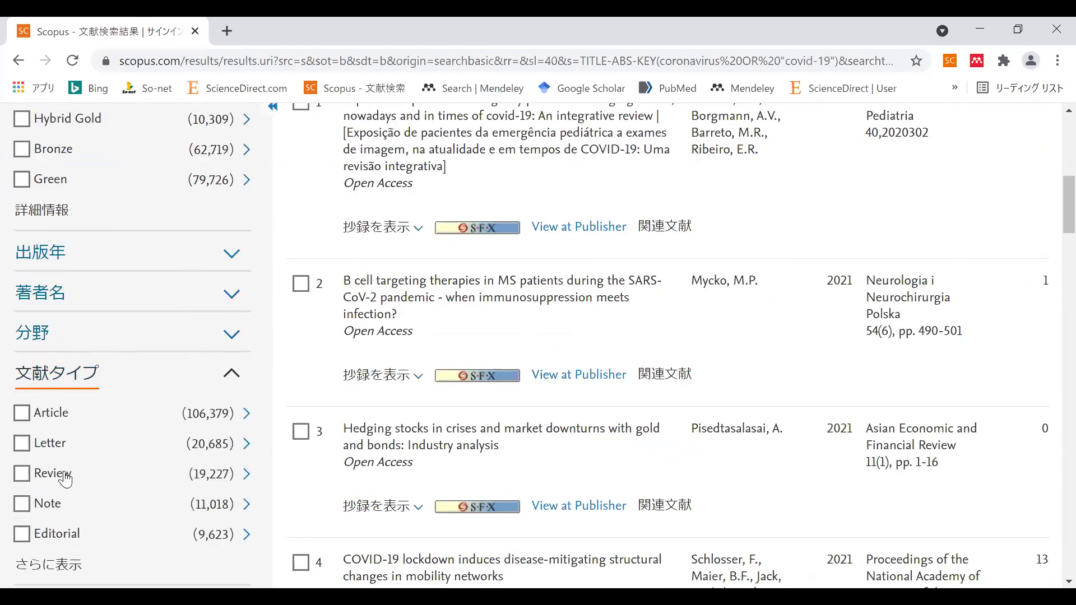
{"action": "left_click", "coordinate": [231, 375]}
Open the 検索結果の分析 page for the current search and look over its available chart cards.
{"action": "middle_click", "coordinate": [179, 381]}
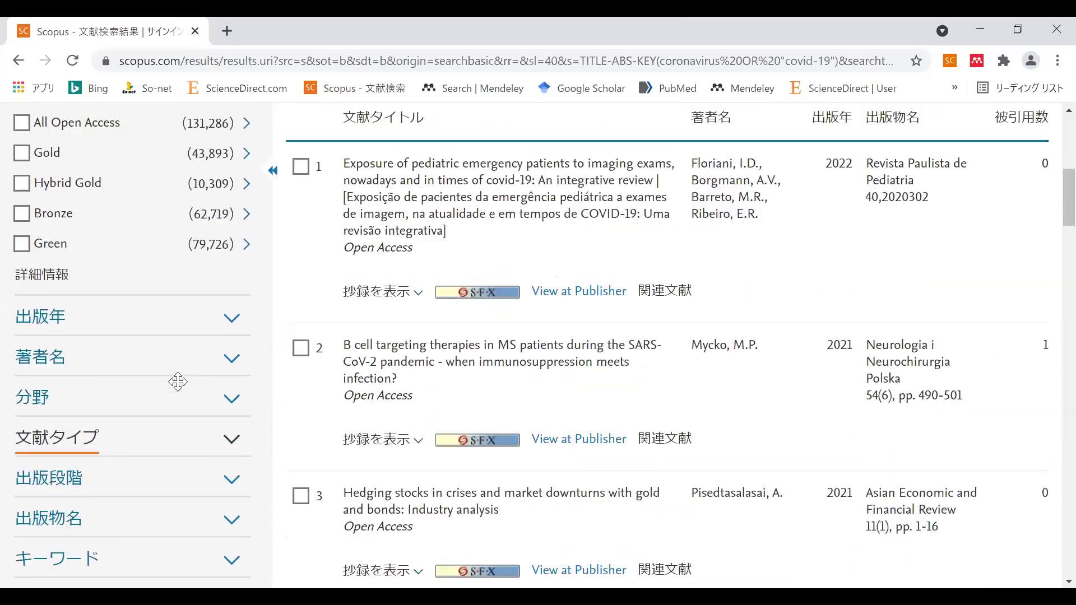
{"action": "scroll", "coordinate": [179, 382], "scroll_direction": "up", "scroll_amount": 5}
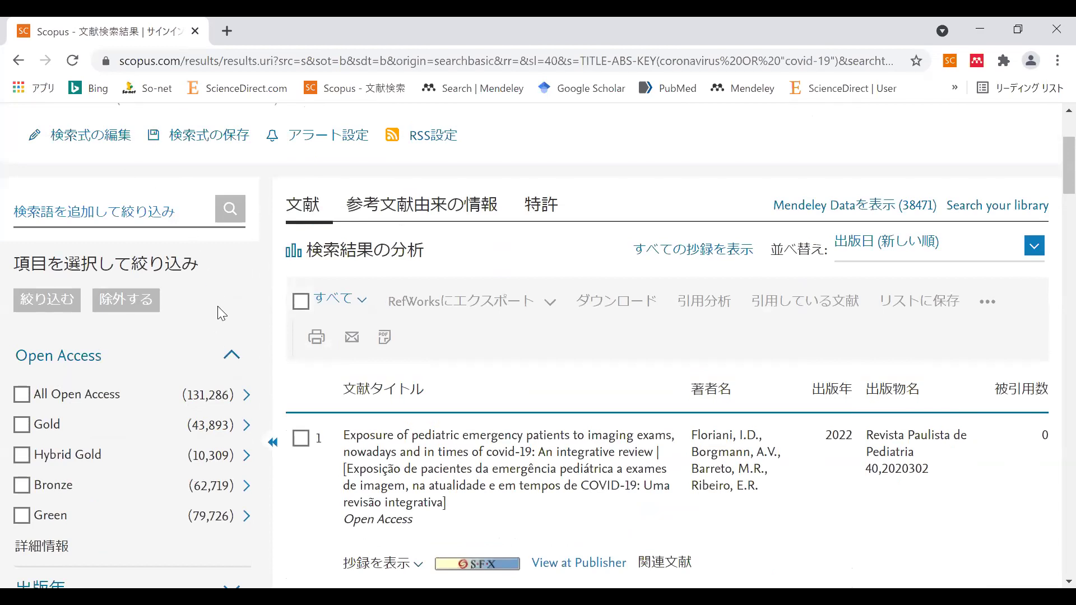
{"action": "scroll", "coordinate": [220, 305], "scroll_direction": "down", "scroll_amount": 2}
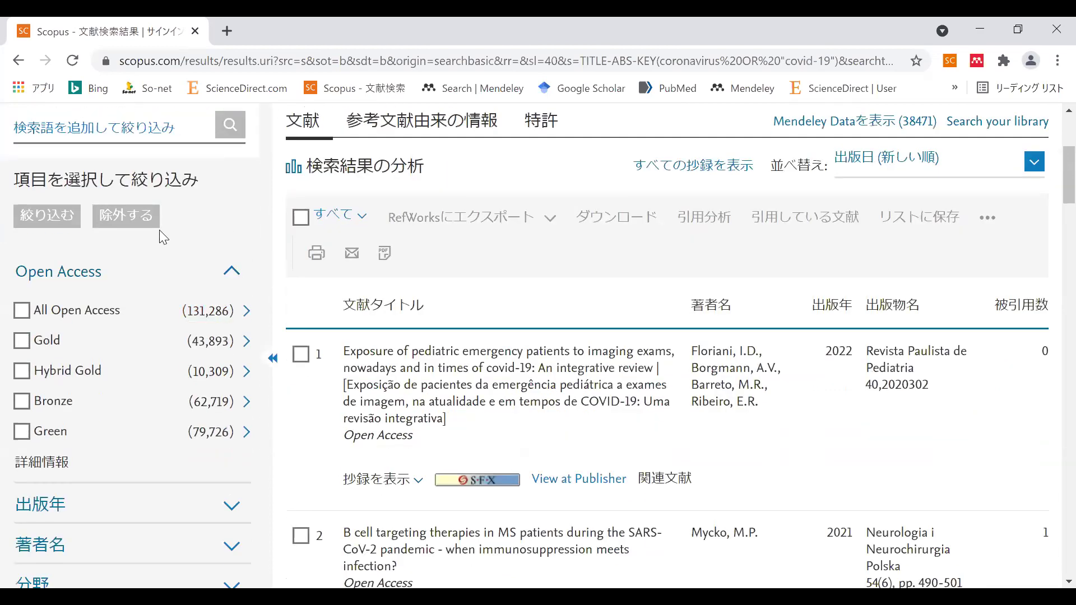
{"action": "middle_click", "coordinate": [212, 279]}
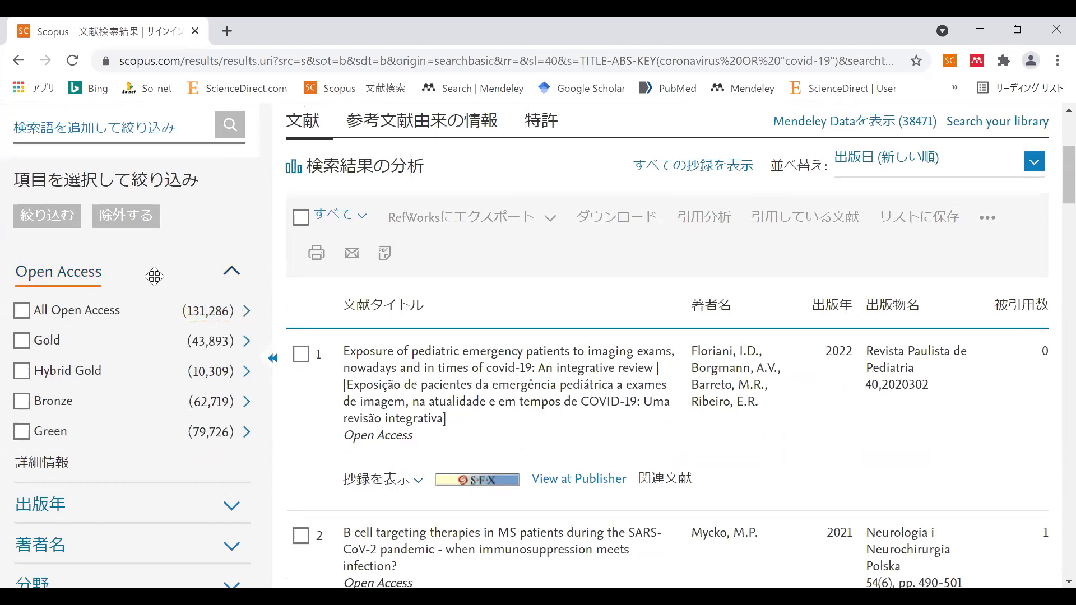
{"action": "scroll", "coordinate": [167, 274], "scroll_direction": "up", "scroll_amount": 2}
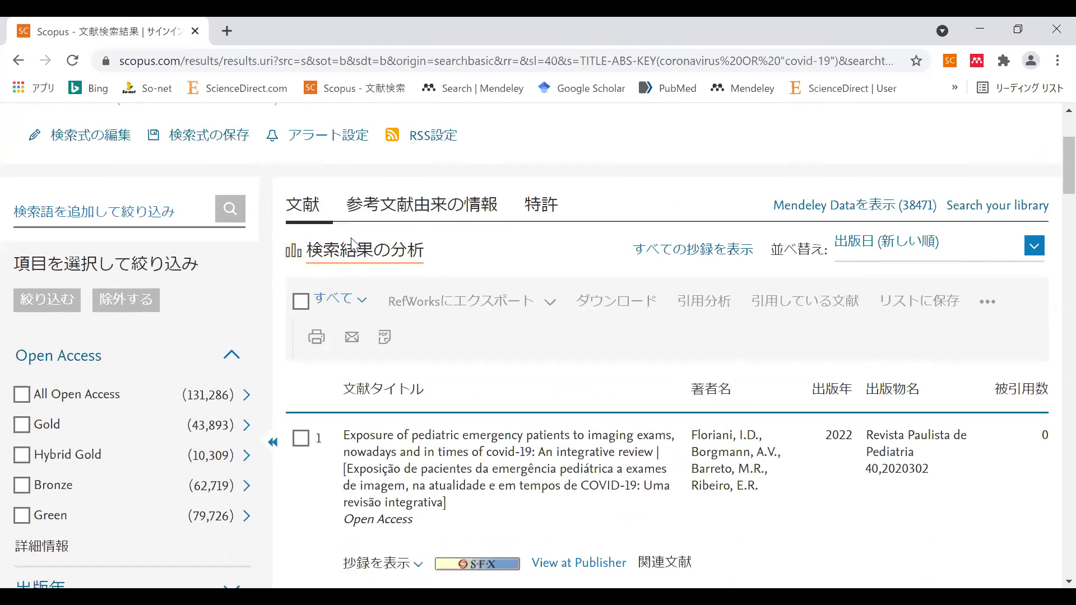
{"action": "left_click", "coordinate": [359, 258]}
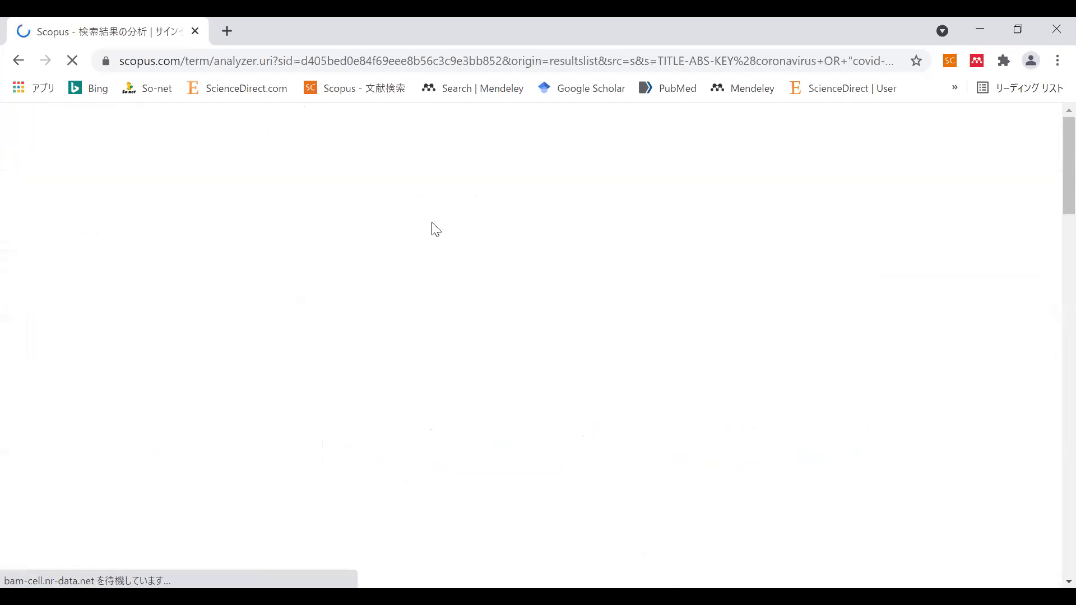
{"action": "scroll", "coordinate": [437, 234], "scroll_direction": "down", "scroll_amount": 3}
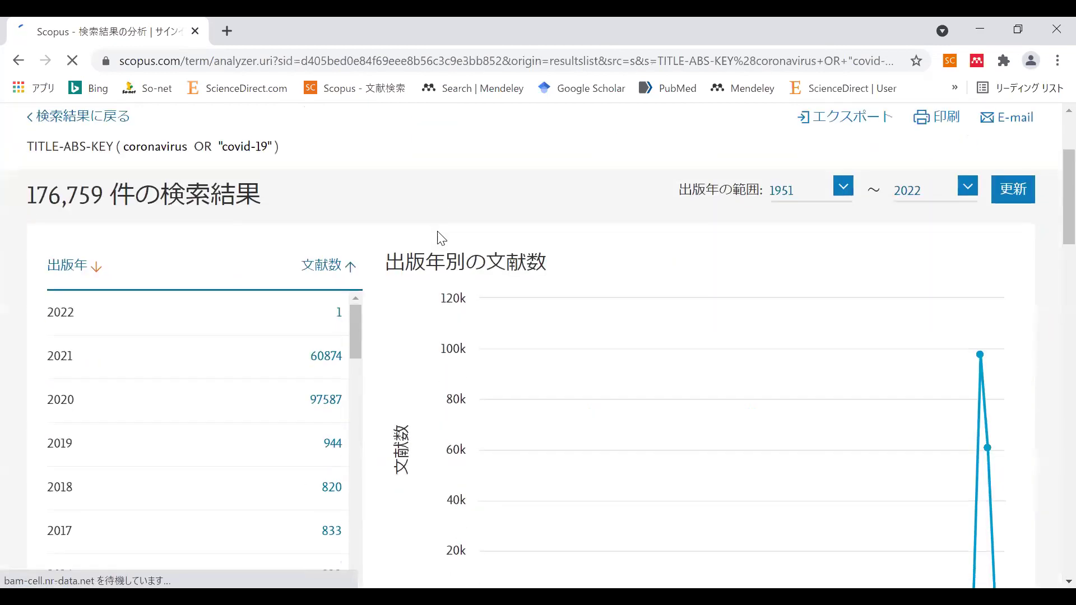
{"action": "scroll", "coordinate": [434, 238], "scroll_direction": "down", "scroll_amount": 2}
{"action": "scroll", "coordinate": [482, 264], "scroll_direction": "down", "scroll_amount": 9}
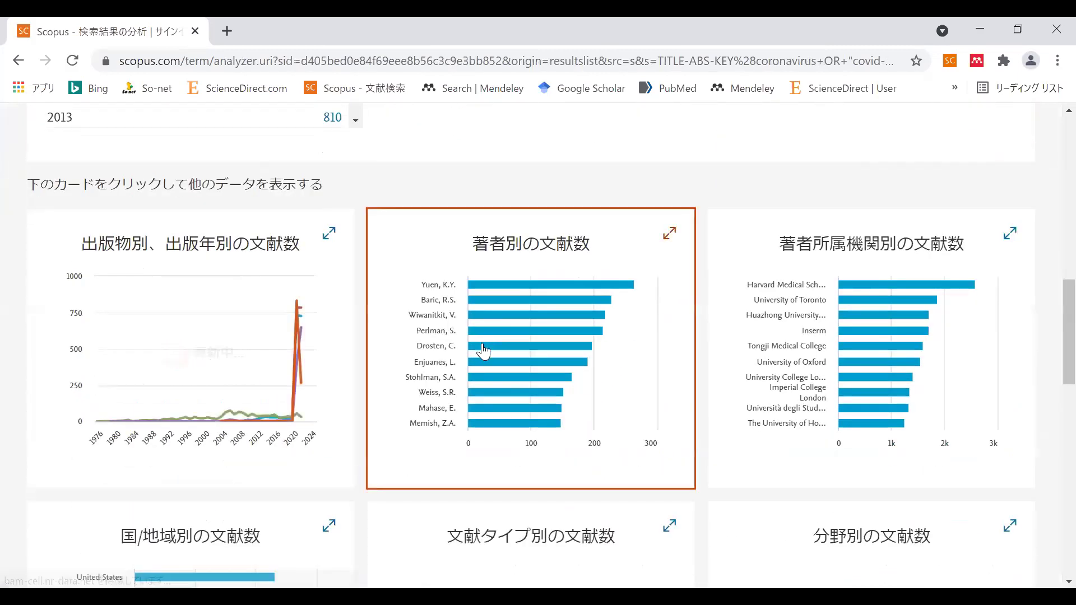
Examine the chart of documents by publication year, including the data points around its peak.
{"action": "scroll", "coordinate": [483, 331], "scroll_direction": "up", "scroll_amount": 9}
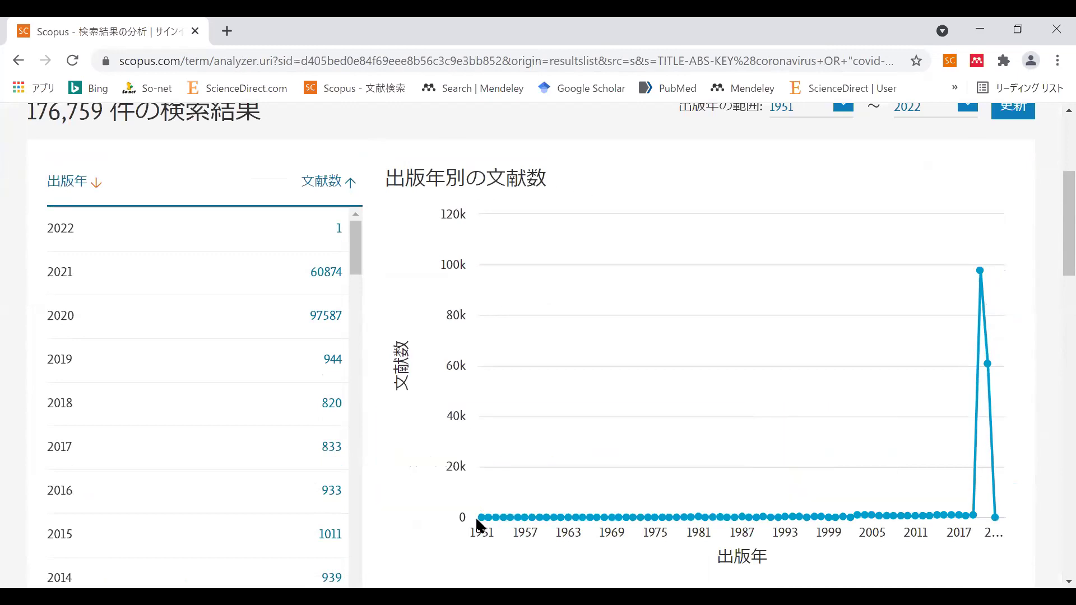
{"action": "mouse_move", "coordinate": [983, 282]}
{"action": "mouse_move", "coordinate": [973, 377]}
Open the 著者所属機関別の文献数 chart and examine how many documents each affiliation has published.
{"action": "scroll", "coordinate": [870, 197], "scroll_direction": "down", "scroll_amount": 1}
{"action": "scroll", "coordinate": [872, 197], "scroll_direction": "down", "scroll_amount": 7}
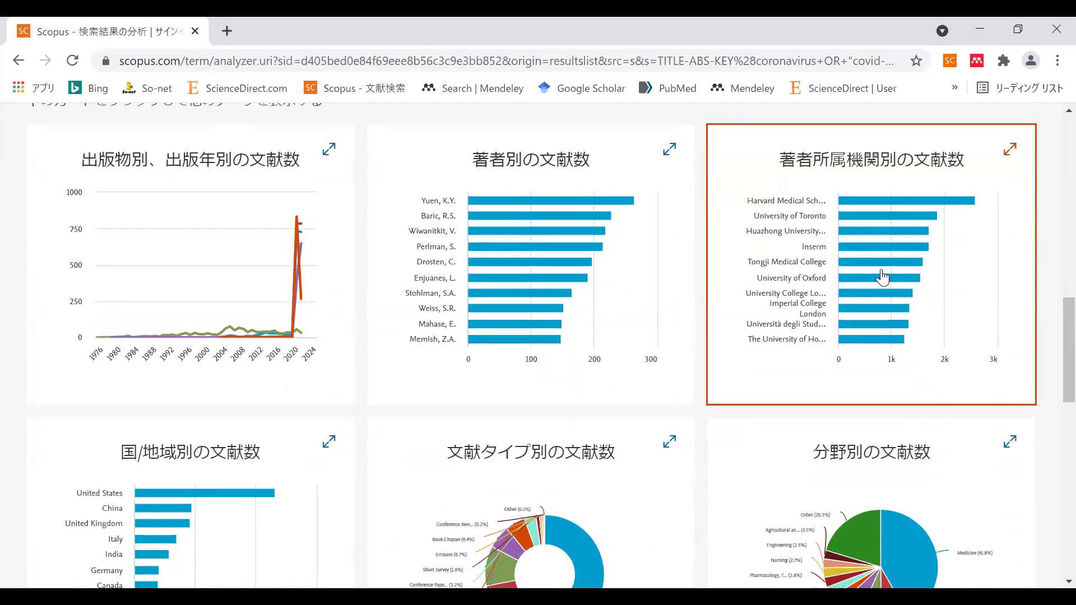
{"action": "left_click", "coordinate": [881, 276]}
{"action": "scroll", "coordinate": [772, 286], "scroll_direction": "down", "scroll_amount": 1}
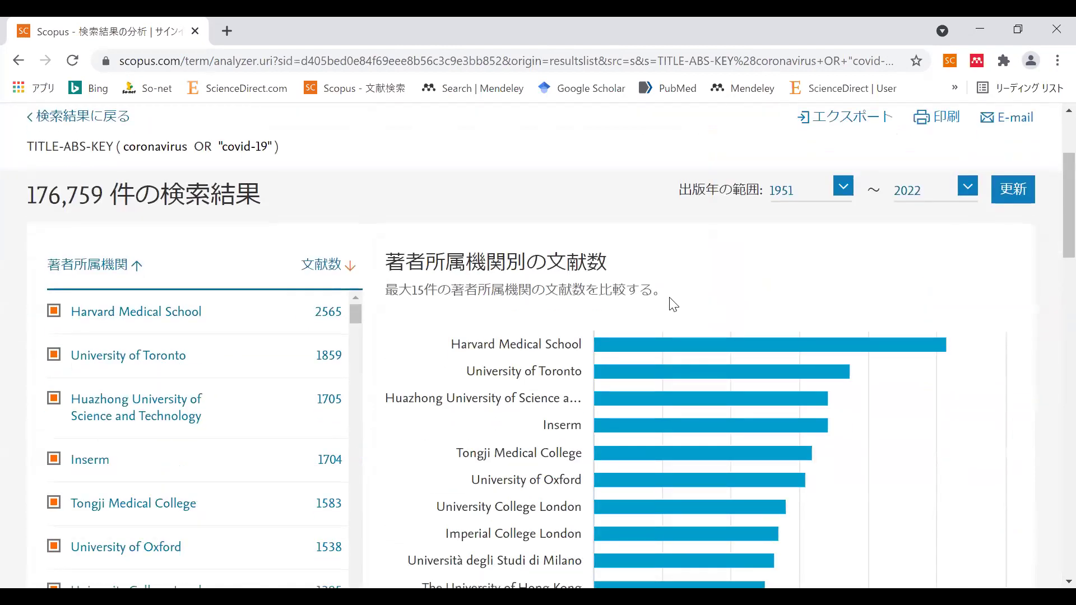
{"action": "scroll", "coordinate": [672, 304], "scroll_direction": "down", "scroll_amount": 1}
{"action": "mouse_move", "coordinate": [896, 278]}
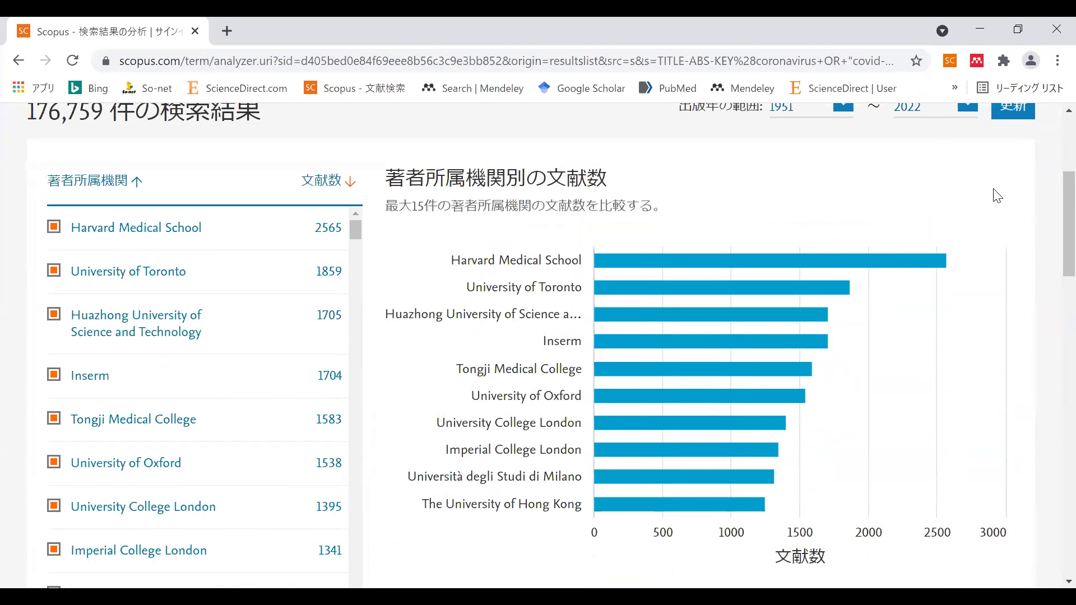
Open the 助成金提供機関別の文献数 chart and examine the document counts by funding sponsor.
{"action": "scroll", "coordinate": [1003, 243], "scroll_direction": "down", "scroll_amount": 15}
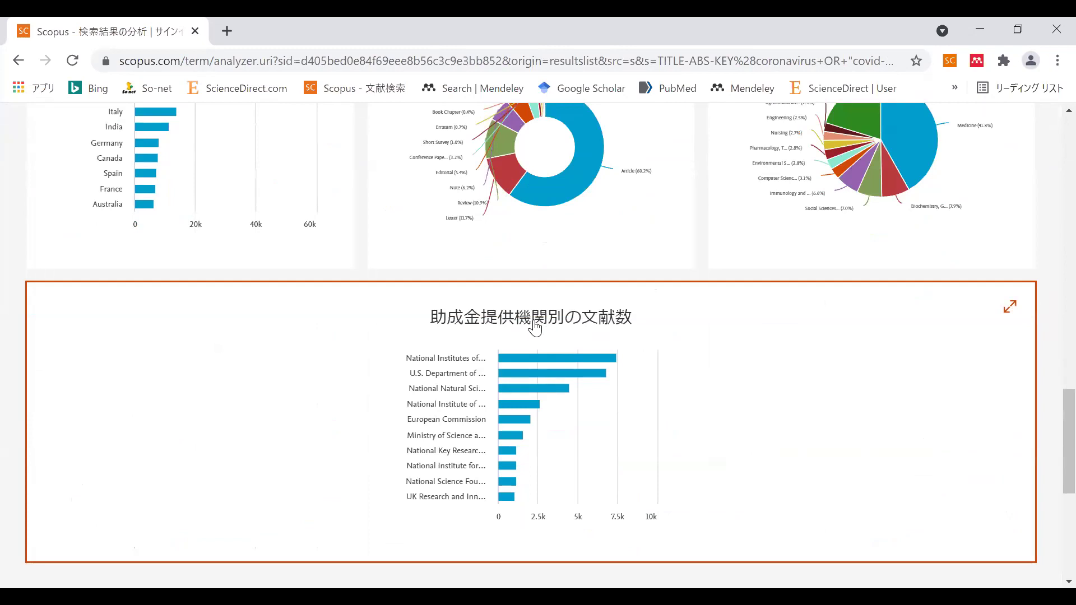
{"action": "left_click", "coordinate": [616, 374]}
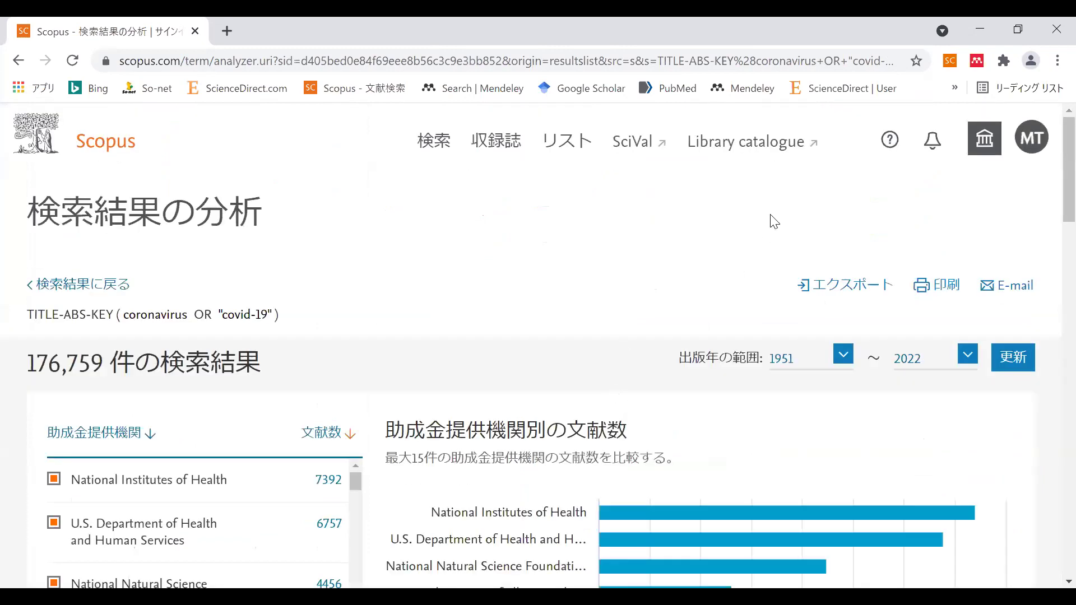
{"action": "scroll", "coordinate": [722, 245], "scroll_direction": "down", "scroll_amount": 1}
{"action": "scroll", "coordinate": [722, 245], "scroll_direction": "down", "scroll_amount": 4}
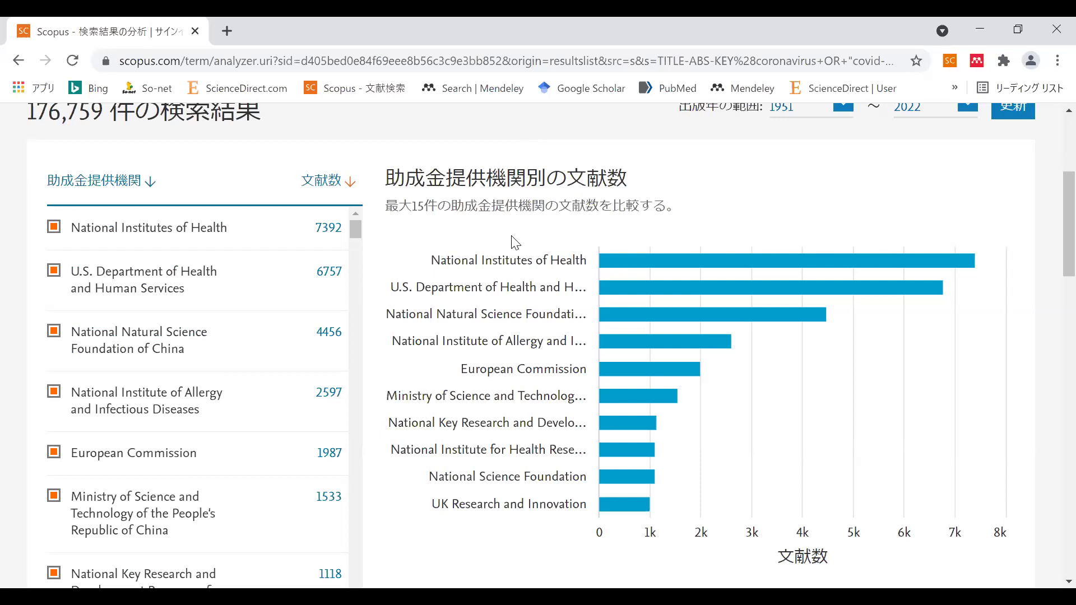
{"action": "scroll", "coordinate": [400, 310], "scroll_direction": "up", "scroll_amount": 3}
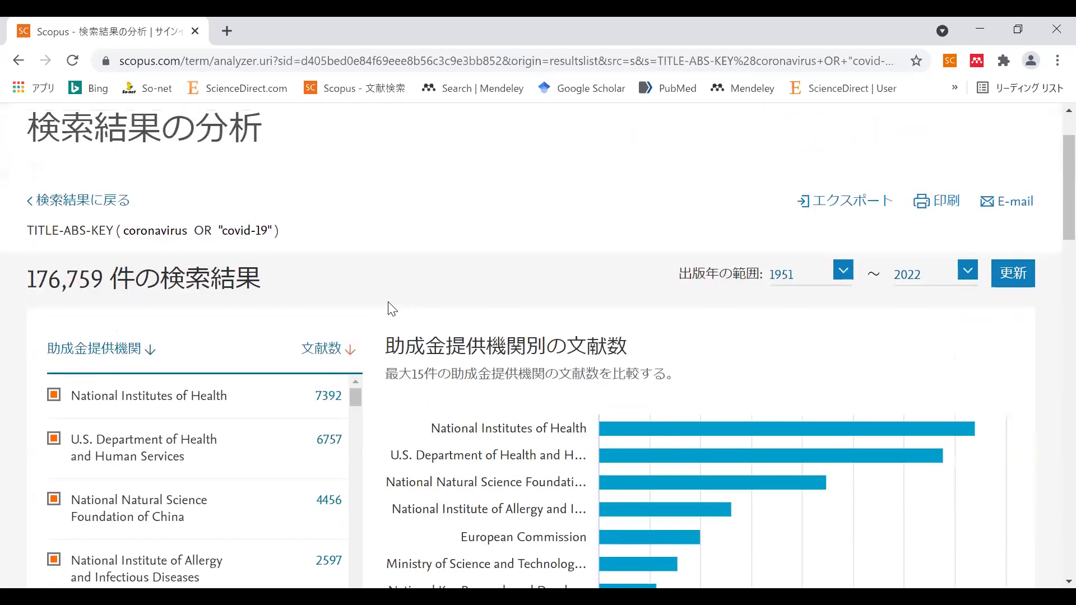
{"action": "scroll", "coordinate": [299, 309], "scroll_direction": "up", "scroll_amount": 2}
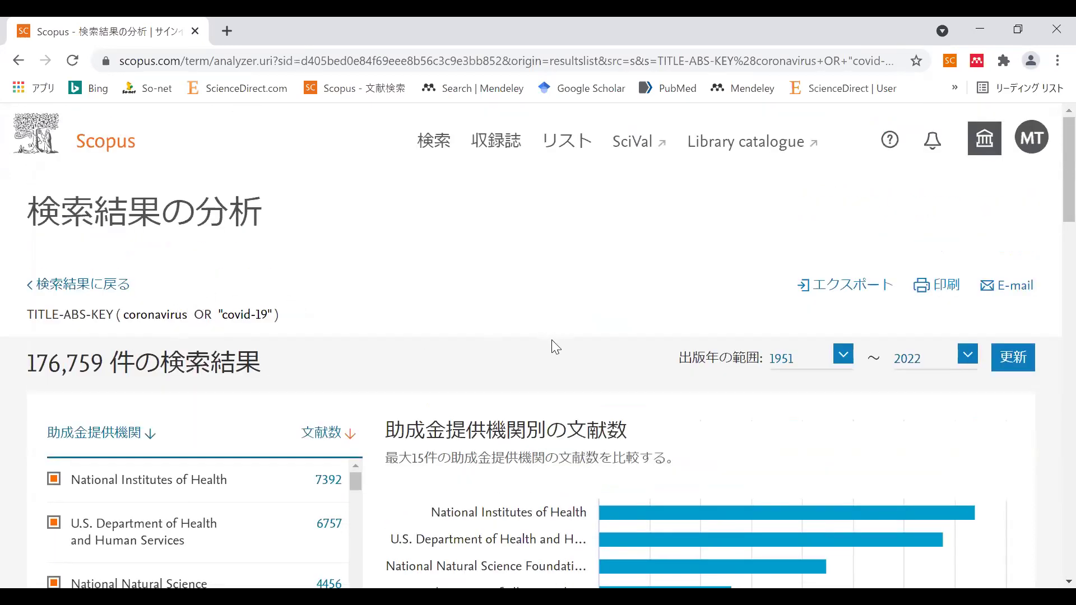
{"action": "scroll", "coordinate": [555, 346], "scroll_direction": "down", "scroll_amount": 3}
{"action": "scroll", "coordinate": [448, 357], "scroll_direction": "down", "scroll_amount": 2}
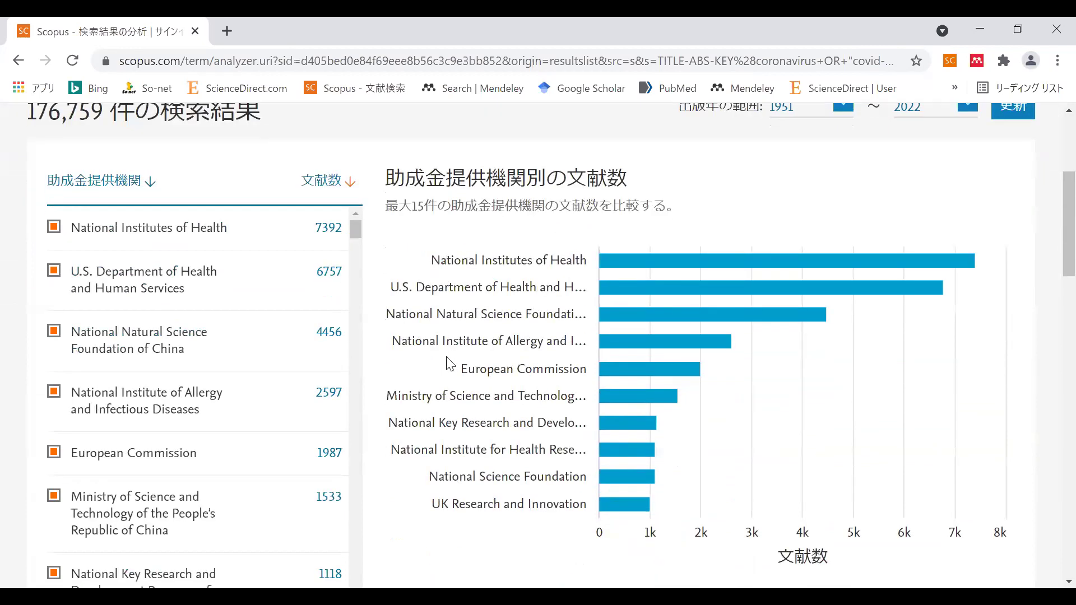
Return from the analysis to the search results and look through the first listed documents.
{"action": "scroll", "coordinate": [242, 180], "scroll_direction": "up", "scroll_amount": 5}
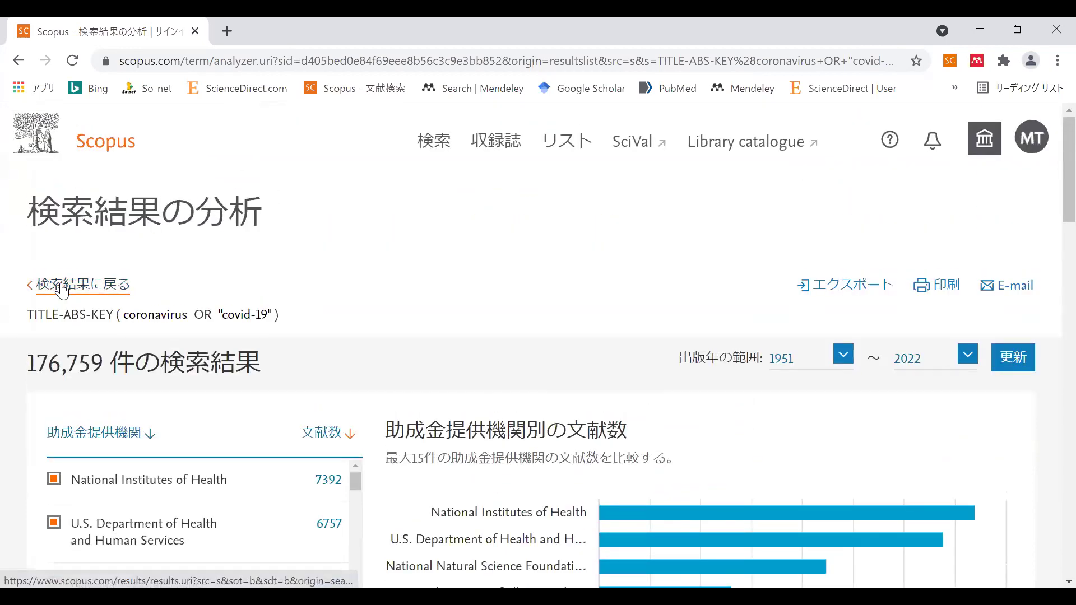
{"action": "left_click", "coordinate": [96, 296]}
{"action": "scroll", "coordinate": [748, 224], "scroll_direction": "down", "scroll_amount": 4}
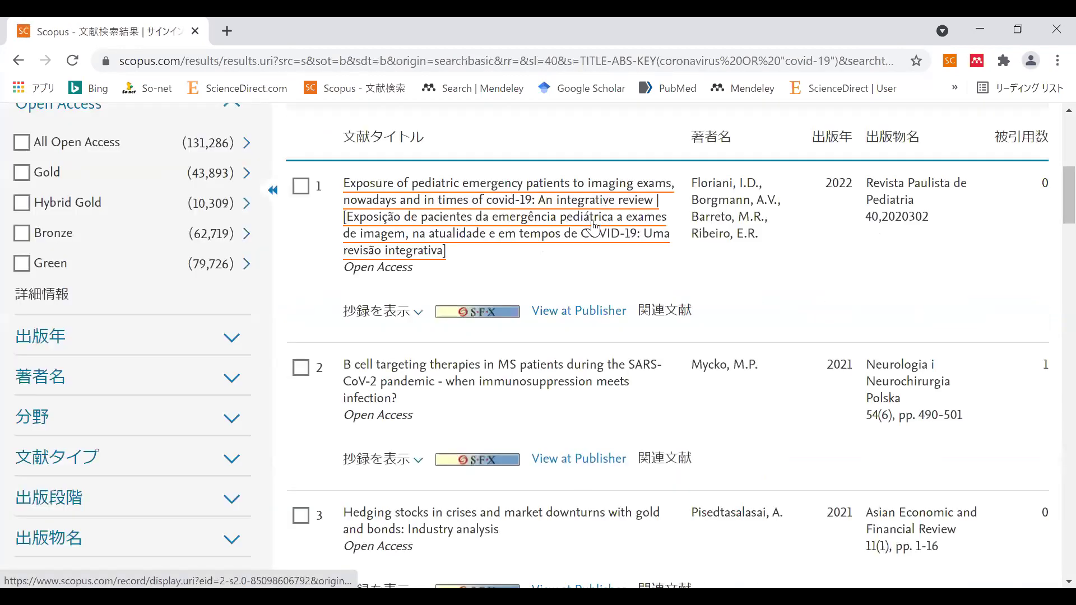
{"action": "scroll", "coordinate": [684, 277], "scroll_direction": "down", "scroll_amount": 1}
{"action": "scroll", "coordinate": [685, 277], "scroll_direction": "down", "scroll_amount": 1}
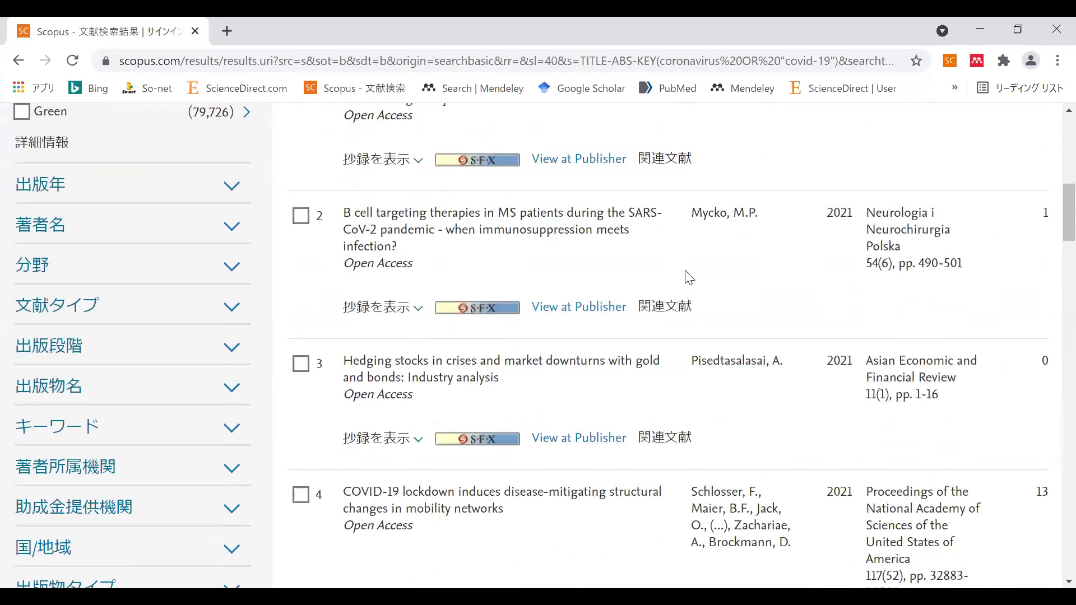
{"action": "scroll", "coordinate": [482, 320], "scroll_direction": "down", "scroll_amount": 1}
{"action": "scroll", "coordinate": [485, 324], "scroll_direction": "up", "scroll_amount": 1}
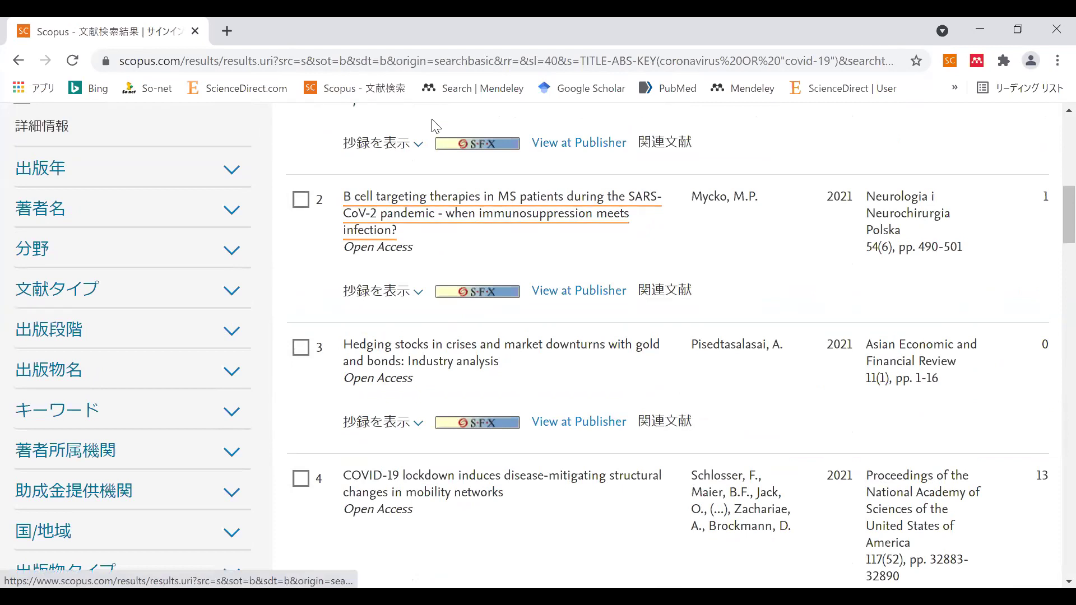
{"action": "scroll", "coordinate": [450, 300], "scroll_direction": "up", "scroll_amount": 1}
{"action": "scroll", "coordinate": [450, 303], "scroll_direction": "up", "scroll_amount": 1}
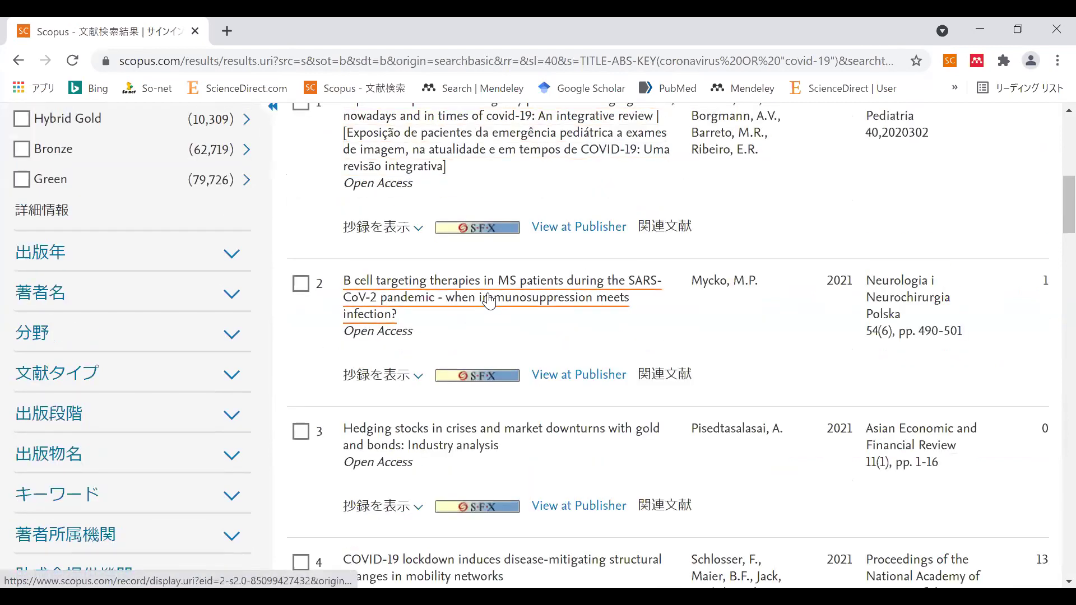
Open the record of "B cell targeting therapies in MS patients during the SARS-CoV-2 pandemic" and review its bibliographic details and abstract.
{"action": "left_click", "coordinate": [489, 300]}
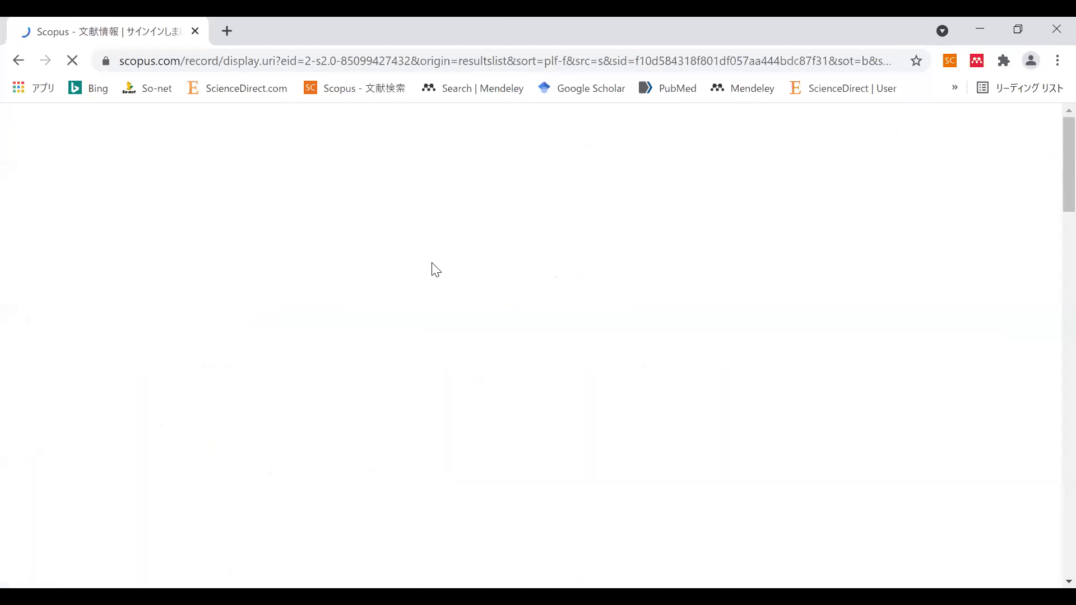
{"action": "scroll", "coordinate": [168, 252], "scroll_direction": "down", "scroll_amount": 1}
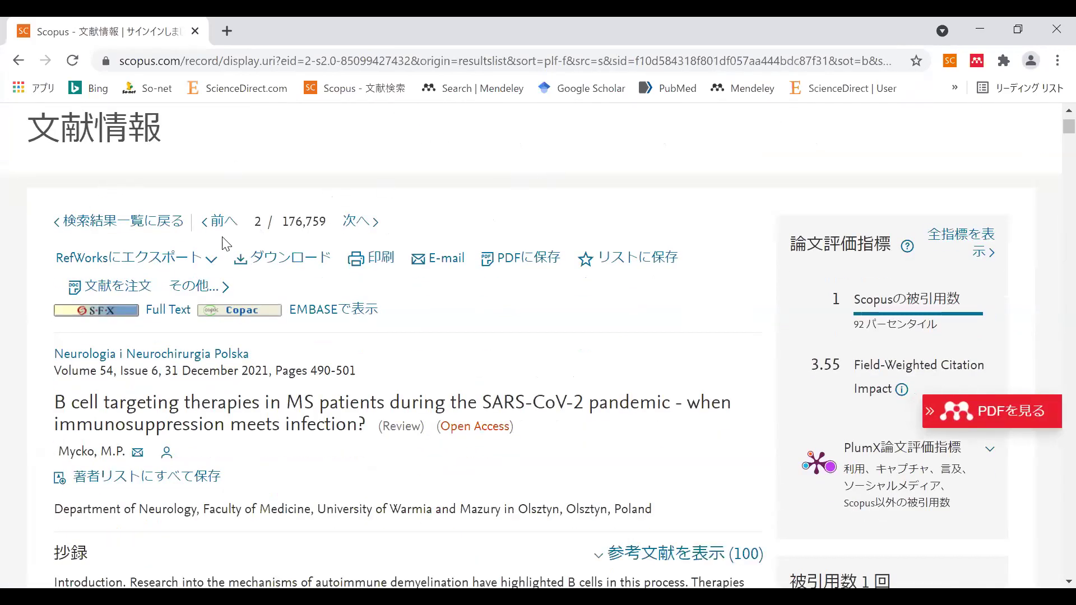
{"action": "scroll", "coordinate": [226, 252], "scroll_direction": "down", "scroll_amount": 1}
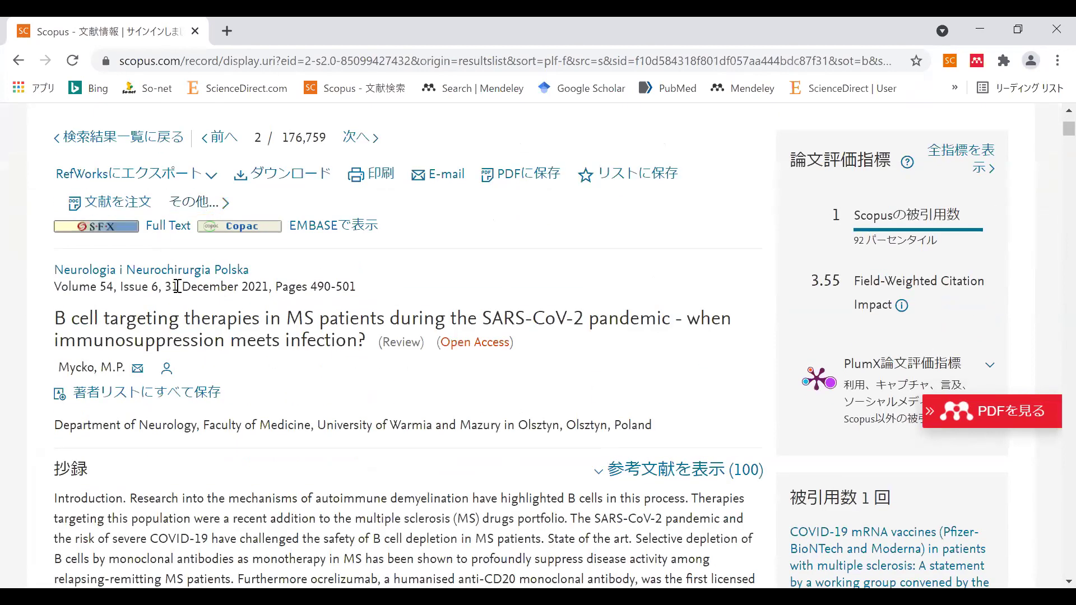
{"action": "scroll", "coordinate": [177, 286], "scroll_direction": "down", "scroll_amount": 1}
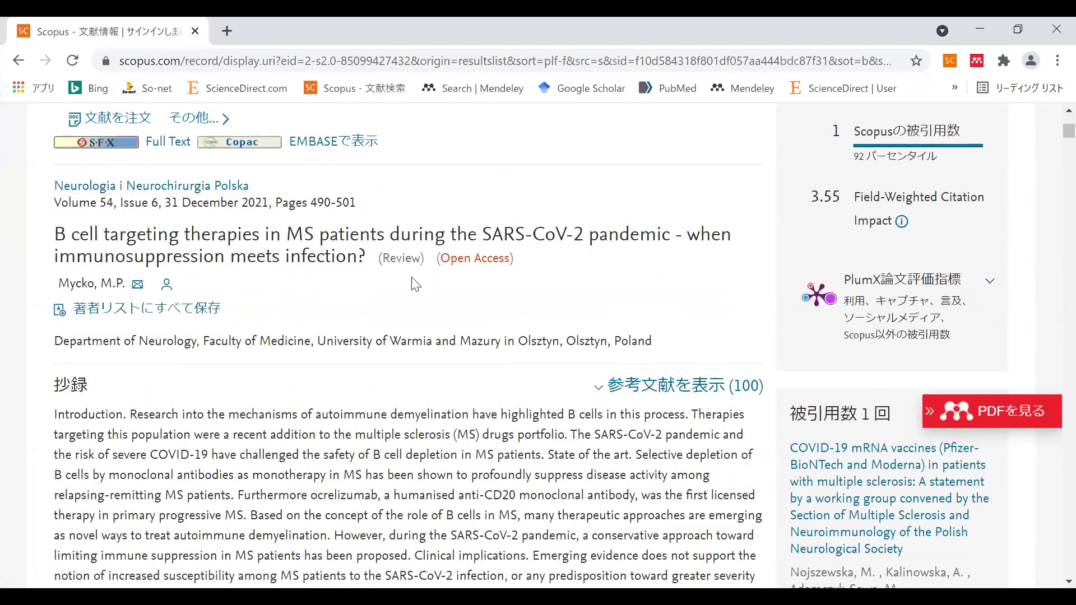
Read the document's abstract and examine its SciVal topic, Reaxys substances, author keywords and index keywords.
{"action": "scroll", "coordinate": [398, 288], "scroll_direction": "down", "scroll_amount": 1}
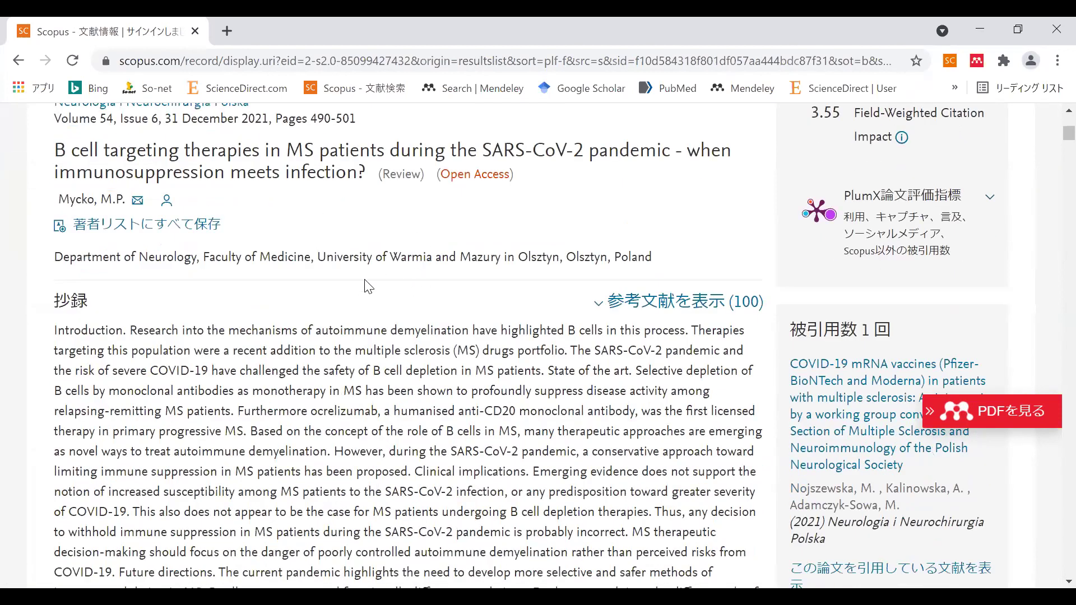
{"action": "scroll", "coordinate": [366, 277], "scroll_direction": "down", "scroll_amount": 4}
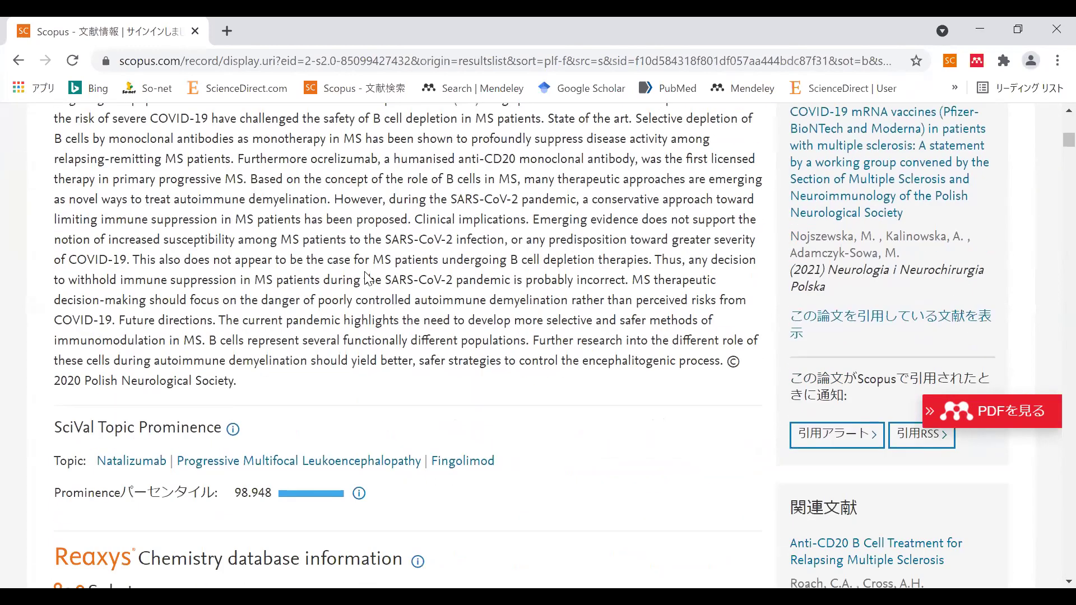
{"action": "scroll", "coordinate": [365, 277], "scroll_direction": "down", "scroll_amount": 5}
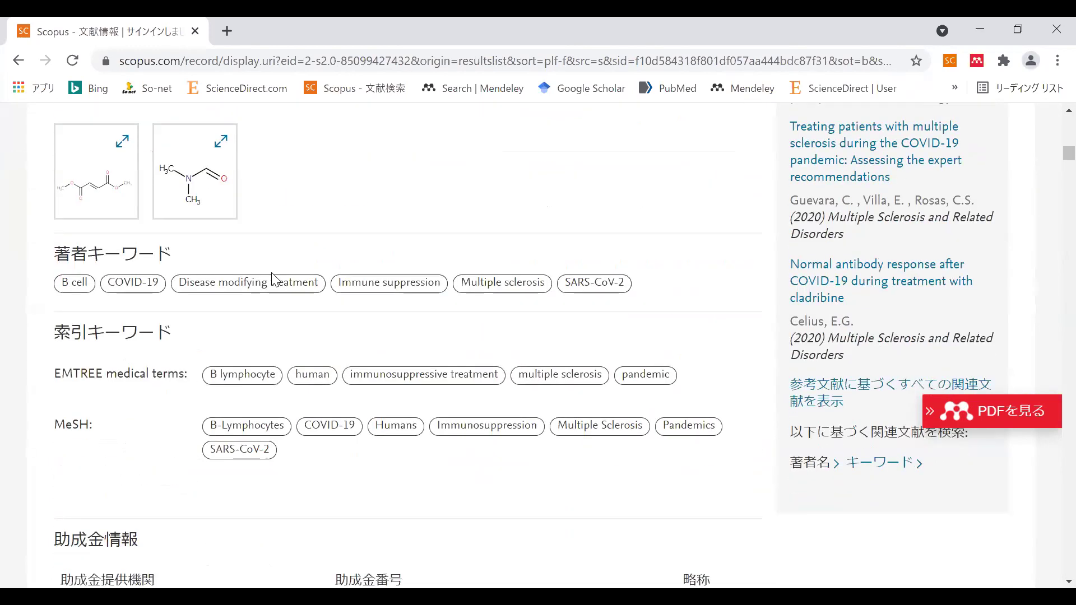
{"action": "scroll", "coordinate": [424, 394], "scroll_direction": "down", "scroll_amount": 1}
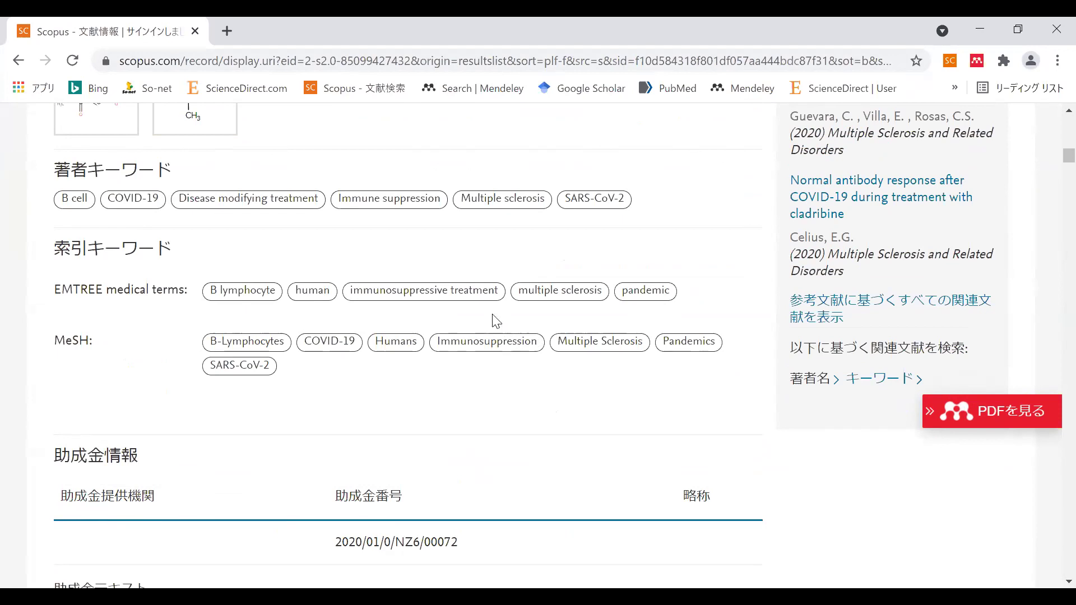
Examine the record's funding details, publication identifiers and list of cited references.
{"action": "scroll", "coordinate": [494, 313], "scroll_direction": "down", "scroll_amount": 5}
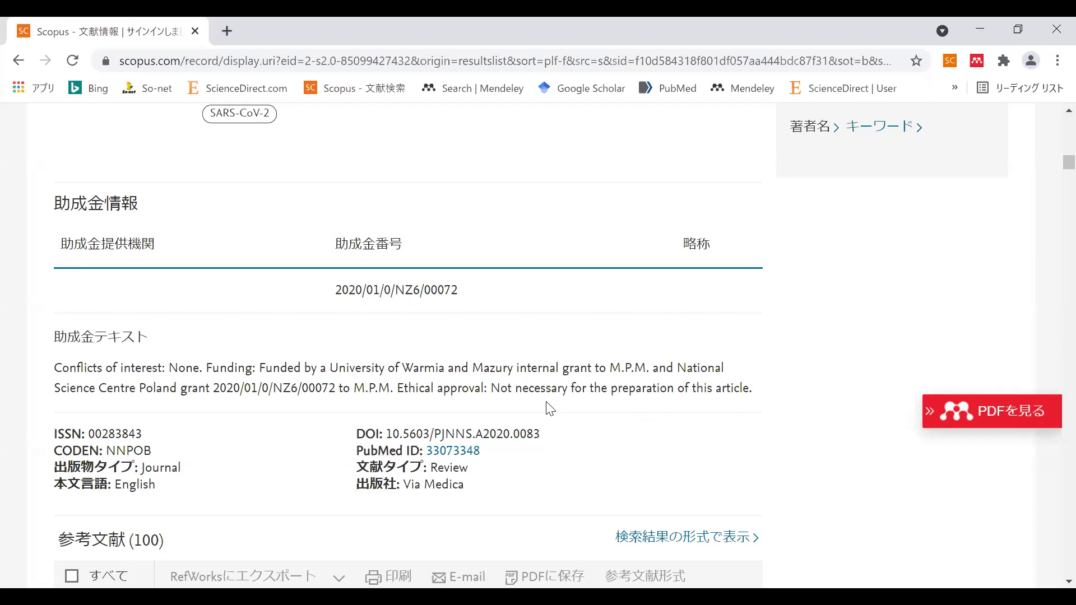
{"action": "scroll", "coordinate": [548, 406], "scroll_direction": "down", "scroll_amount": 5}
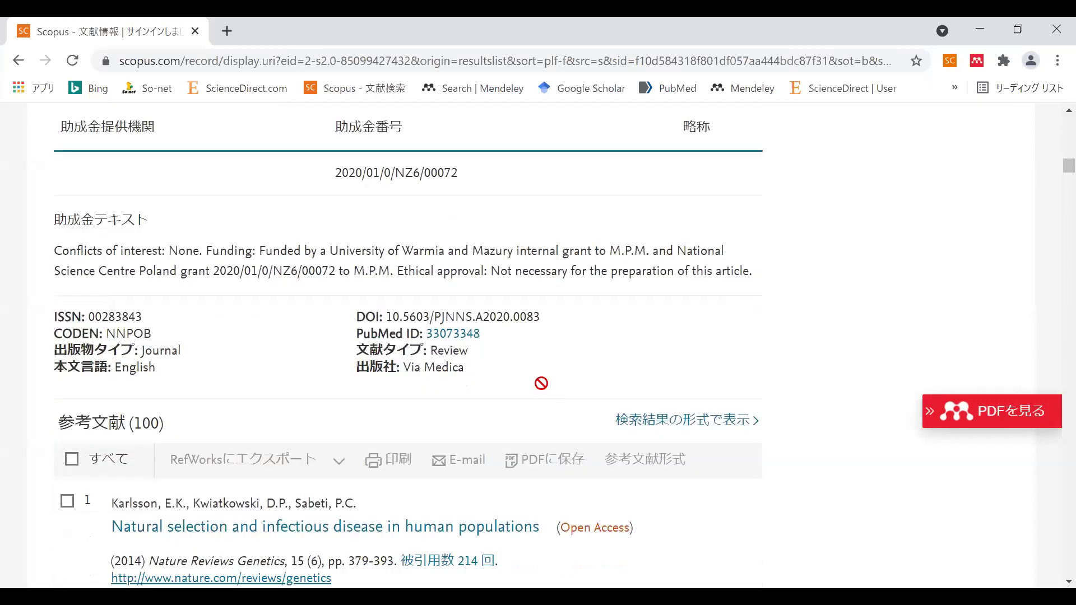
{"action": "scroll", "coordinate": [559, 261], "scroll_direction": "down", "scroll_amount": 3}
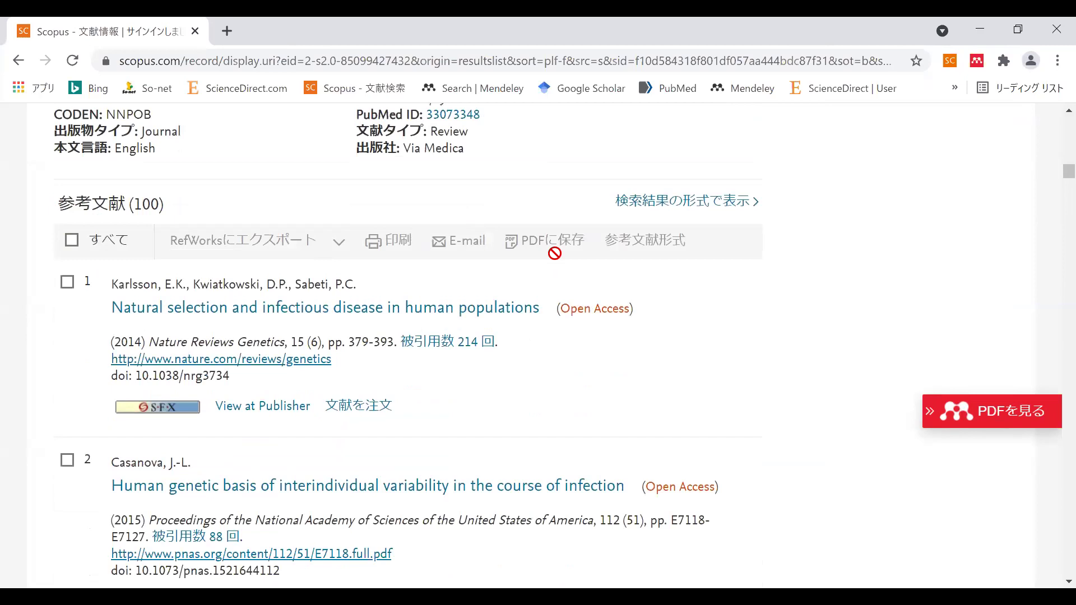
{"action": "scroll", "coordinate": [574, 264], "scroll_direction": "down", "scroll_amount": 2}
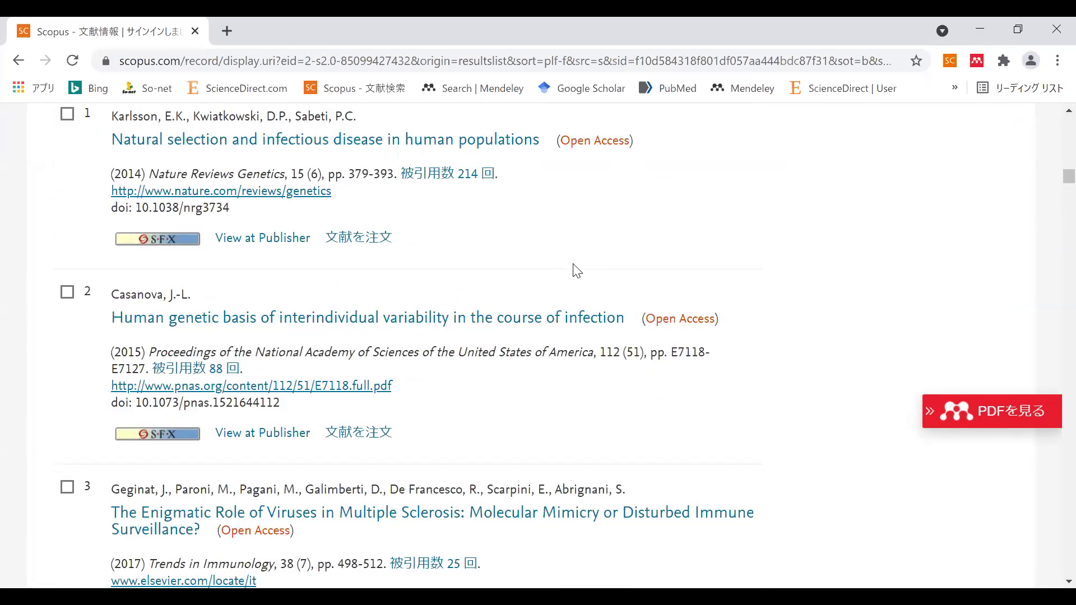
{"action": "scroll", "coordinate": [574, 264], "scroll_direction": "down", "scroll_amount": 3}
{"action": "scroll", "coordinate": [571, 276], "scroll_direction": "down", "scroll_amount": 2}
{"action": "scroll", "coordinate": [572, 279], "scroll_direction": "down", "scroll_amount": 8}
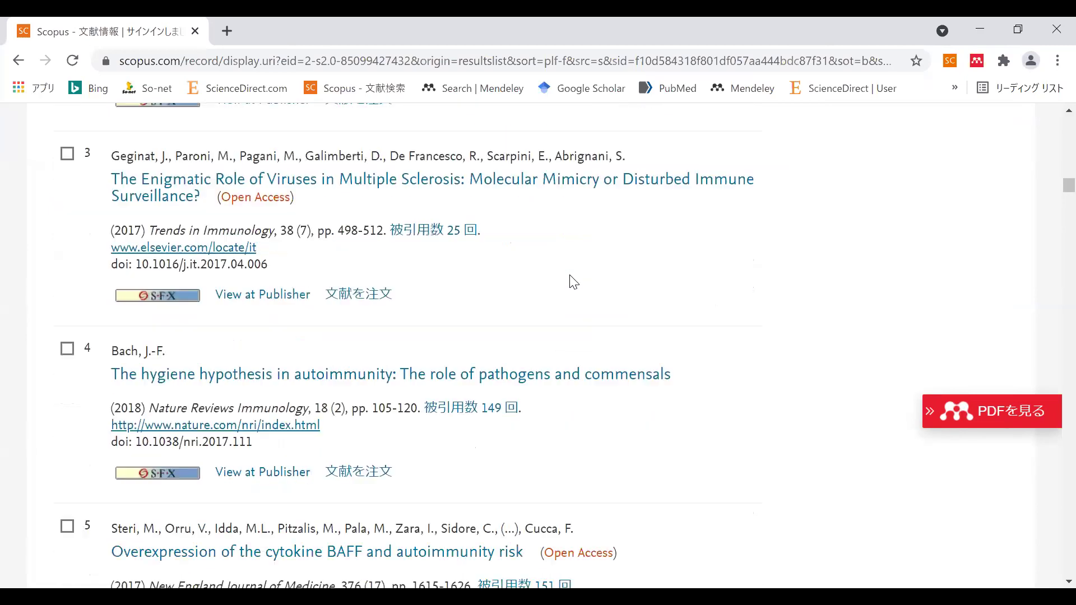
{"action": "scroll", "coordinate": [570, 291], "scroll_direction": "down", "scroll_amount": 2}
Return to the beginning of the record and examine the article metrics, including Scopus citations, Field-Weighted Citation Impact and PlumX.
{"action": "scroll", "coordinate": [563, 294], "scroll_direction": "up", "scroll_amount": 6}
{"action": "scroll", "coordinate": [546, 297], "scroll_direction": "up", "scroll_amount": 15}
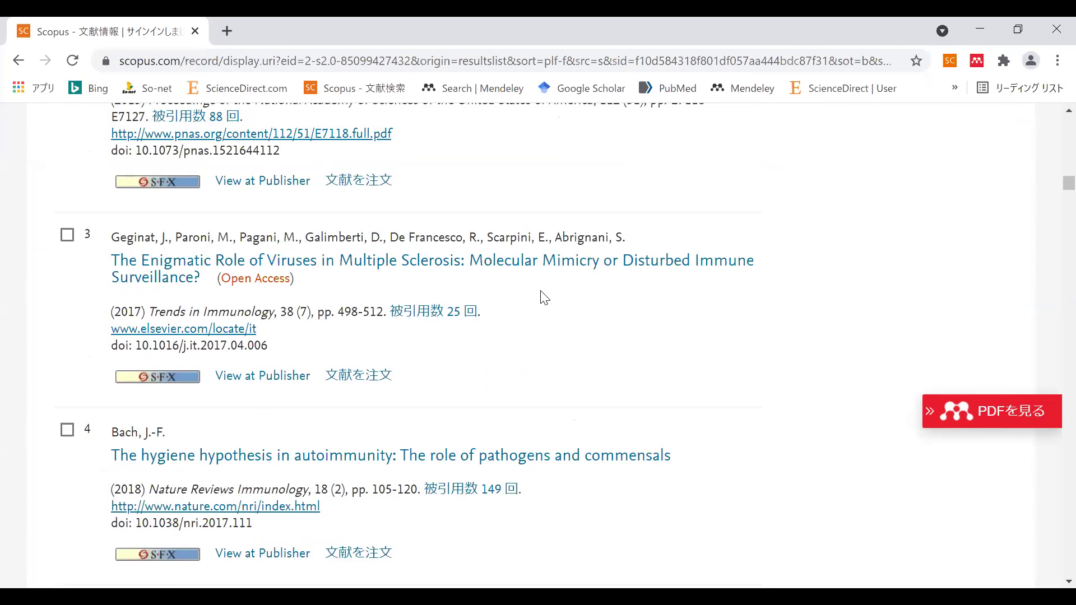
{"action": "scroll", "coordinate": [544, 260], "scroll_direction": "up", "scroll_amount": 20}
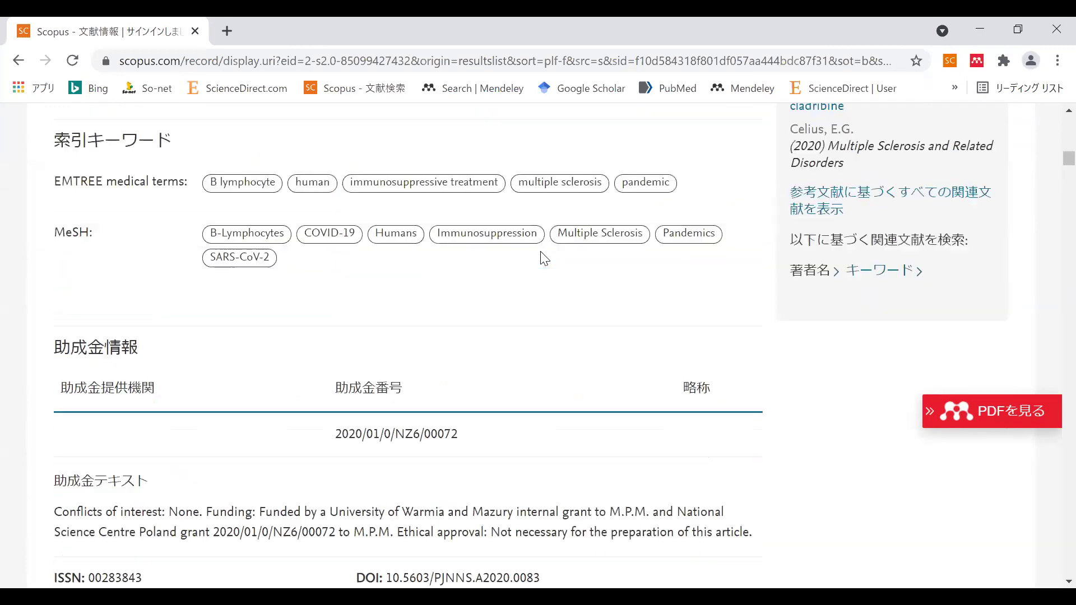
{"action": "scroll", "coordinate": [699, 271], "scroll_direction": "up", "scroll_amount": 8}
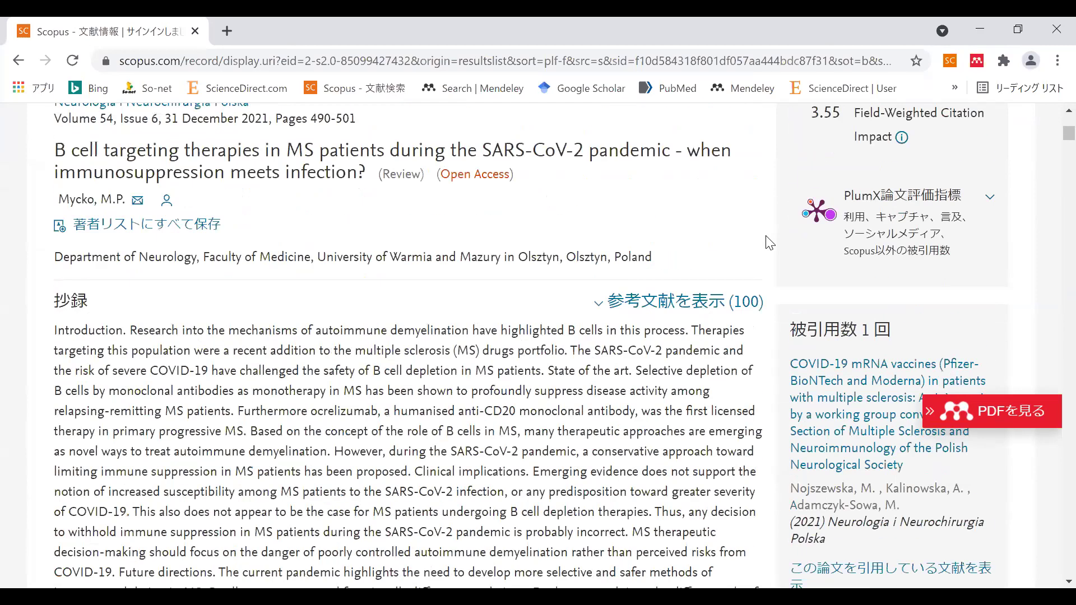
{"action": "scroll", "coordinate": [773, 221], "scroll_direction": "down", "scroll_amount": 2}
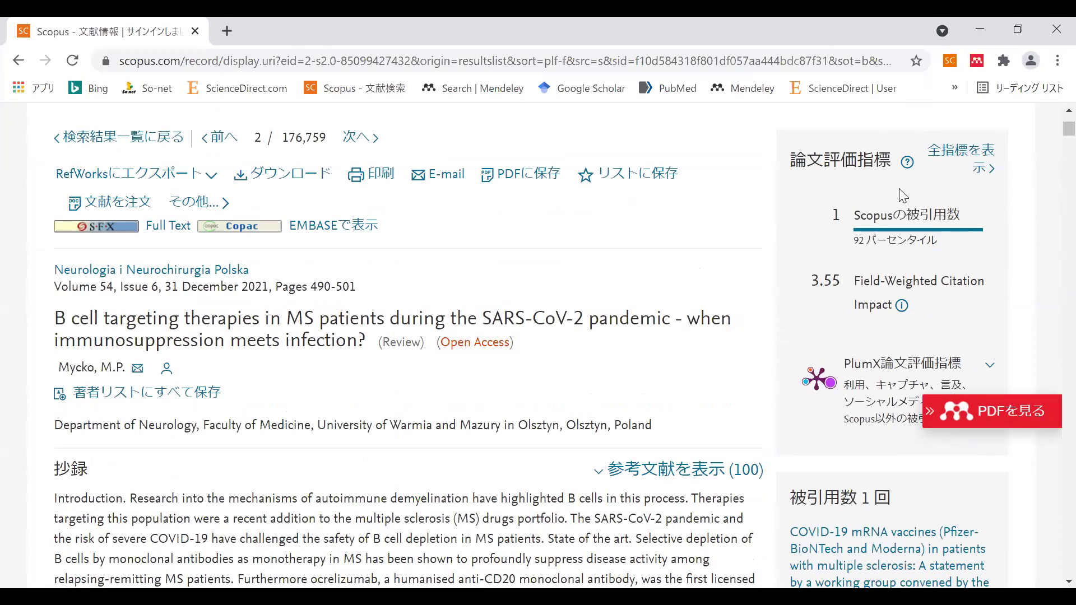
{"action": "scroll", "coordinate": [965, 185], "scroll_direction": "down", "scroll_amount": 2}
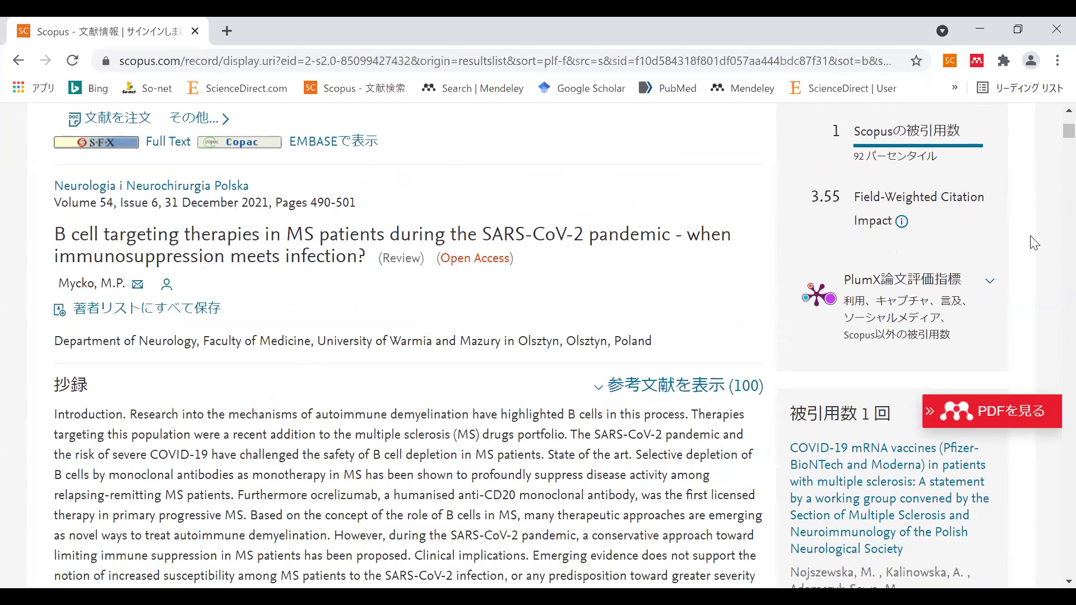
{"action": "scroll", "coordinate": [895, 263], "scroll_direction": "up", "scroll_amount": 2}
Look through the record's citing documents, citation alert options and related documents.
{"action": "scroll", "coordinate": [852, 268], "scroll_direction": "down", "scroll_amount": 2}
{"action": "scroll", "coordinate": [815, 271], "scroll_direction": "down", "scroll_amount": 3}
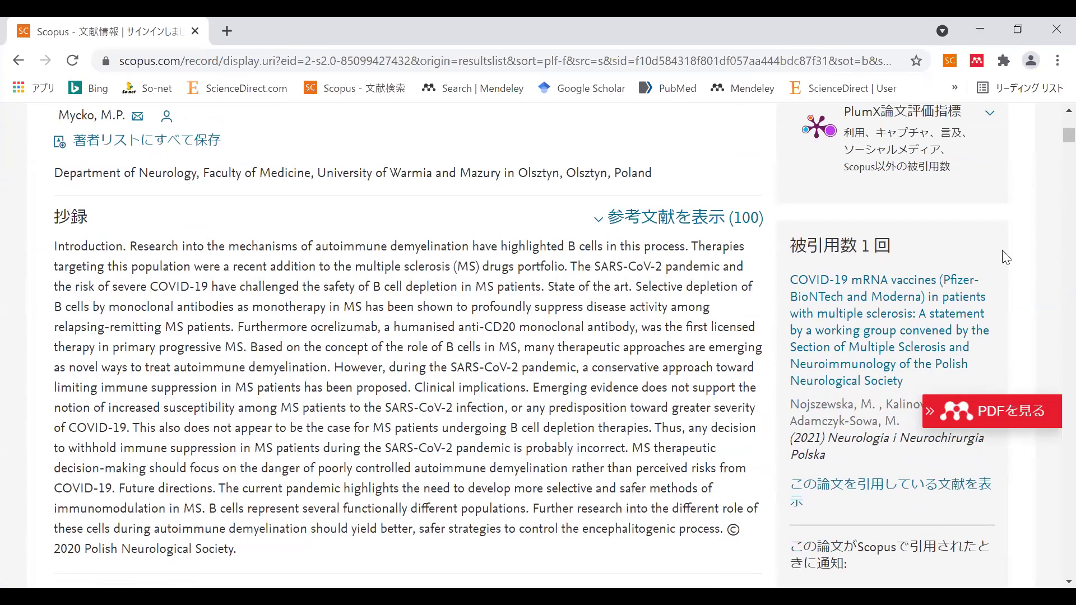
{"action": "scroll", "coordinate": [919, 280], "scroll_direction": "down", "scroll_amount": 2}
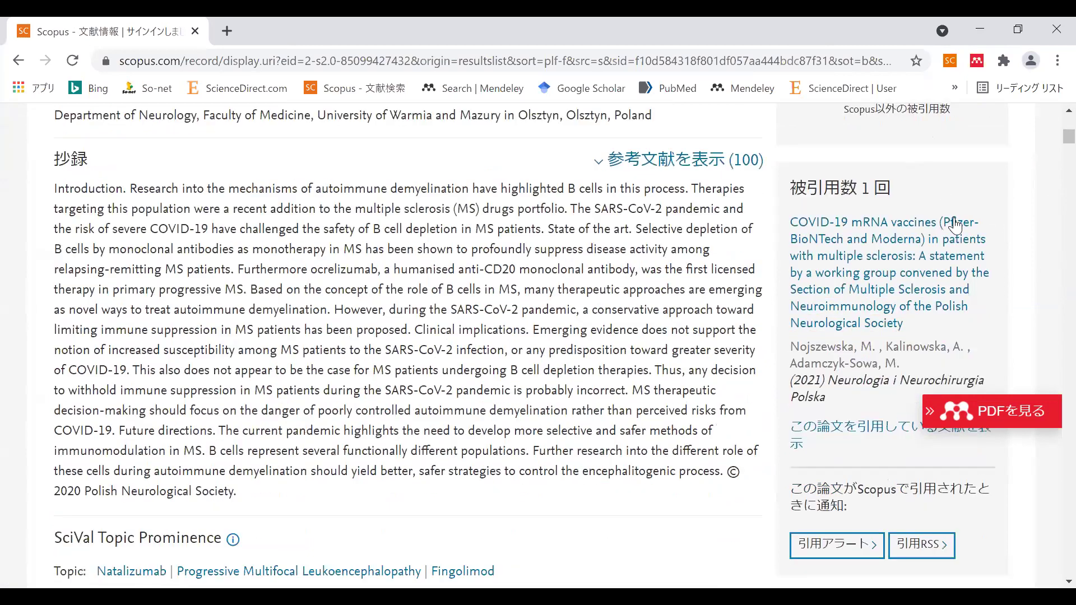
{"action": "scroll", "coordinate": [869, 283], "scroll_direction": "down", "scroll_amount": 5}
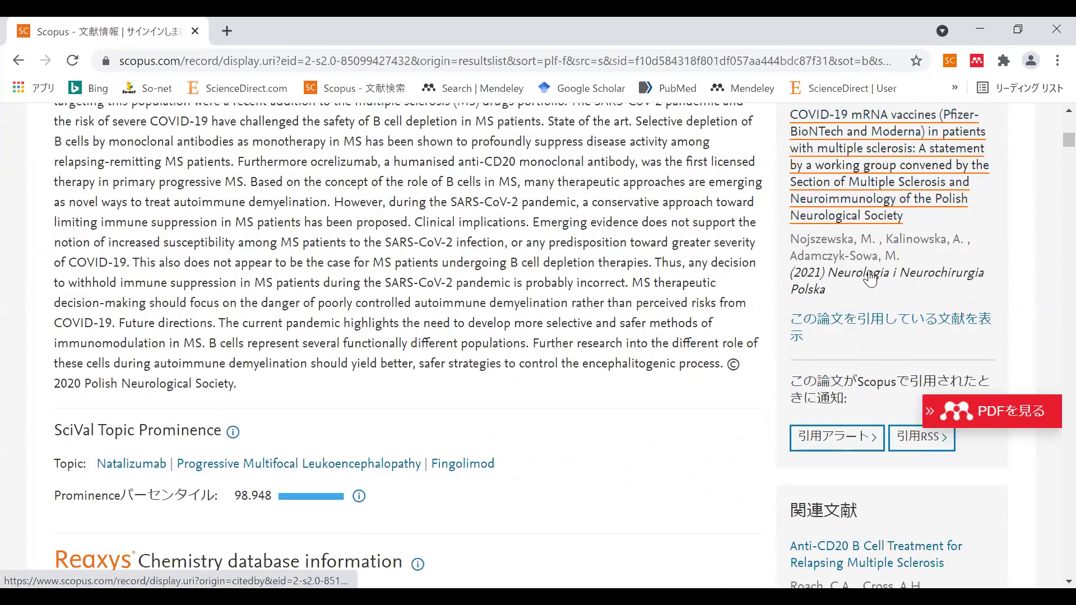
{"action": "scroll", "coordinate": [957, 385], "scroll_direction": "down", "scroll_amount": 3}
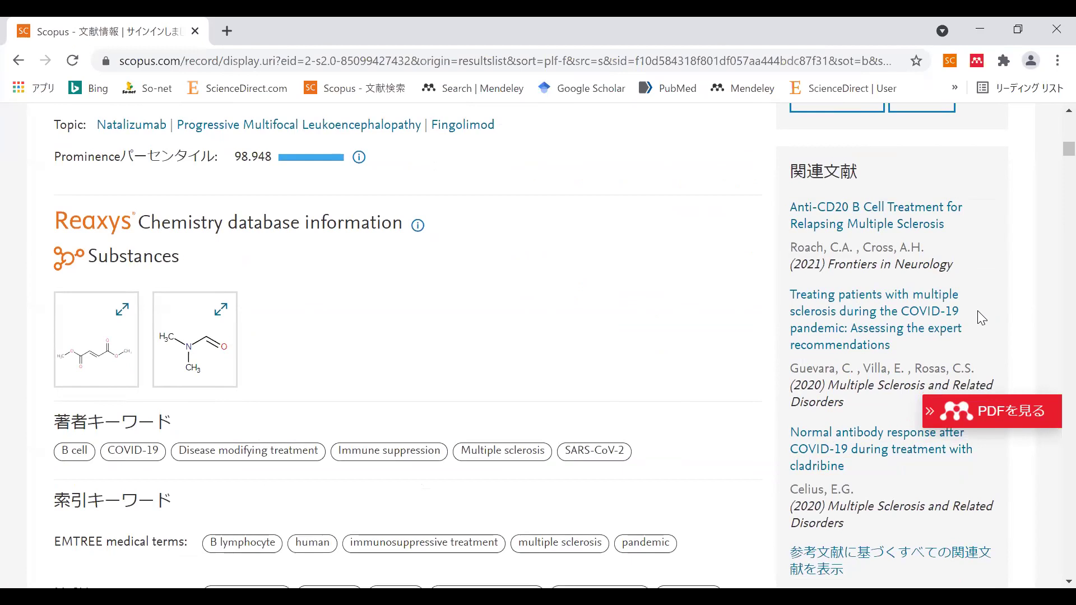
Leave the document record and go back to the search results list.
{"action": "scroll", "coordinate": [673, 301], "scroll_direction": "up", "scroll_amount": 4}
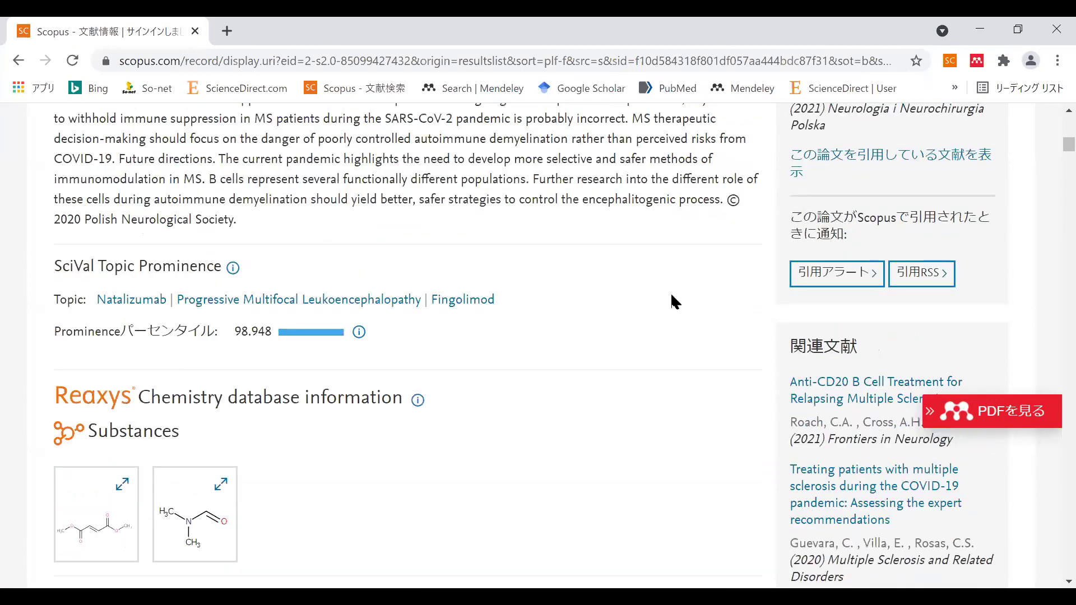
{"action": "scroll", "coordinate": [672, 297], "scroll_direction": "up", "scroll_amount": 3}
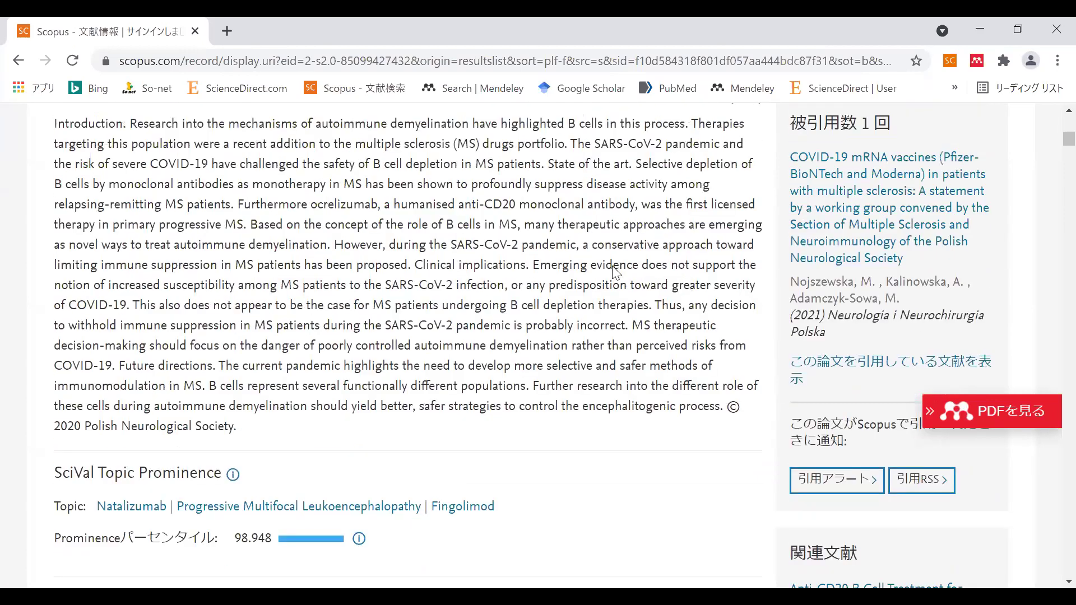
{"action": "scroll", "coordinate": [652, 216], "scroll_direction": "up", "scroll_amount": 2}
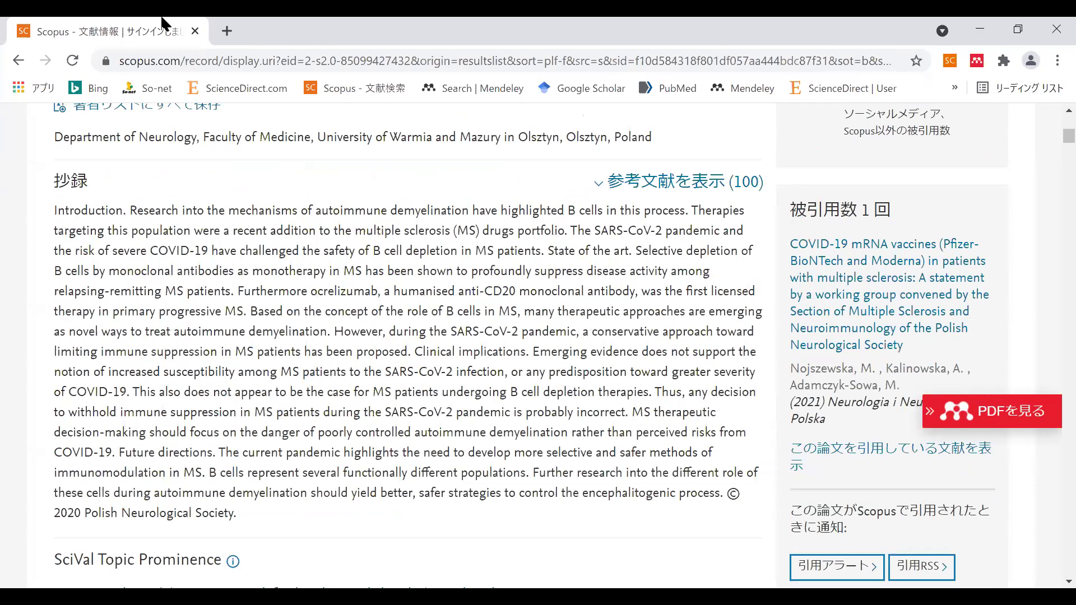
{"action": "scroll", "coordinate": [499, 187], "scroll_direction": "up", "scroll_amount": 2}
{"action": "scroll", "coordinate": [493, 241], "scroll_direction": "up", "scroll_amount": 6}
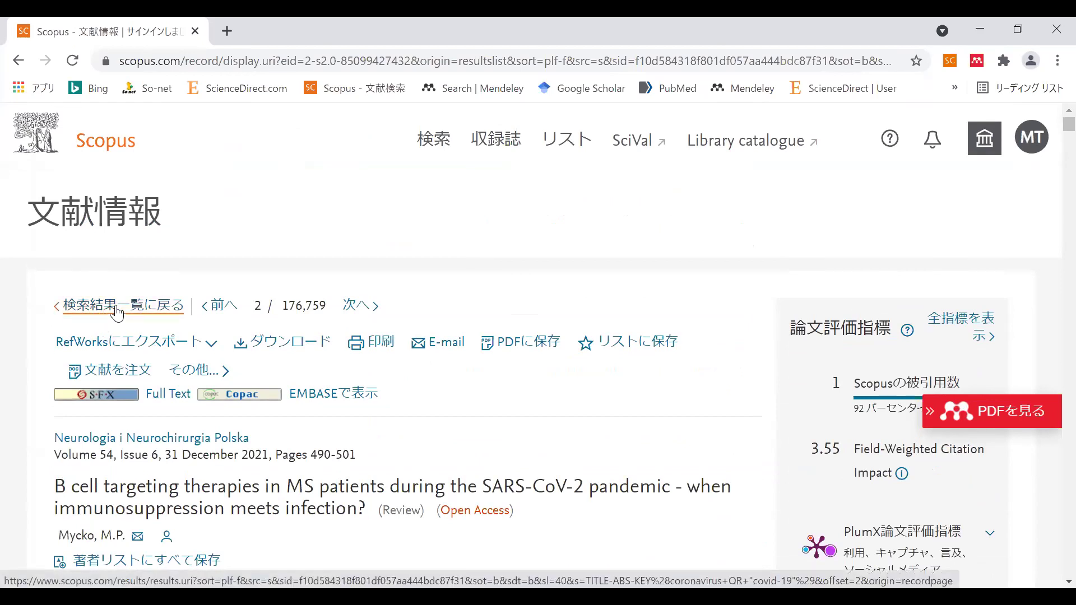
{"action": "left_click", "coordinate": [117, 311]}
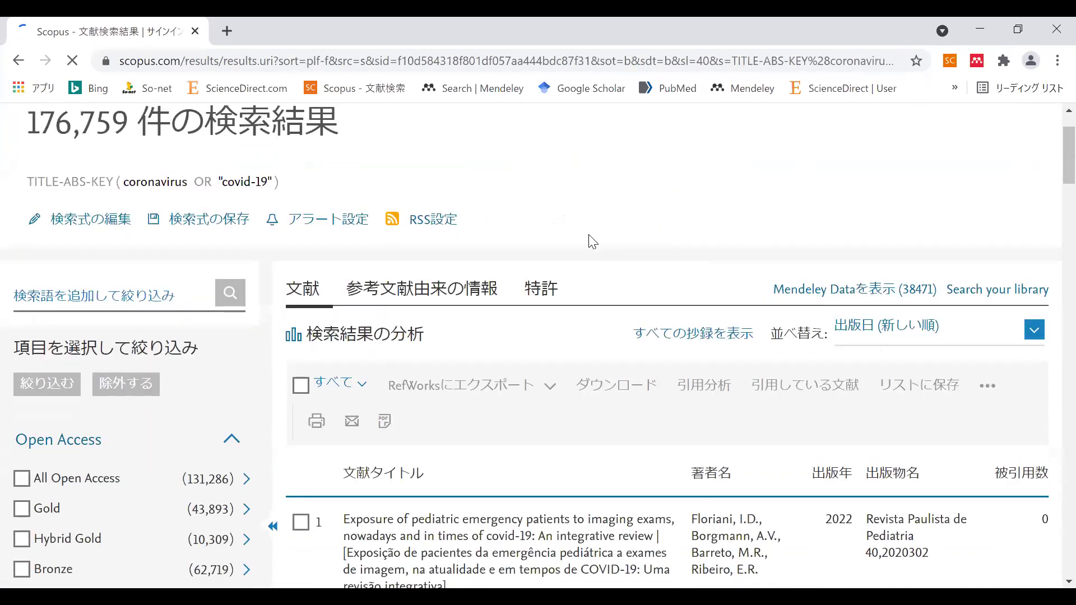
Show the abstract of the second result, "B cell targeting therapies in MS patients", within the results list, read it and hide it again.
{"action": "scroll", "coordinate": [604, 232], "scroll_direction": "down", "scroll_amount": 1}
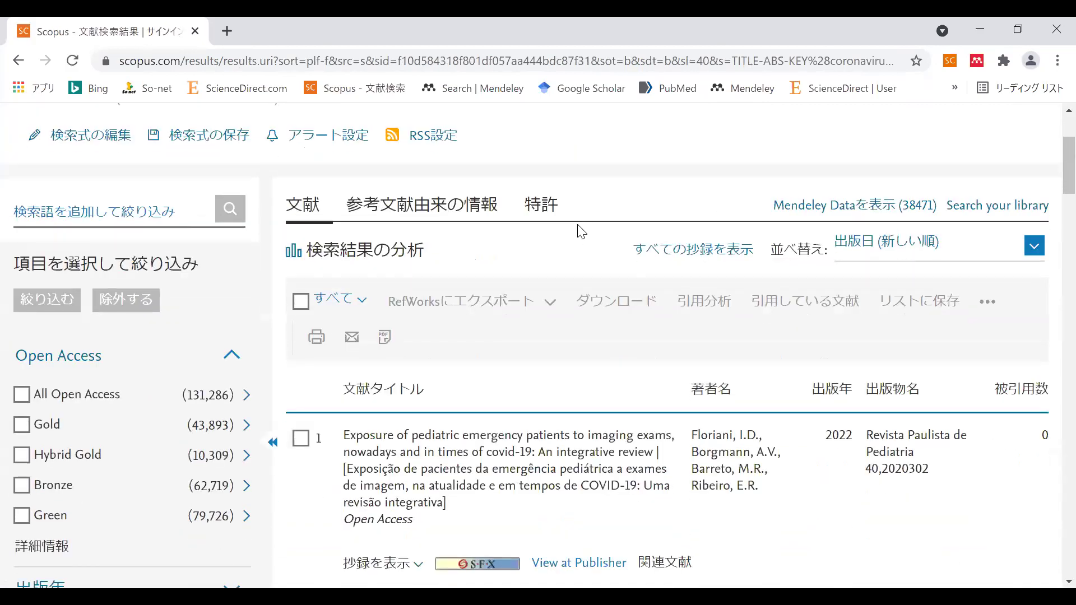
{"action": "scroll", "coordinate": [425, 292], "scroll_direction": "down", "scroll_amount": 2}
{"action": "scroll", "coordinate": [549, 255], "scroll_direction": "down", "scroll_amount": 1}
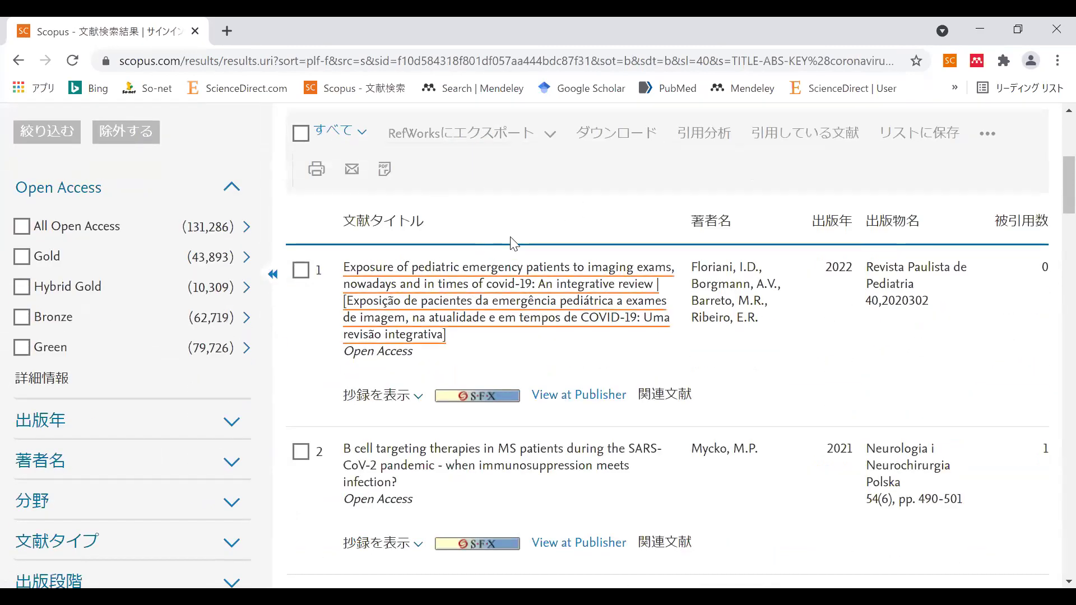
{"action": "scroll", "coordinate": [510, 244], "scroll_direction": "down", "scroll_amount": 1}
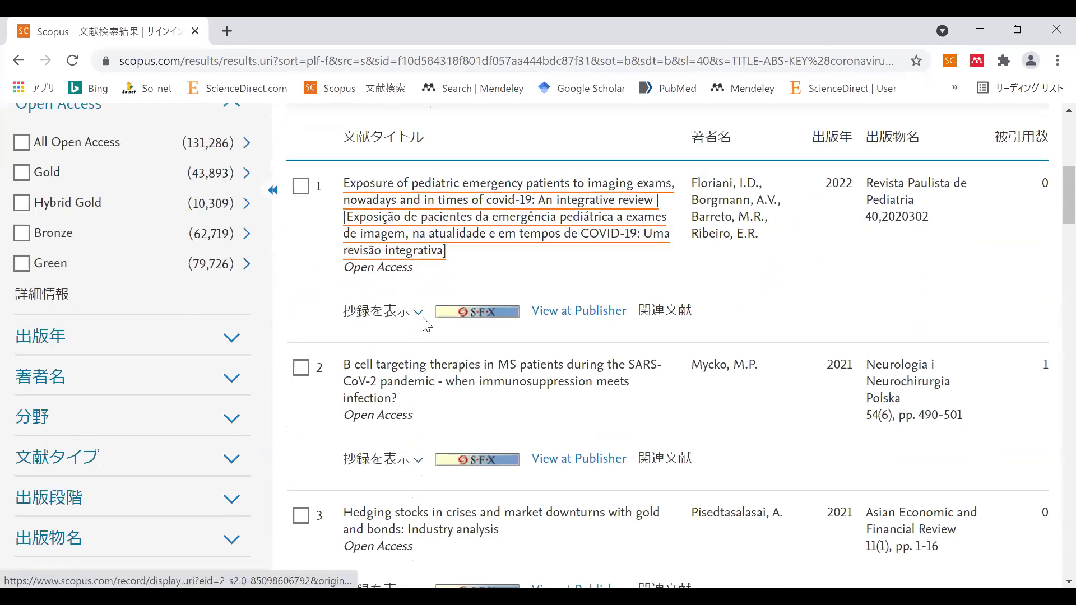
{"action": "scroll", "coordinate": [507, 309], "scroll_direction": "down", "scroll_amount": 1}
{"action": "scroll", "coordinate": [507, 296], "scroll_direction": "down", "scroll_amount": 1}
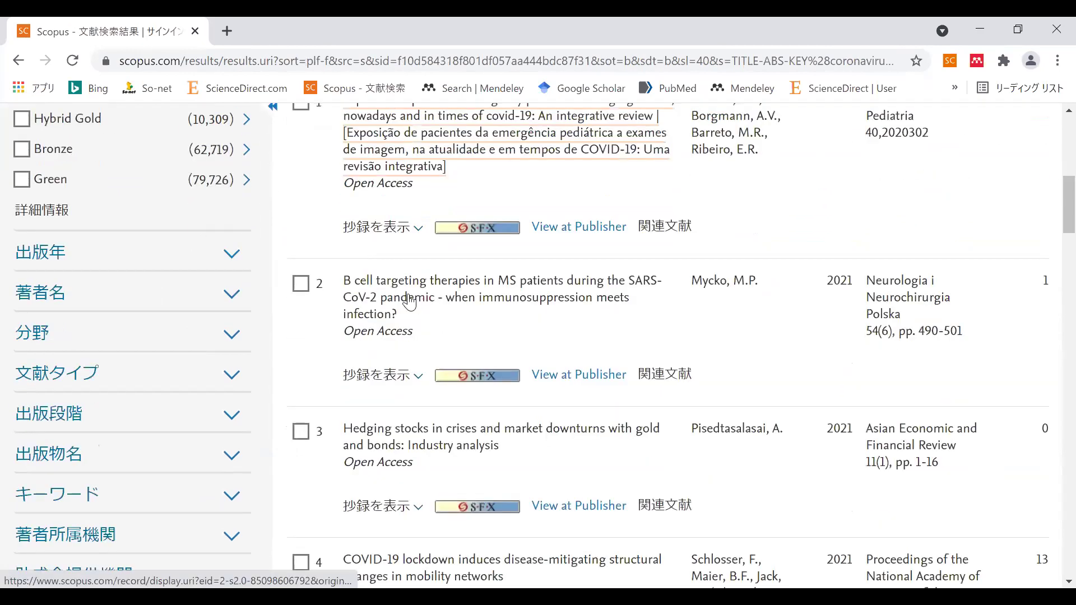
{"action": "scroll", "coordinate": [383, 297], "scroll_direction": "down", "scroll_amount": 1}
{"action": "left_click", "coordinate": [383, 292]}
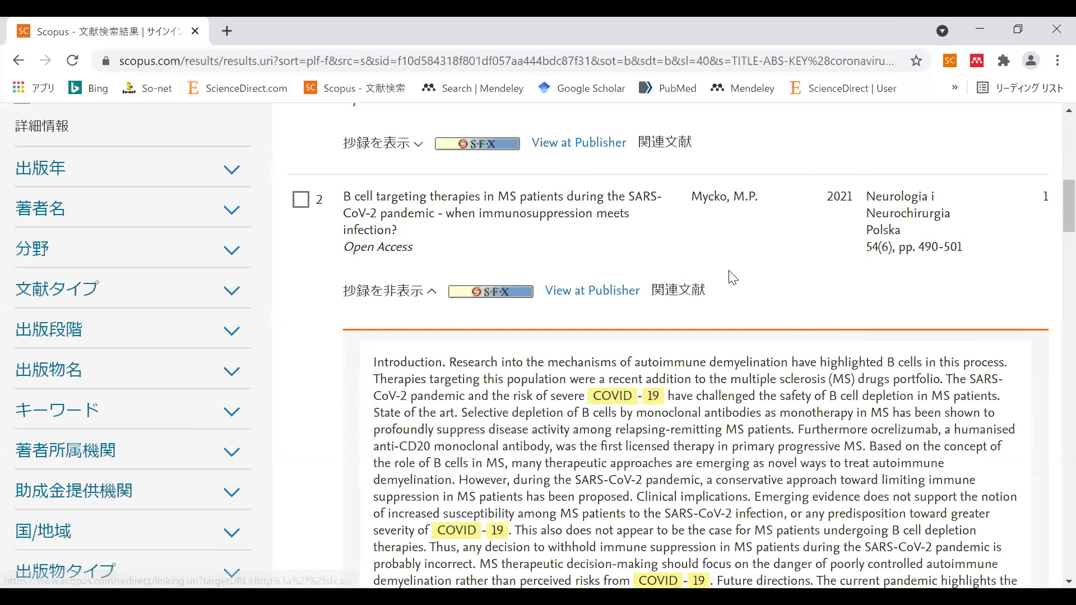
{"action": "scroll", "coordinate": [416, 256], "scroll_direction": "down", "scroll_amount": 2}
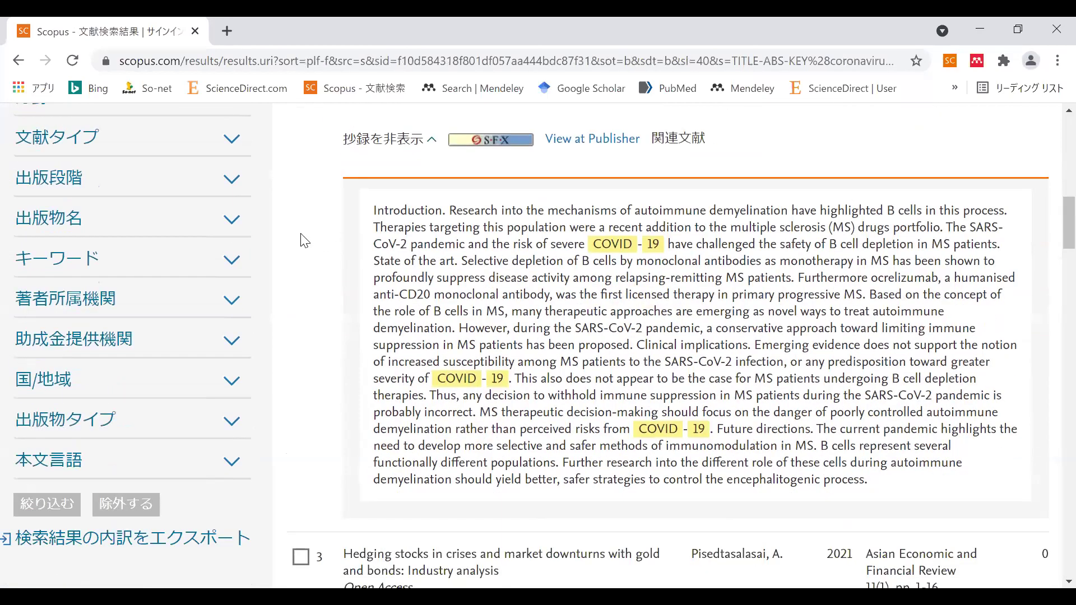
{"action": "scroll", "coordinate": [317, 239], "scroll_direction": "down", "scroll_amount": 1}
{"action": "key", "text": "Return"}
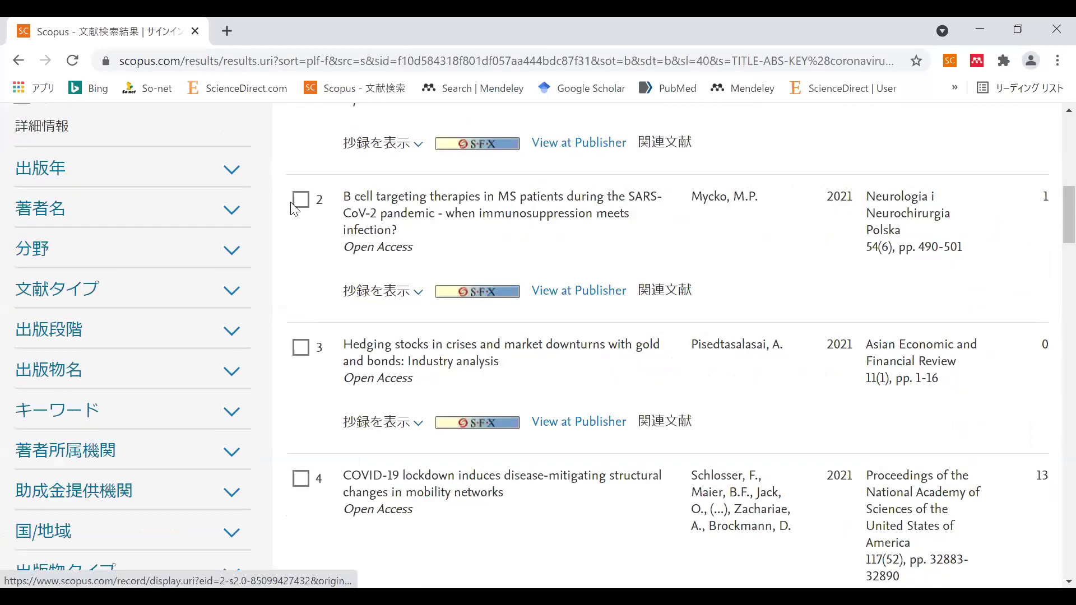
Mark result 5 on naringin binding, clear that mark, and mark result 6 on antibody responses to SARS-CoV-2 infection instead.
{"action": "scroll", "coordinate": [694, 249], "scroll_direction": "down", "scroll_amount": 3}
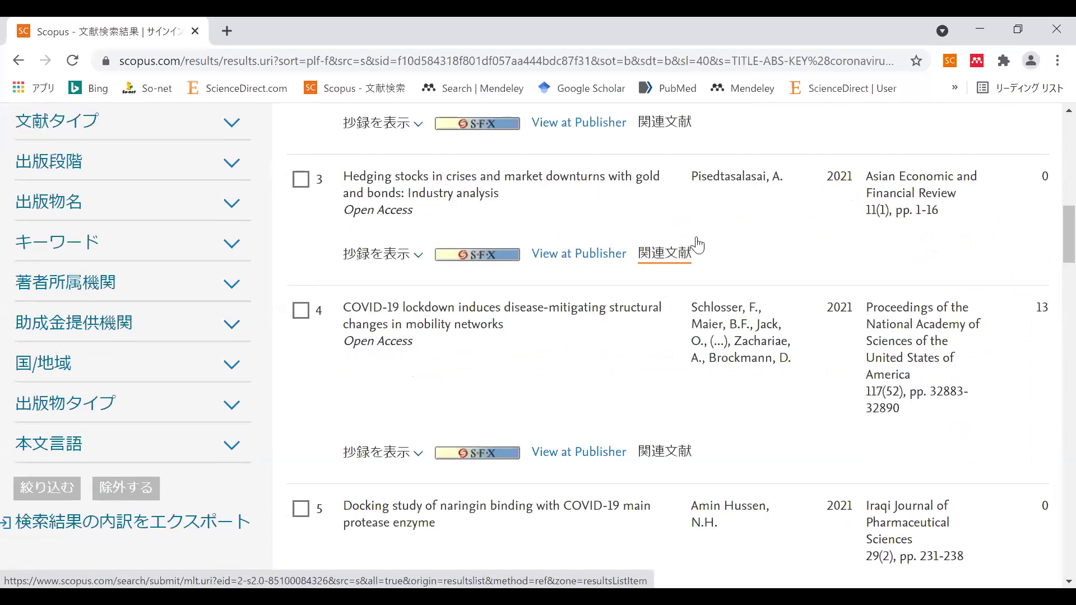
{"action": "scroll", "coordinate": [697, 245], "scroll_direction": "down", "scroll_amount": 3}
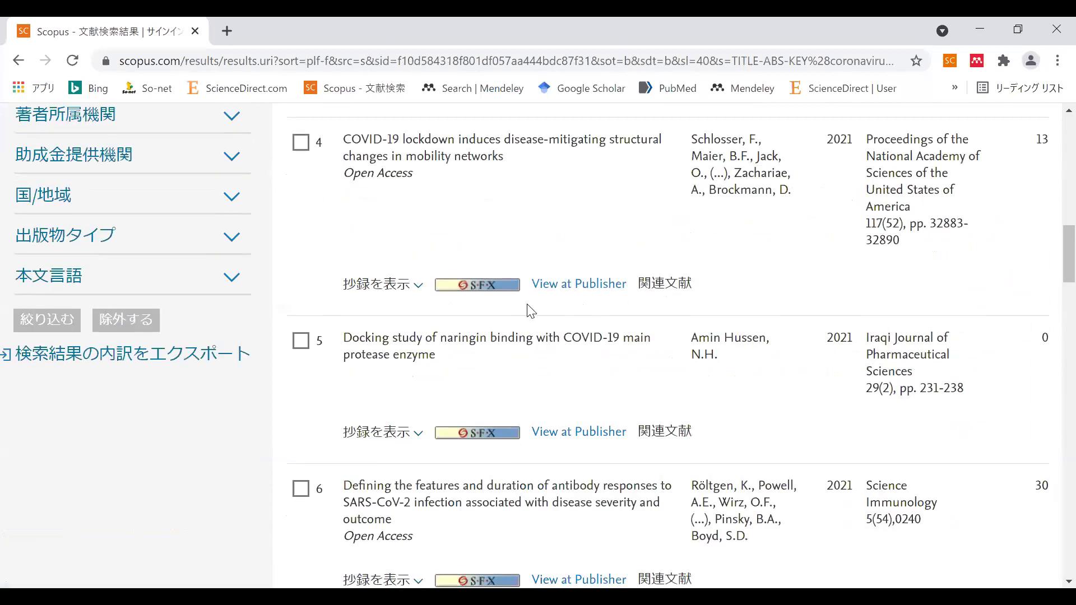
{"action": "scroll", "coordinate": [526, 308], "scroll_direction": "down", "scroll_amount": 2}
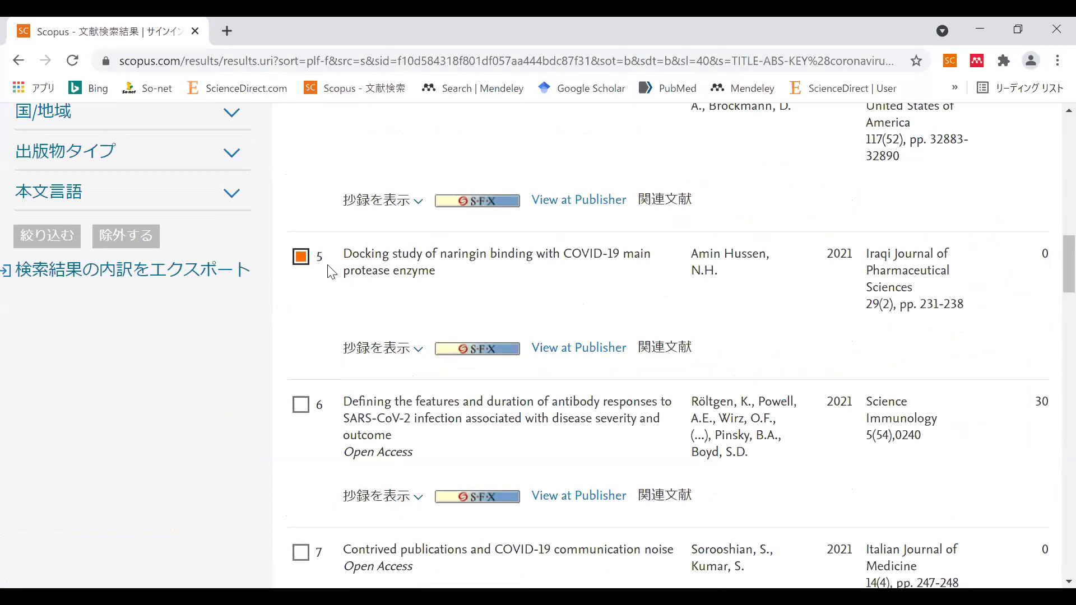
{"action": "left_click", "coordinate": [301, 259]}
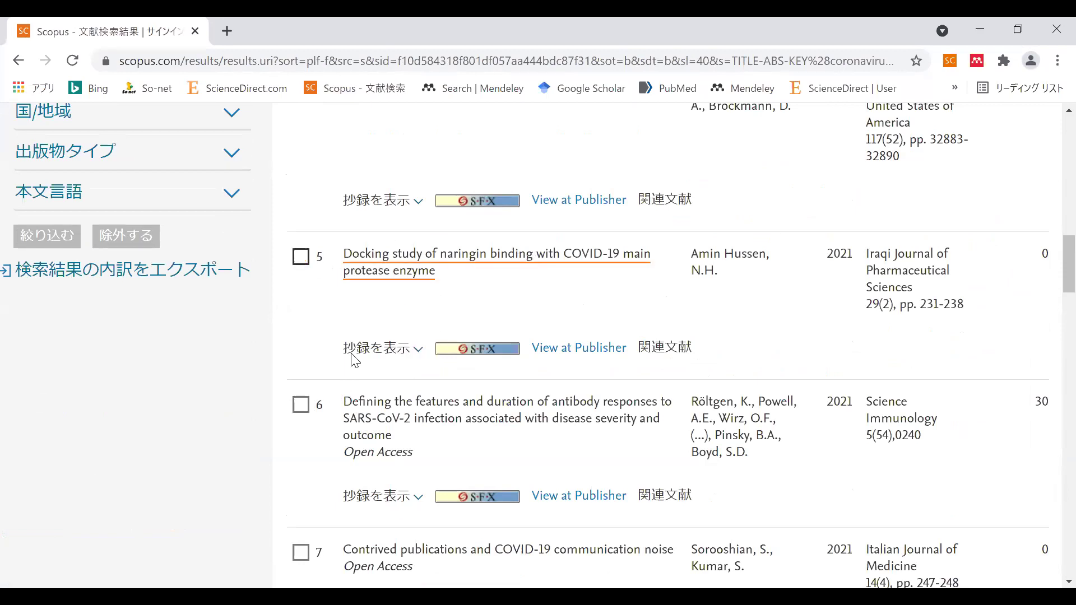
{"action": "scroll", "coordinate": [334, 341], "scroll_direction": "down", "scroll_amount": 1}
{"action": "left_click", "coordinate": [306, 331]}
{"action": "scroll", "coordinate": [769, 292], "scroll_direction": "down", "scroll_amount": 2}
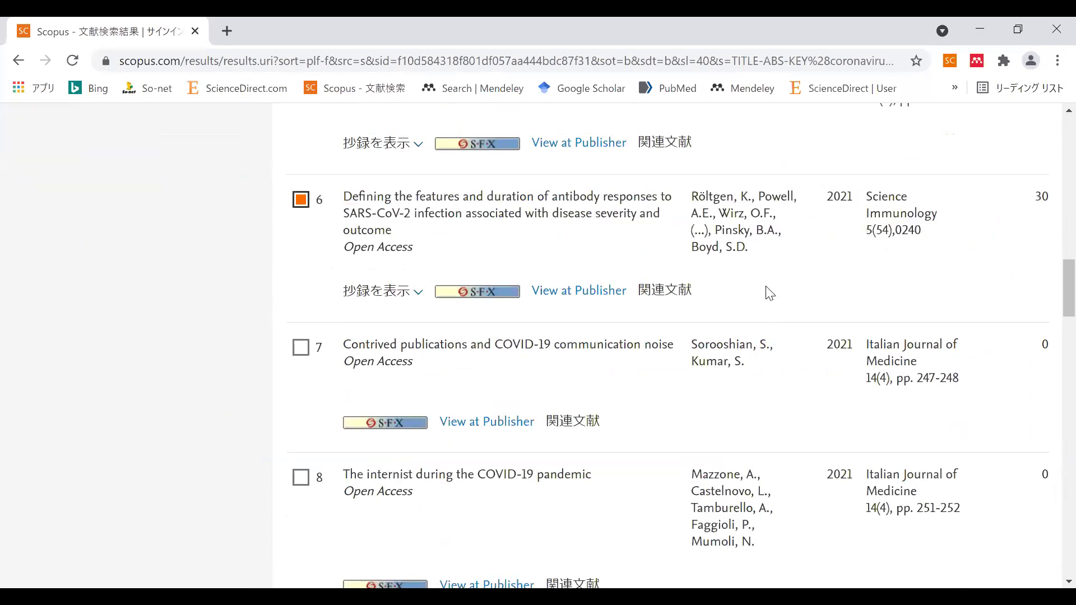
Mark result 8, "The internist during the COVID-19 pandemic", in addition to result 6.
{"action": "scroll", "coordinate": [770, 293], "scroll_direction": "down", "scroll_amount": 1}
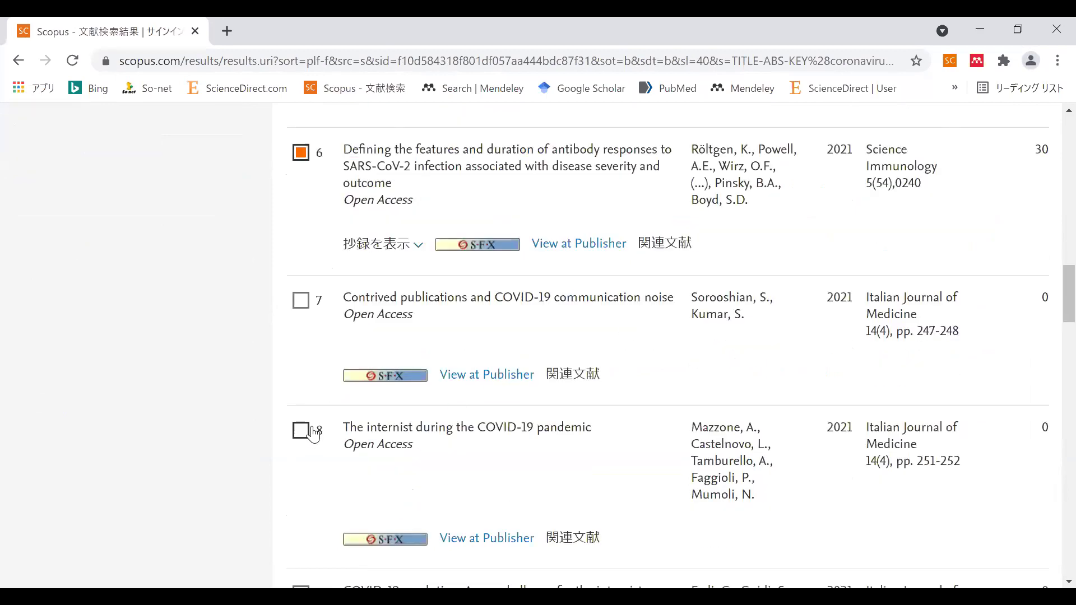
{"action": "scroll", "coordinate": [309, 429], "scroll_direction": "down", "scroll_amount": 2}
{"action": "scroll", "coordinate": [302, 359], "scroll_direction": "up", "scroll_amount": 1}
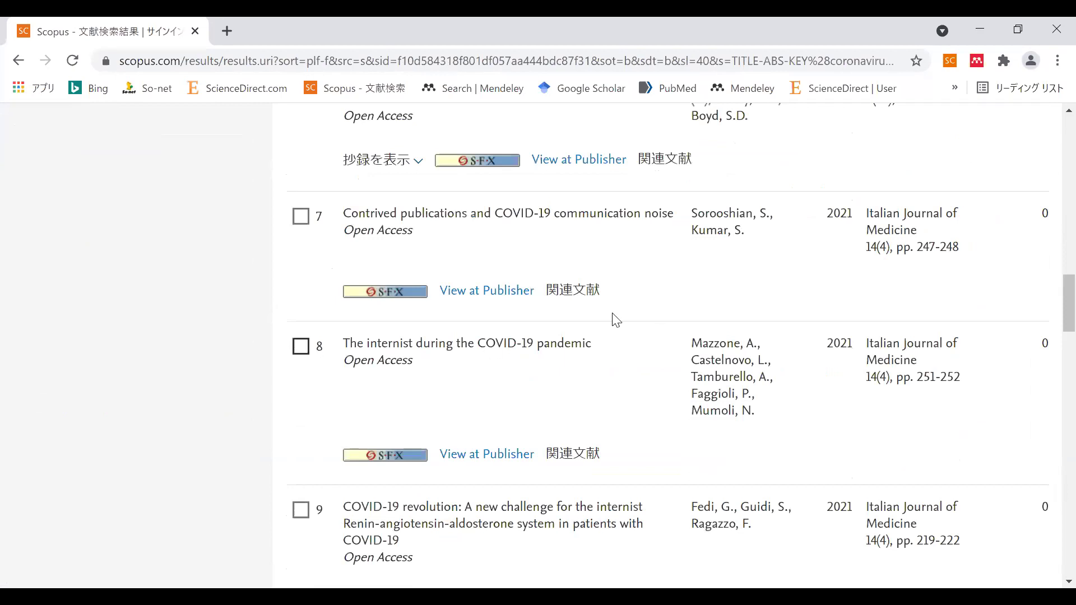
{"action": "double_click", "coordinate": [319, 347]}
Export the two marked documents to Mendeley by changing the export method from RefWorks to Mendeley.
{"action": "scroll", "coordinate": [561, 262], "scroll_direction": "up", "scroll_amount": 3}
{"action": "scroll", "coordinate": [453, 245], "scroll_direction": "up", "scroll_amount": 7}
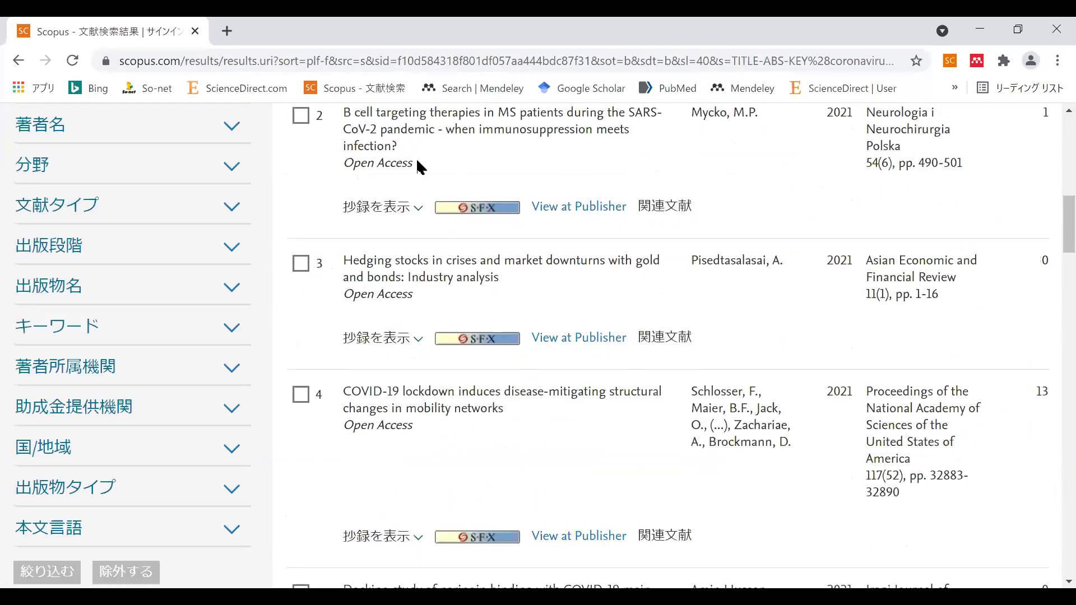
{"action": "scroll", "coordinate": [417, 161], "scroll_direction": "up", "scroll_amount": 5}
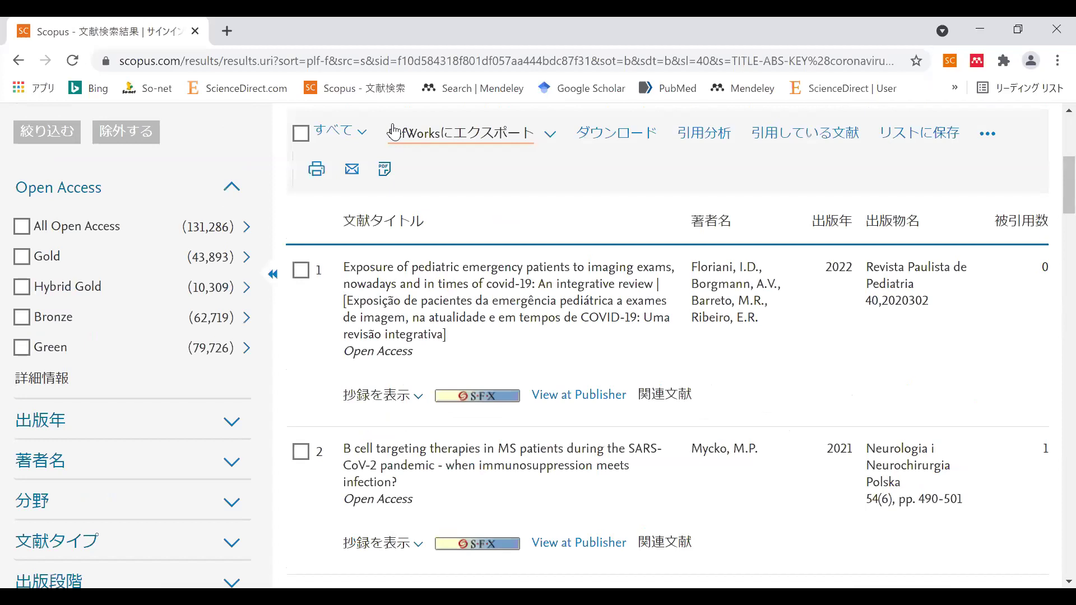
{"action": "left_click", "coordinate": [550, 139]}
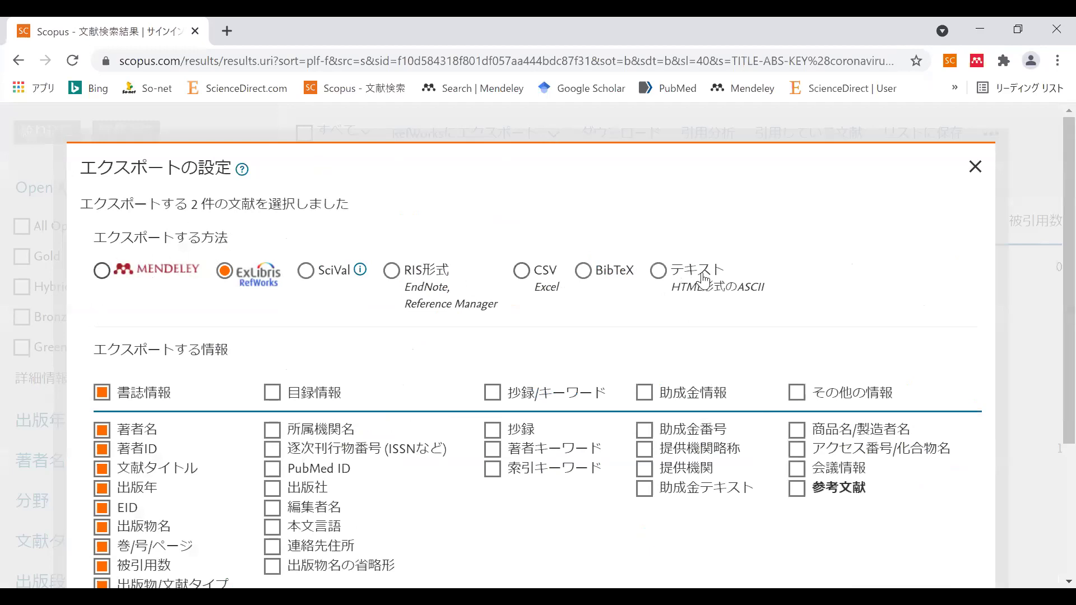
{"action": "left_click", "coordinate": [102, 272]}
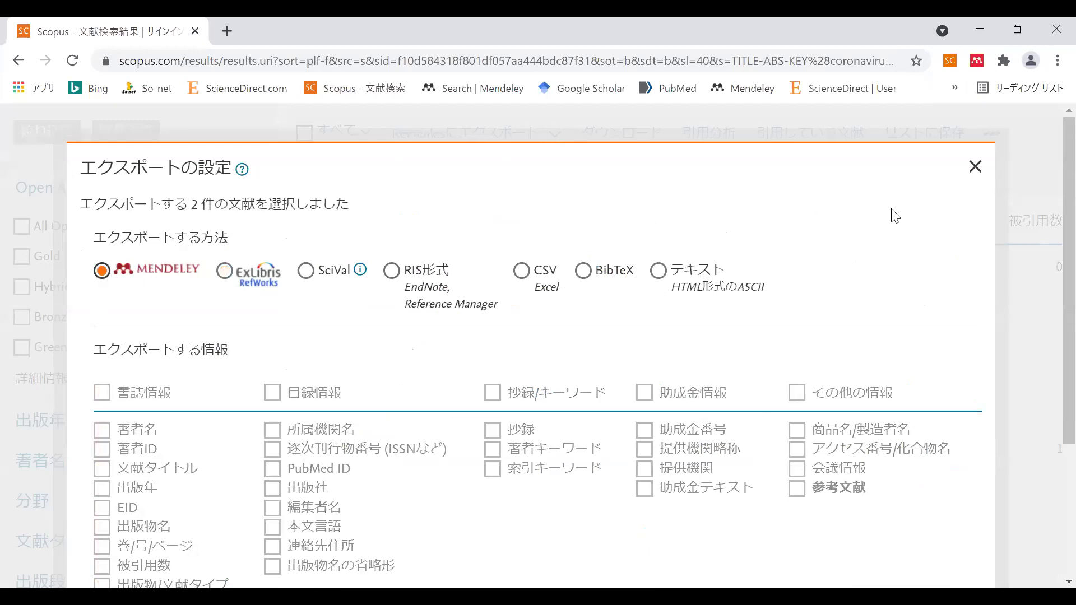
{"action": "scroll", "coordinate": [899, 219], "scroll_direction": "down", "scroll_amount": 2}
{"action": "scroll", "coordinate": [948, 538], "scroll_direction": "down", "scroll_amount": 2}
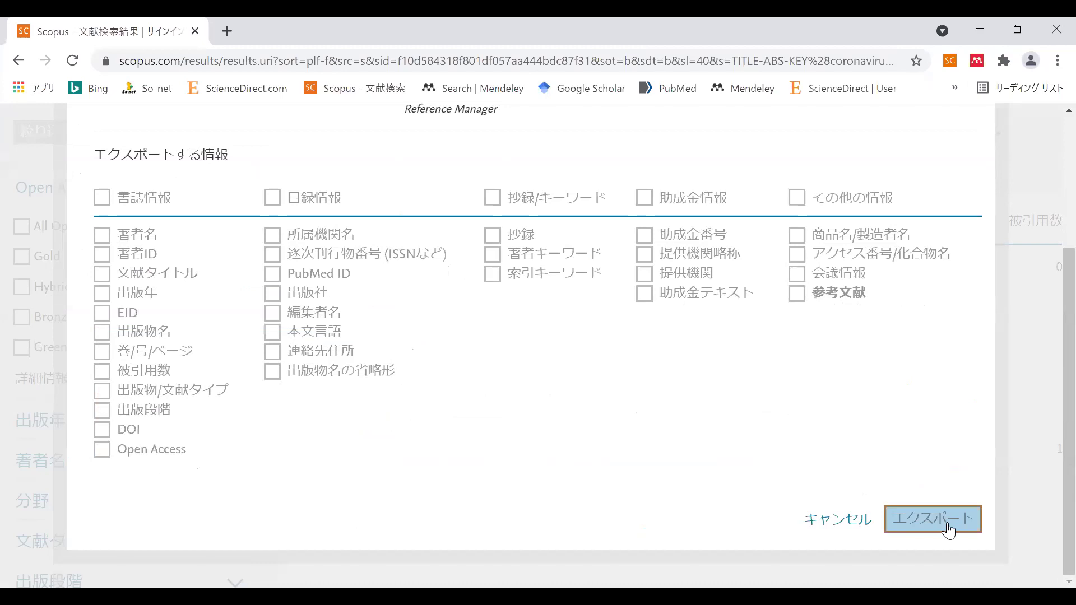
{"action": "left_click", "coordinate": [948, 530]}
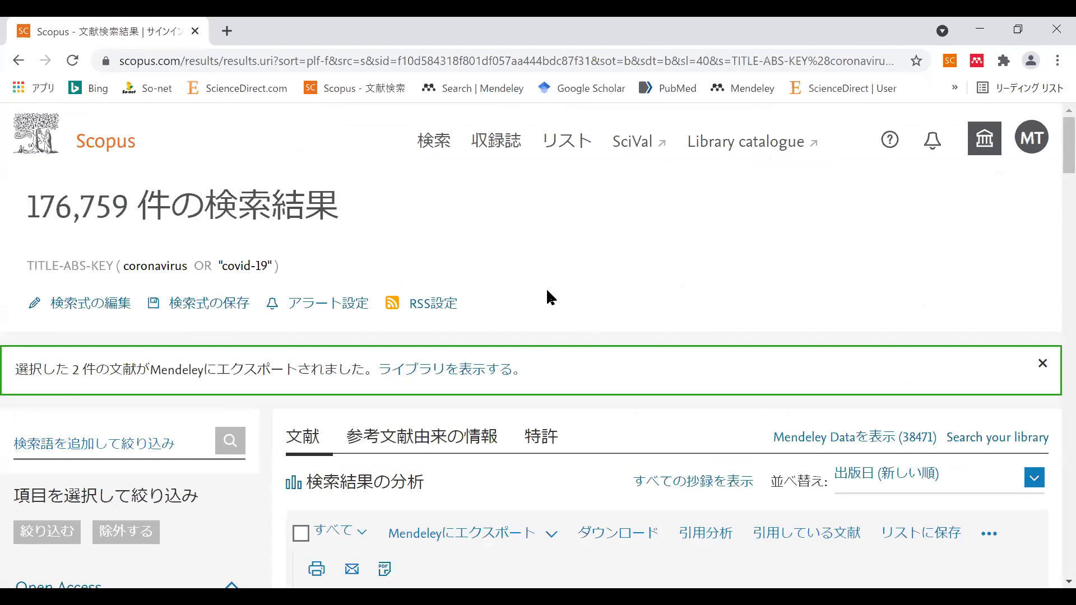
Download the full-text PDFs of the two marked documents and close the download dialog.
{"action": "scroll", "coordinate": [545, 287], "scroll_direction": "down", "scroll_amount": 1}
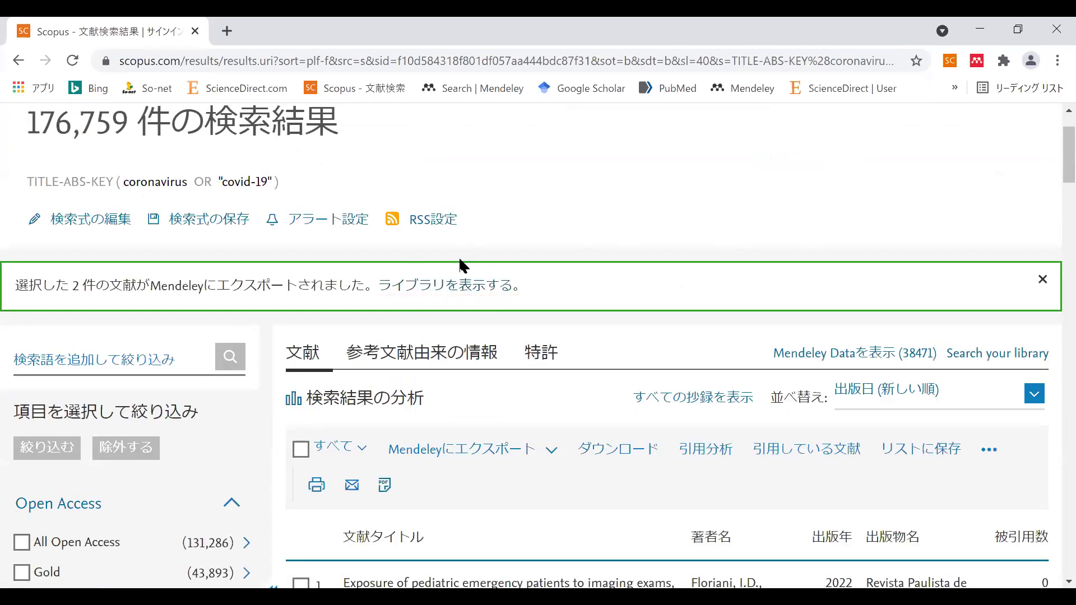
{"action": "scroll", "coordinate": [611, 195], "scroll_direction": "down", "scroll_amount": 1}
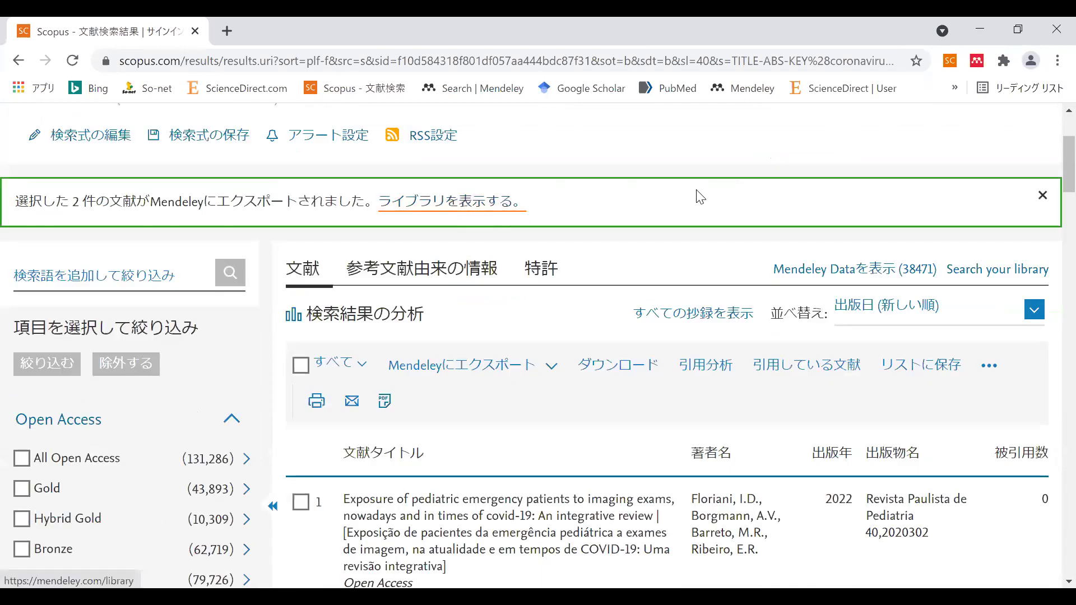
{"action": "scroll", "coordinate": [578, 197], "scroll_direction": "down", "scroll_amount": 1}
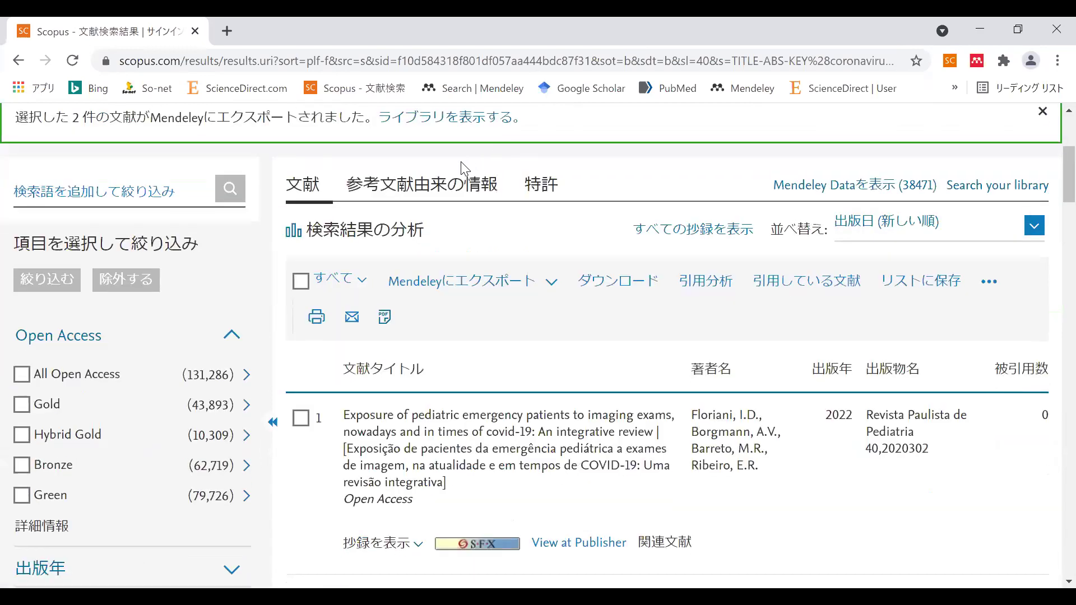
{"action": "scroll", "coordinate": [322, 348], "scroll_direction": "down", "scroll_amount": 1}
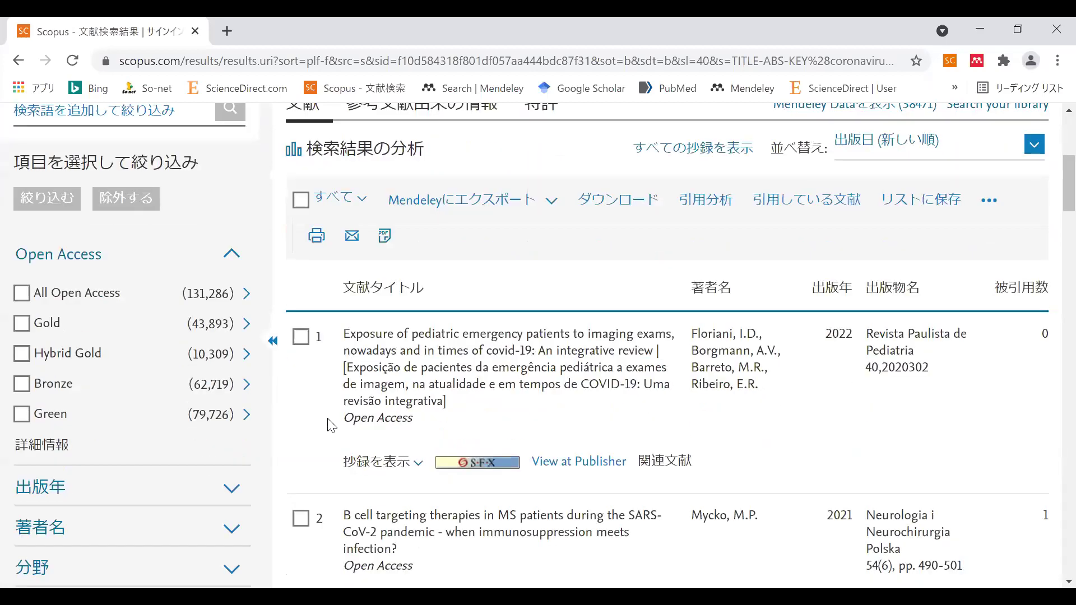
{"action": "scroll", "coordinate": [306, 480], "scroll_direction": "down", "scroll_amount": 7}
{"action": "scroll", "coordinate": [312, 236], "scroll_direction": "up", "scroll_amount": 2}
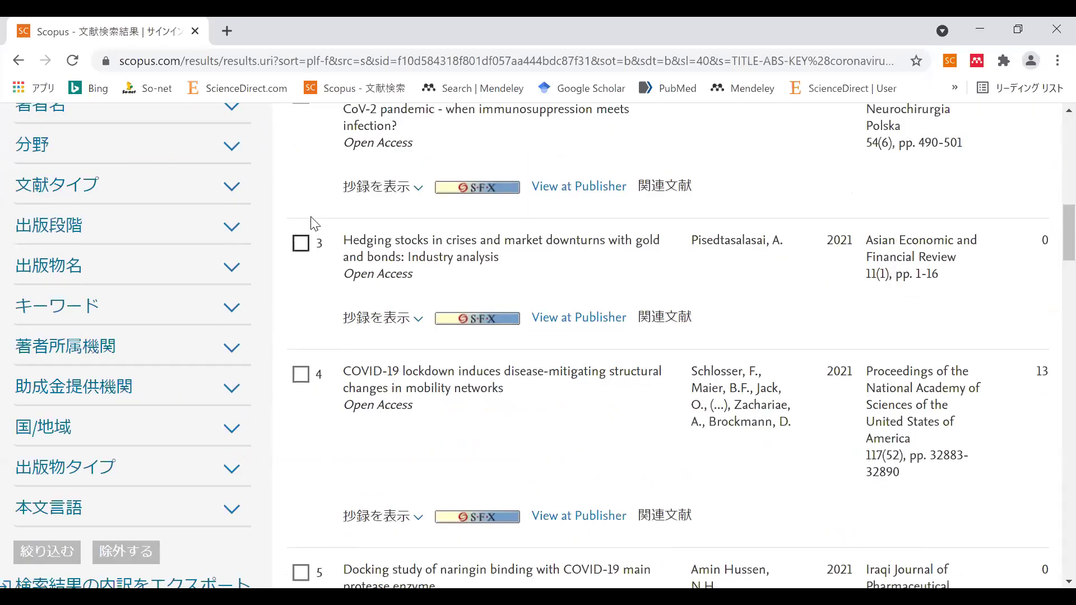
{"action": "scroll", "coordinate": [616, 211], "scroll_direction": "up", "scroll_amount": 7}
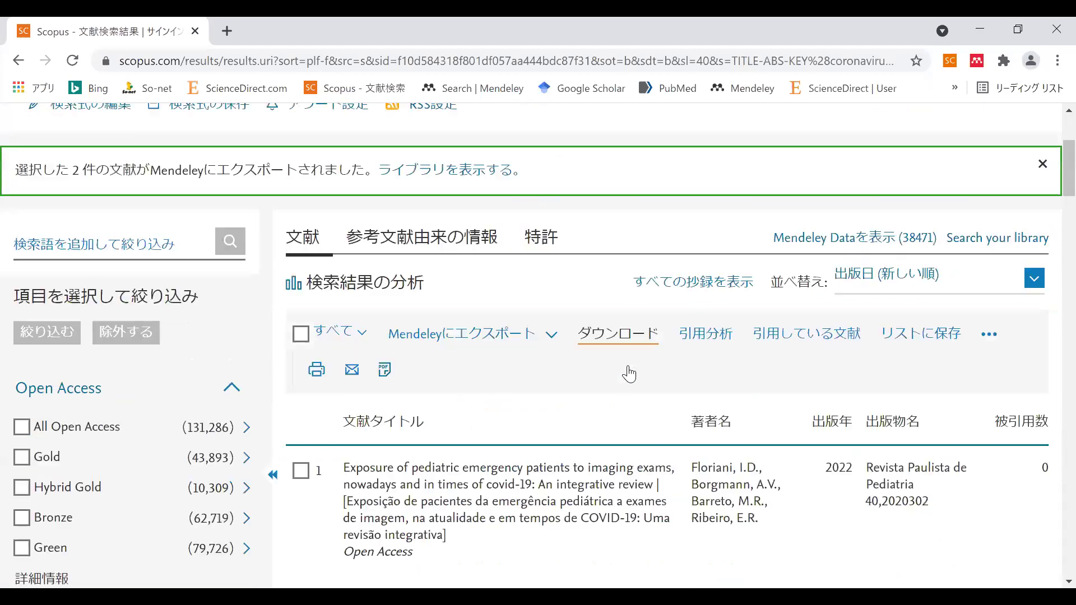
{"action": "scroll", "coordinate": [629, 374], "scroll_direction": "up", "scroll_amount": 1}
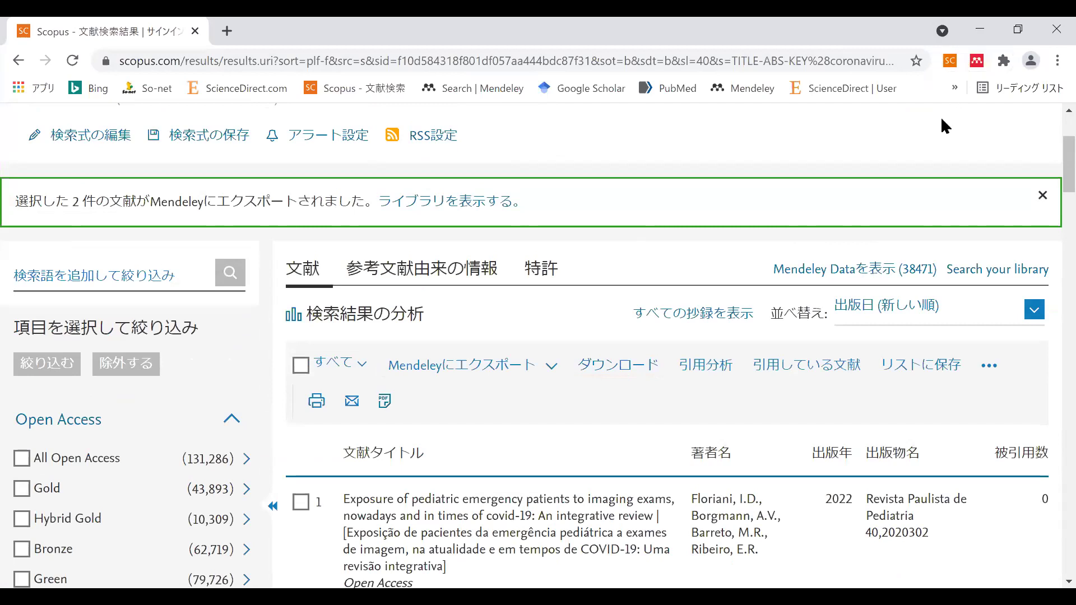
{"action": "left_click", "coordinate": [621, 369]}
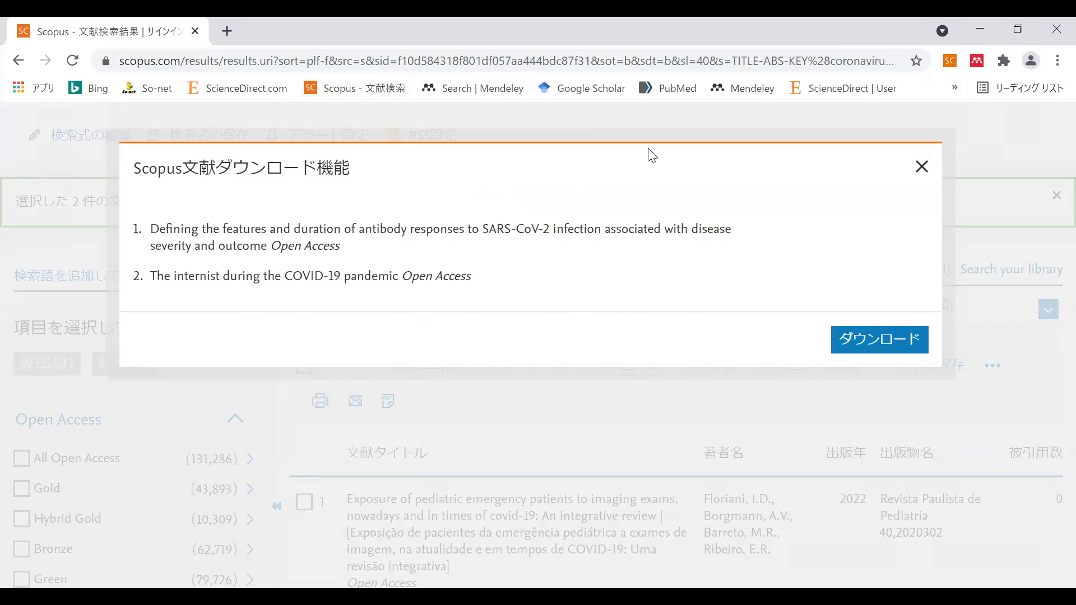
{"action": "left_click", "coordinate": [871, 351]}
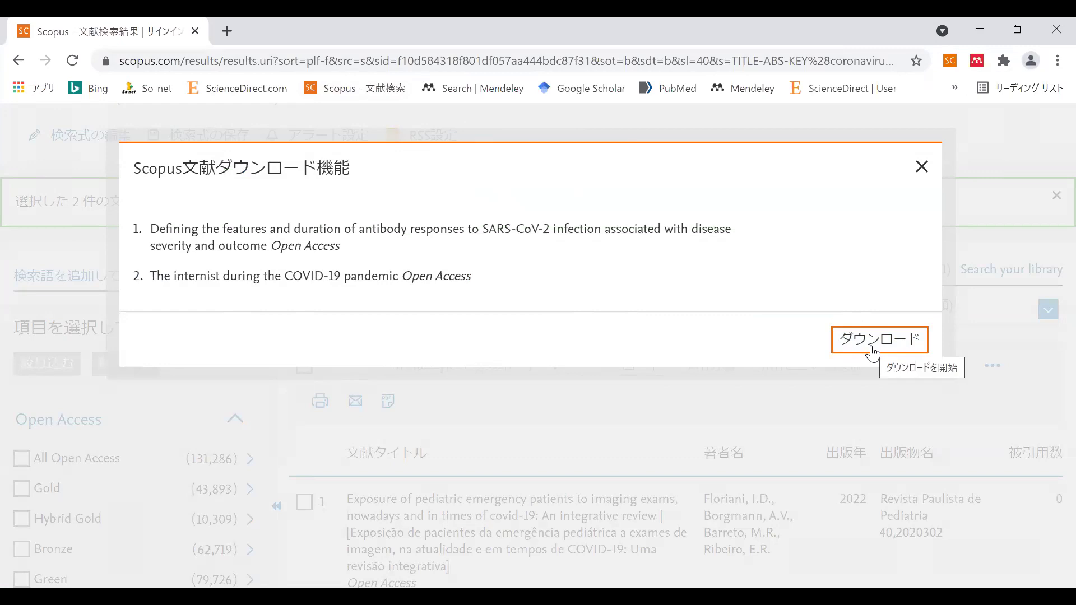
{"action": "left_click", "coordinate": [871, 348]}
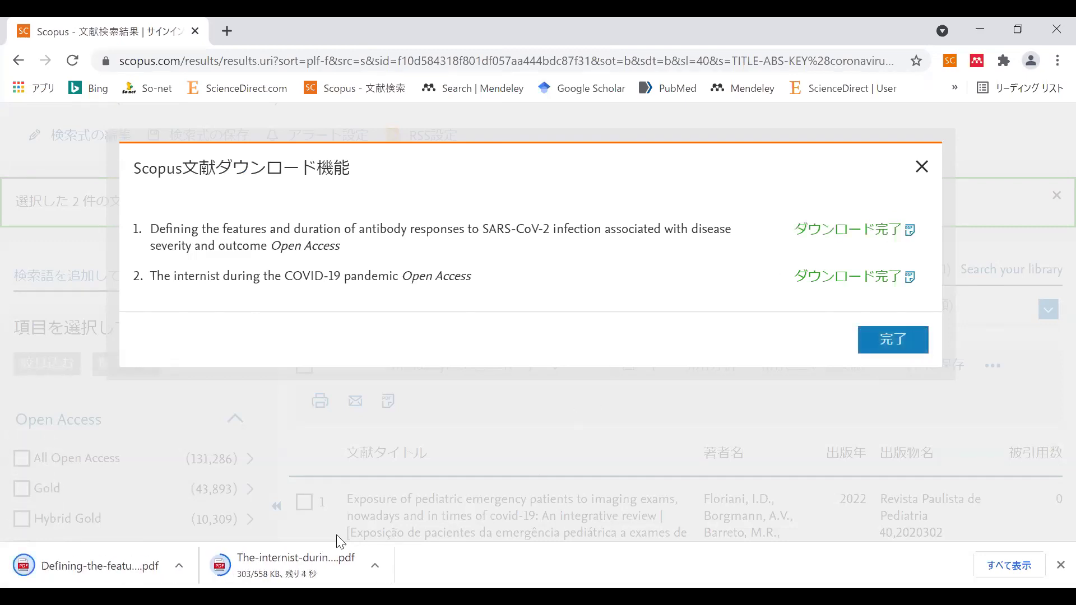
{"action": "left_click", "coordinate": [923, 168]}
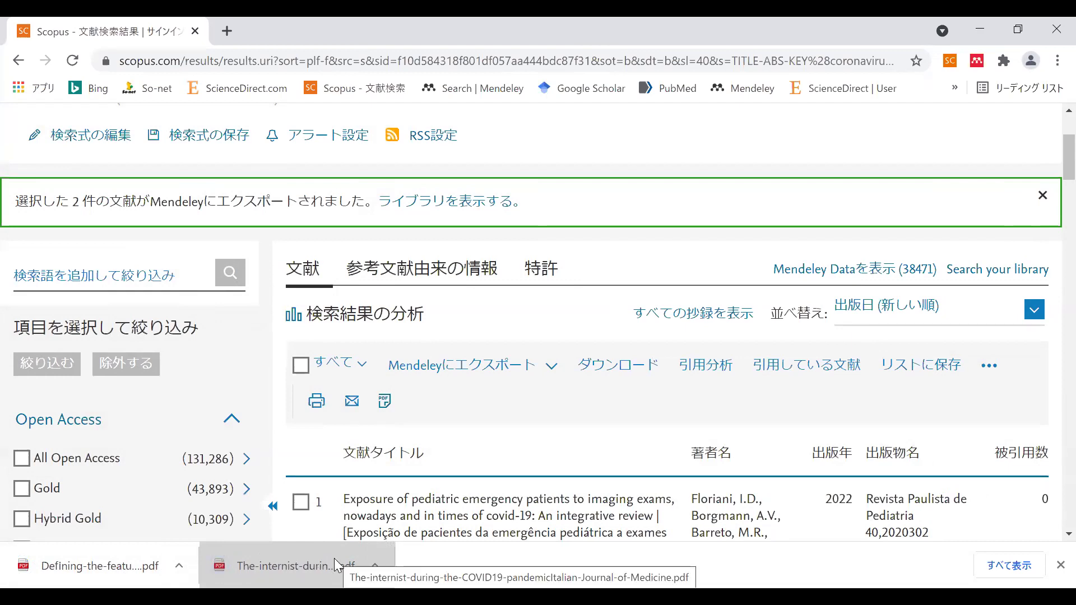
Open the downloaded PDF "The internist during the COVID-19 pandemic", look through its pages and close it again.
{"action": "left_click", "coordinate": [358, 558]}
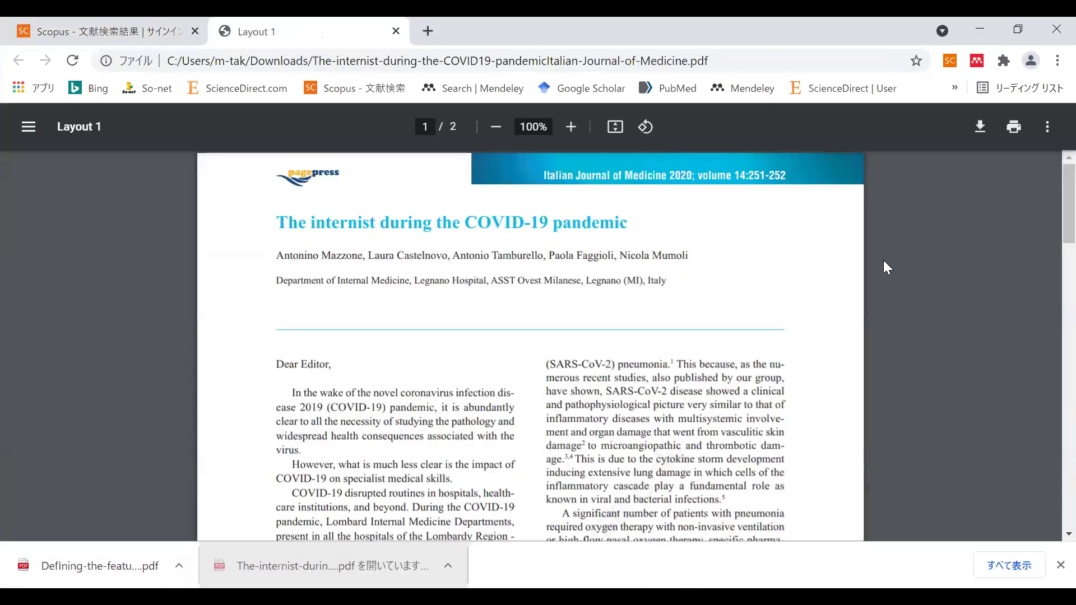
{"action": "scroll", "coordinate": [849, 302], "scroll_direction": "down", "scroll_amount": 3}
{"action": "scroll", "coordinate": [828, 335], "scroll_direction": "down", "scroll_amount": 6}
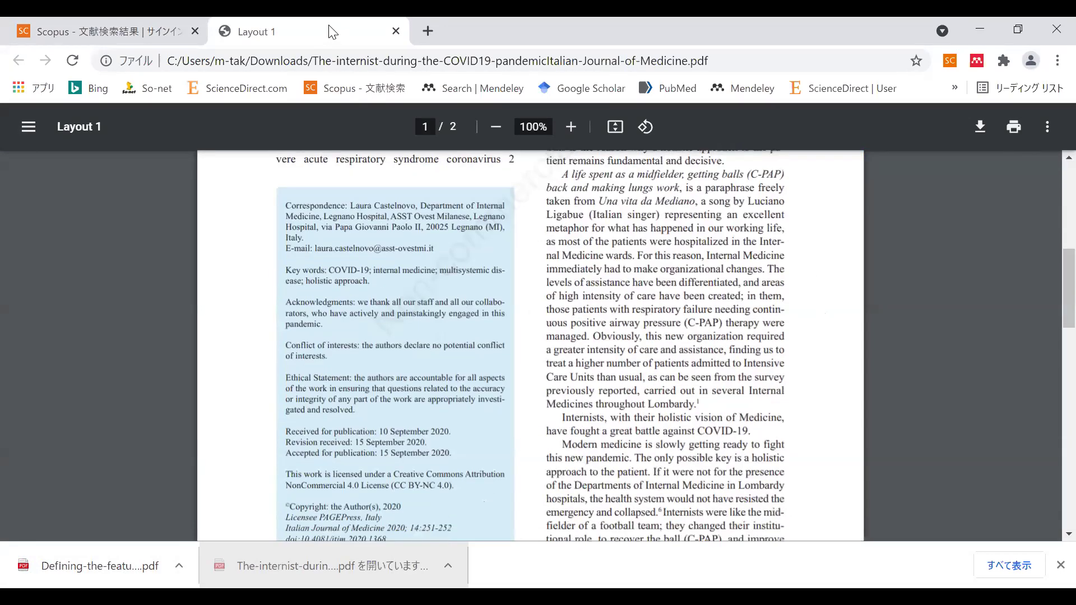
{"action": "scroll", "coordinate": [530, 336], "scroll_direction": "down", "scroll_amount": 6}
{"action": "key", "text": "Home"}
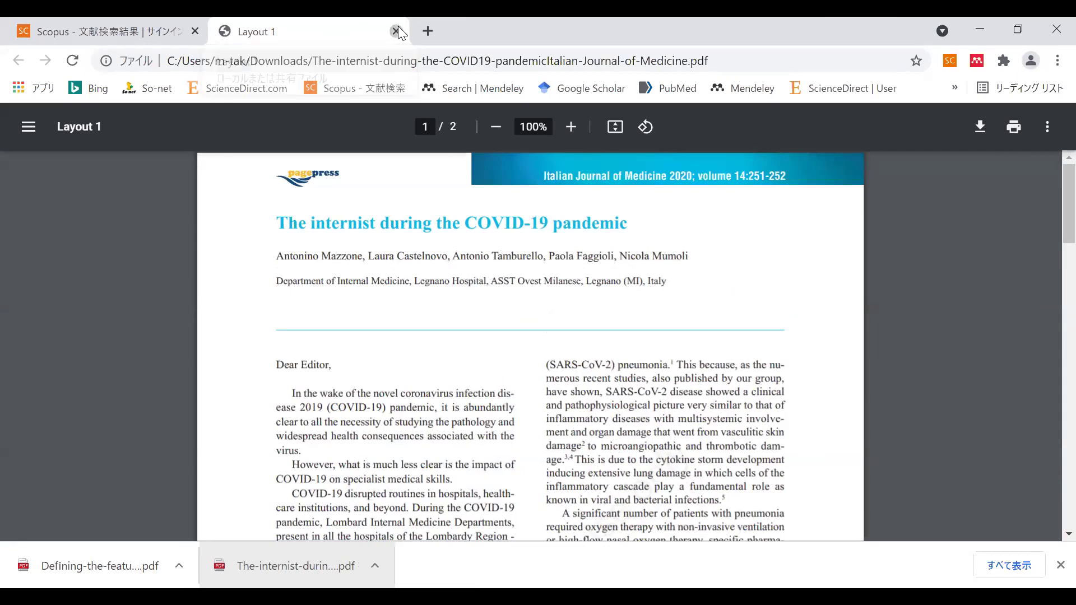
{"action": "key", "text": "ctrl+w"}
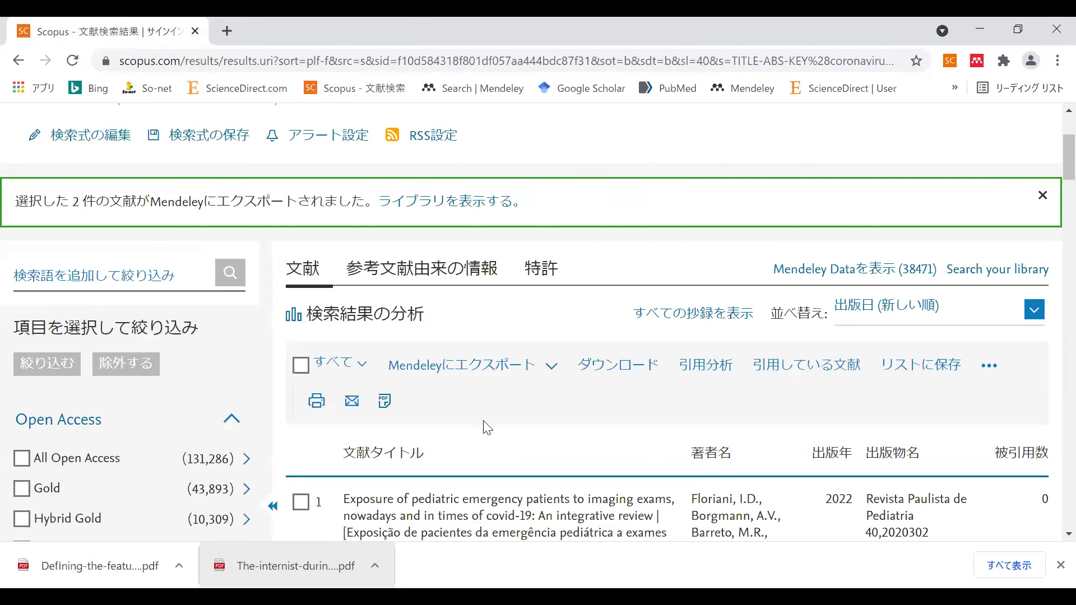
{"action": "scroll", "coordinate": [635, 326], "scroll_direction": "down", "scroll_amount": 3}
{"action": "scroll", "coordinate": [636, 326], "scroll_direction": "down", "scroll_amount": 3}
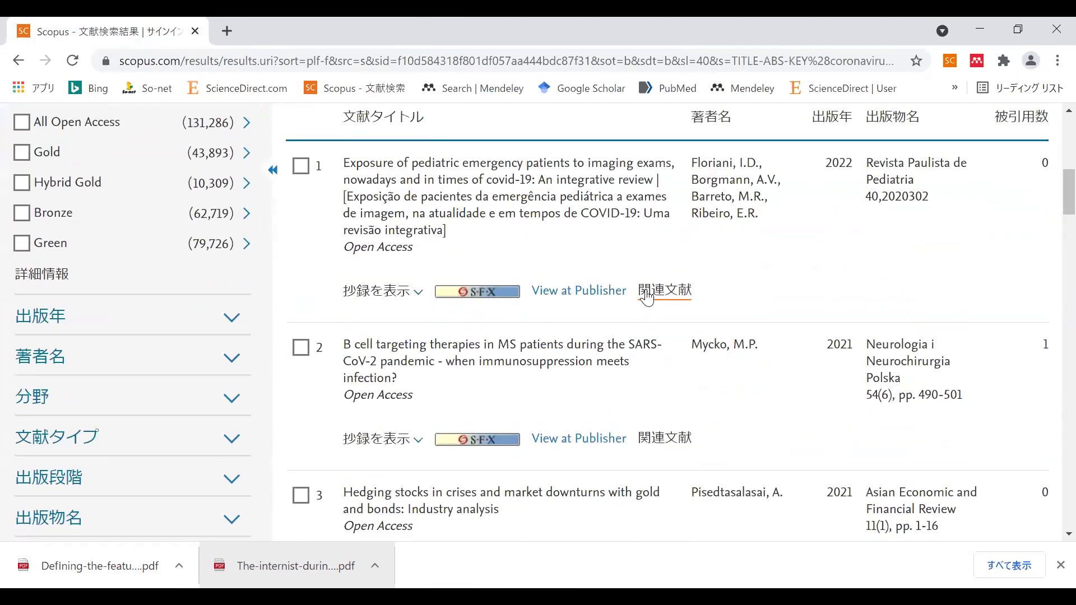
{"action": "scroll", "coordinate": [642, 305], "scroll_direction": "down", "scroll_amount": 2}
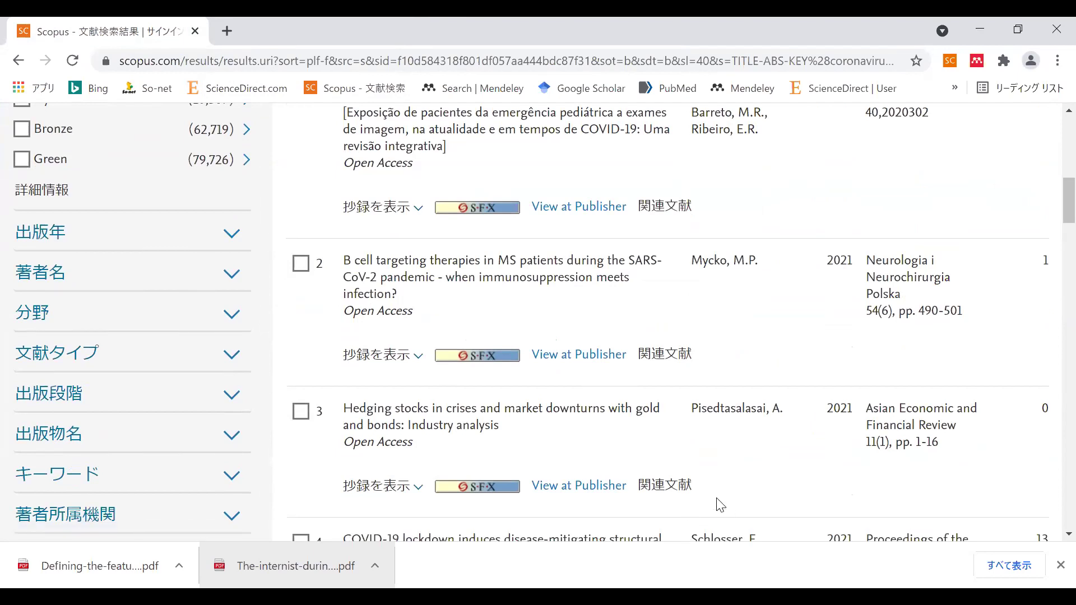
{"action": "scroll", "coordinate": [709, 516], "scroll_direction": "down", "scroll_amount": 1}
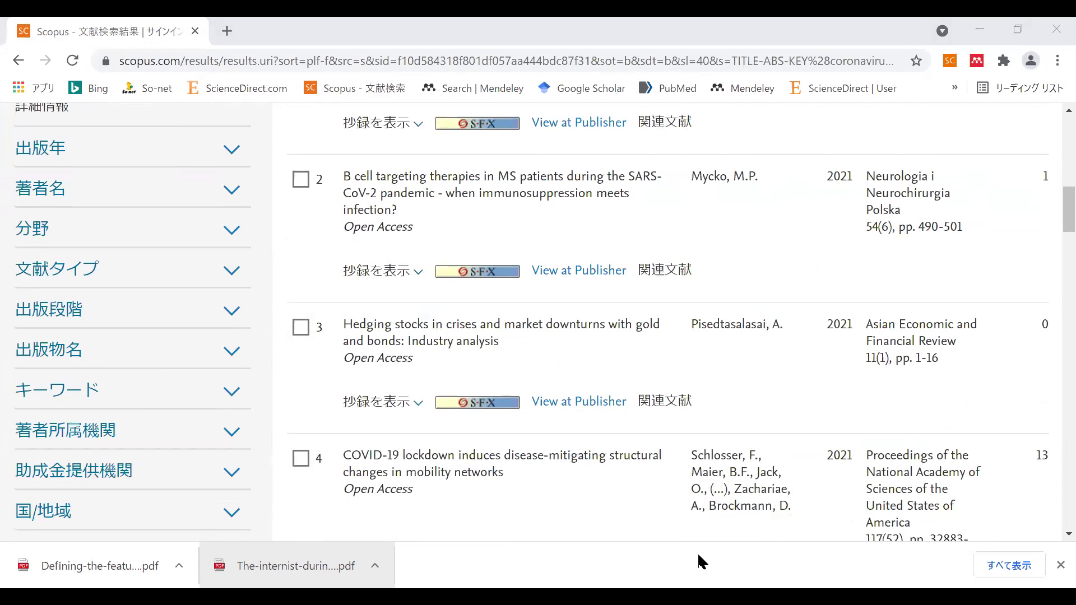
{"action": "key", "text": "alt+Tab"}
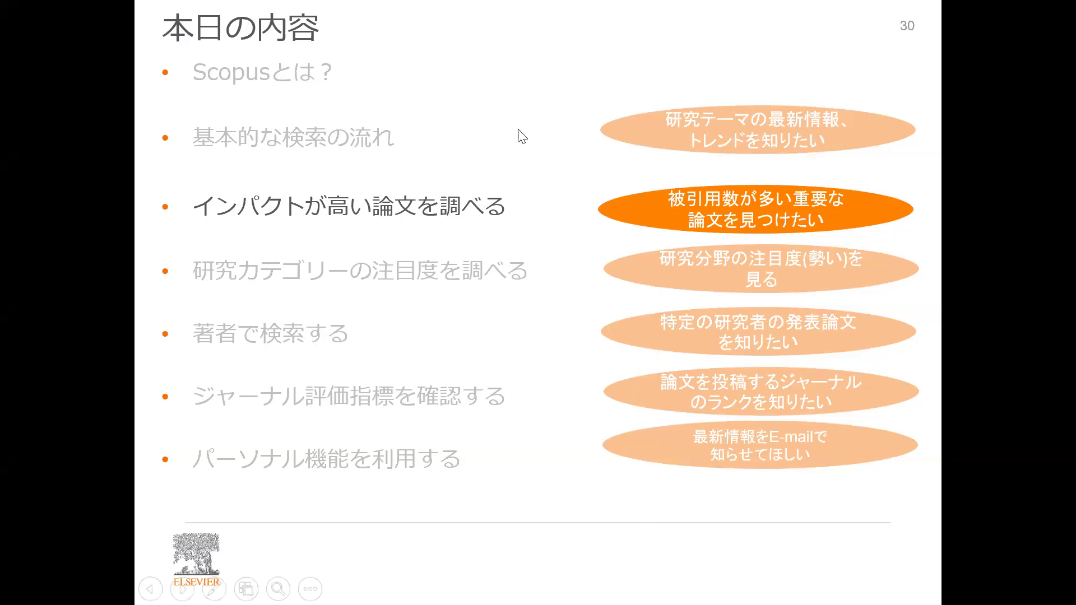
{"action": "left_click", "coordinate": [829, 50]}
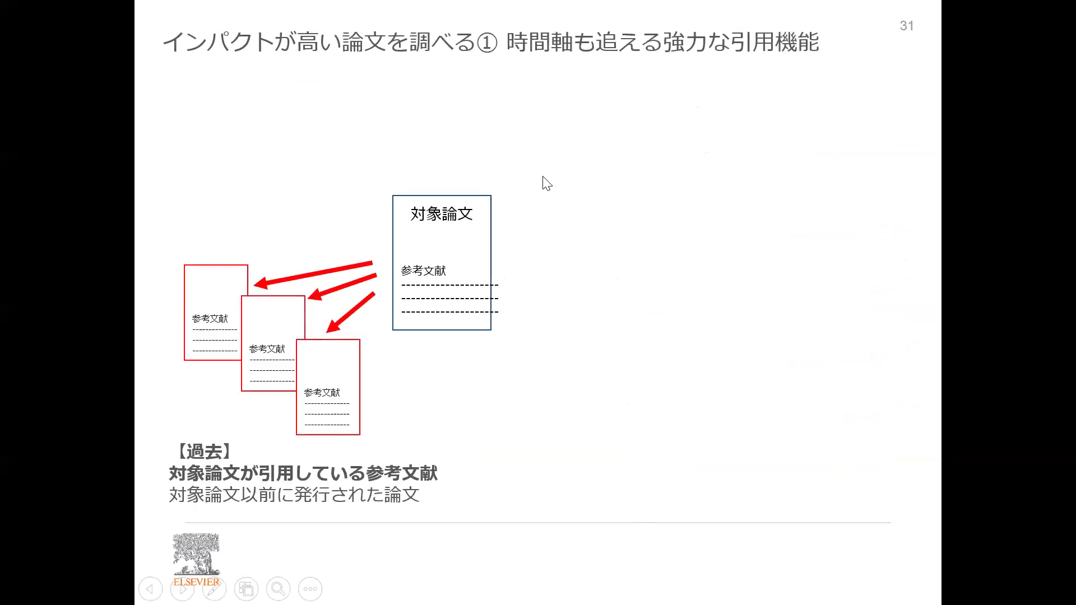
{"action": "left_click", "coordinate": [510, 240]}
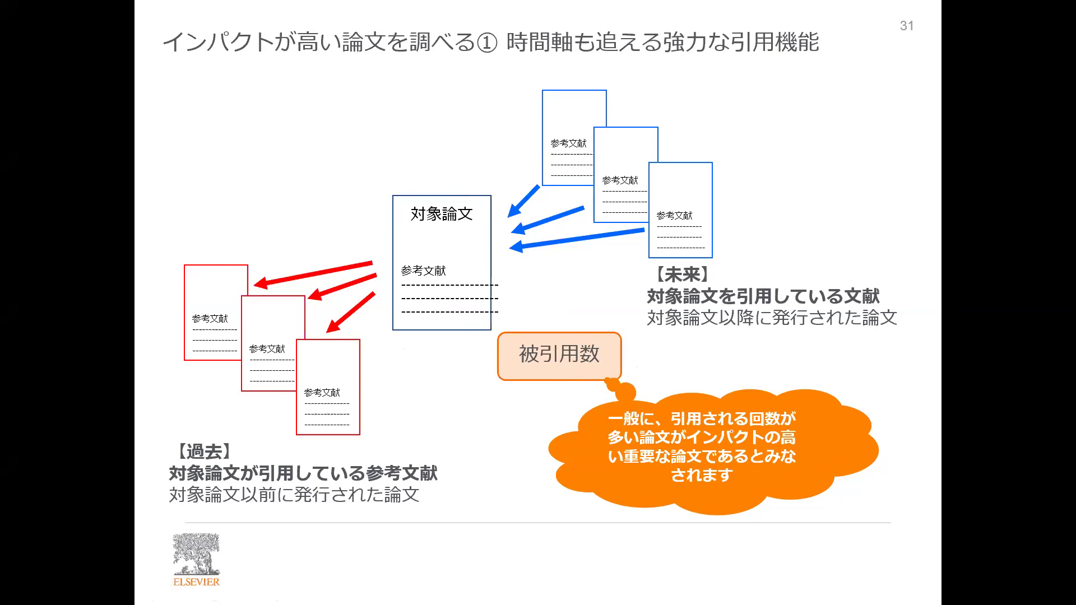
{"action": "left_click", "coordinate": [754, 77]}
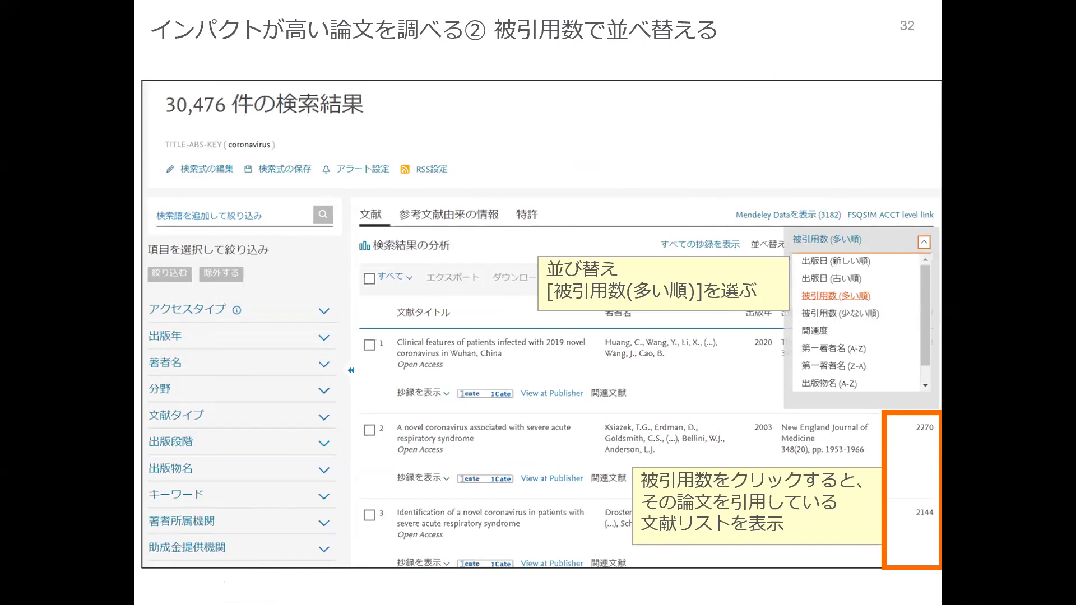
{"action": "key", "text": "Right"}
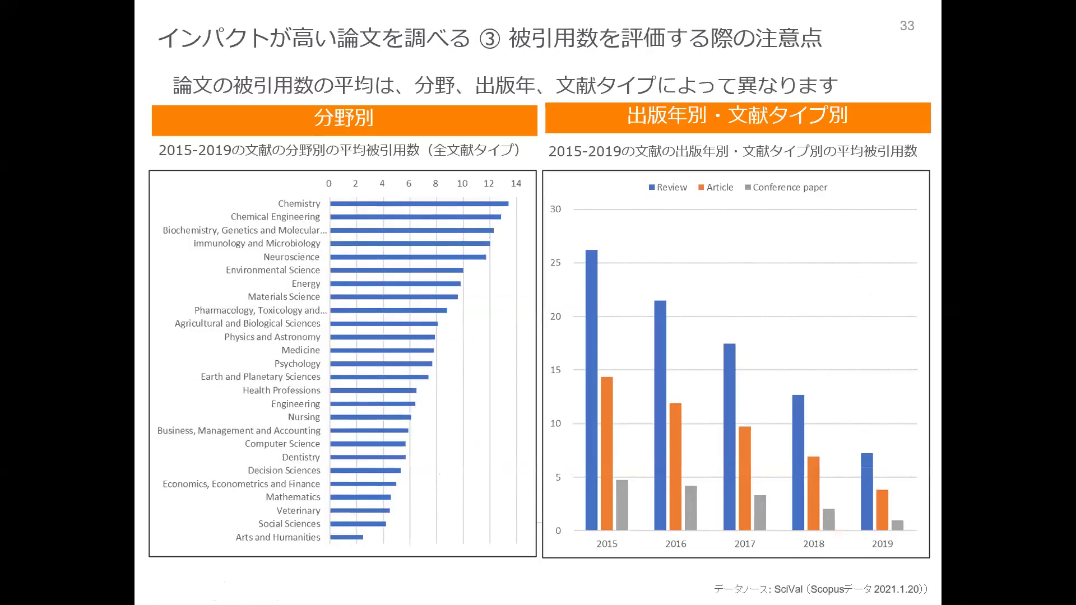
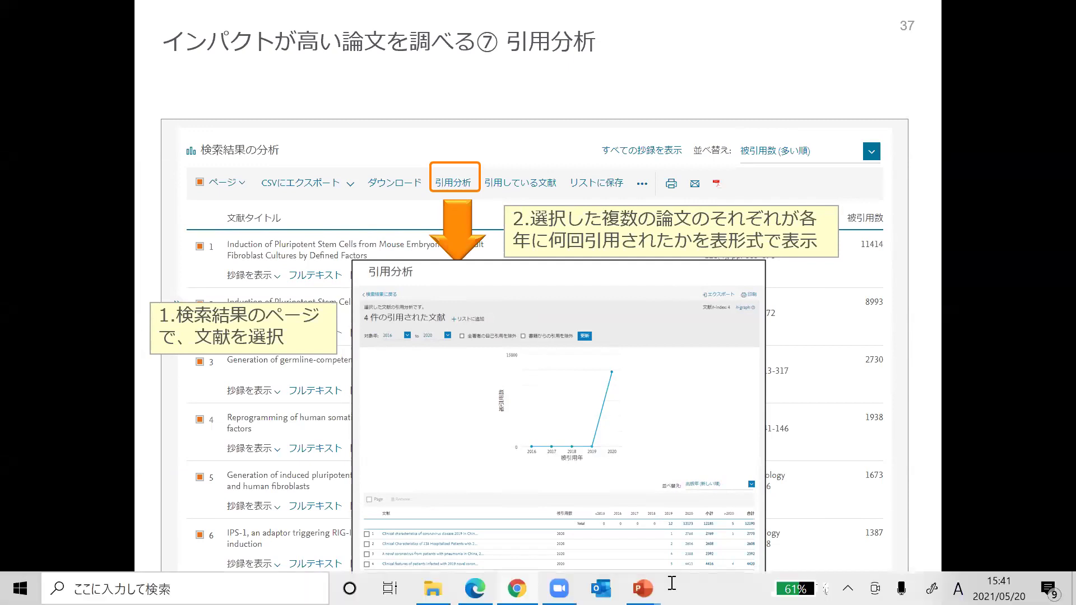
Switch to the Scopus results in Chrome and sort them by citation count, highest first (被引用数 (多い順)).
{"action": "key", "text": "alt+Tab"}
{"action": "scroll", "coordinate": [664, 359], "scroll_direction": "up", "scroll_amount": 3}
{"action": "scroll", "coordinate": [530, 331], "scroll_direction": "up", "scroll_amount": 8}
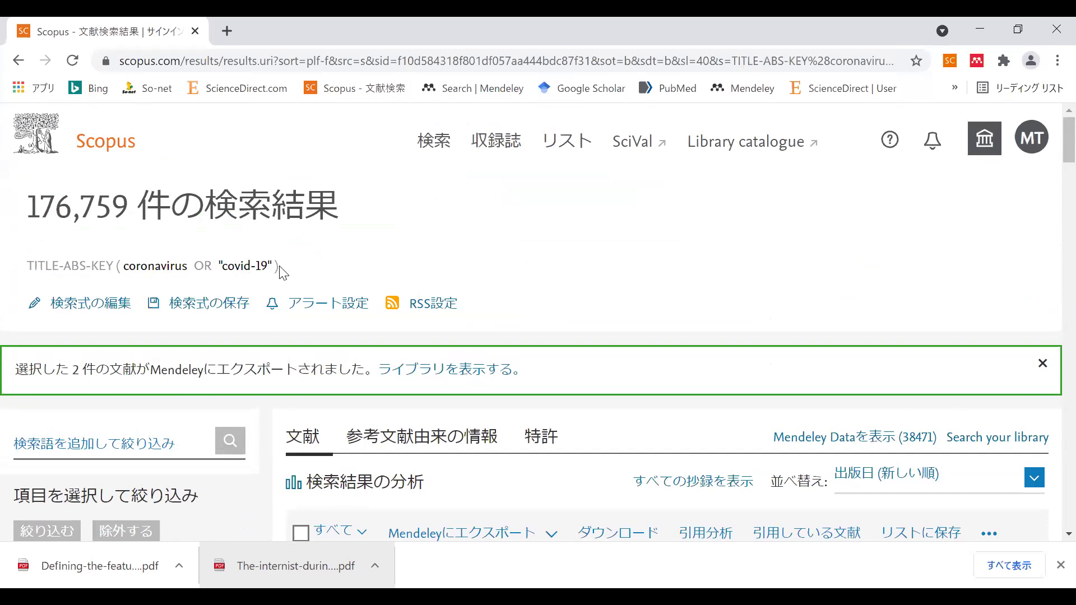
{"action": "scroll", "coordinate": [883, 285], "scroll_direction": "down", "scroll_amount": 5}
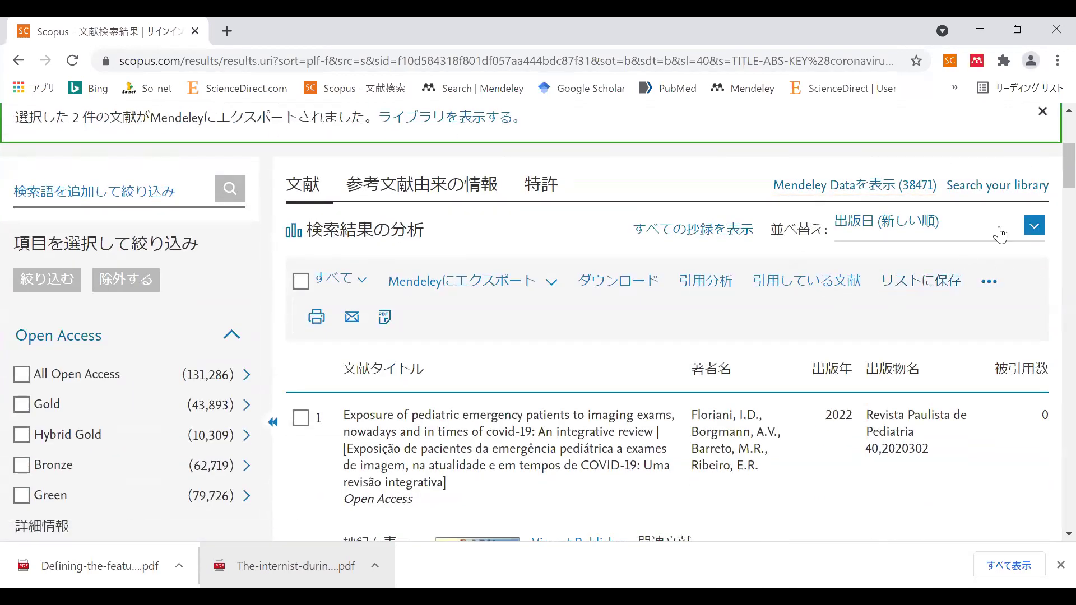
{"action": "left_click", "coordinate": [1034, 227]}
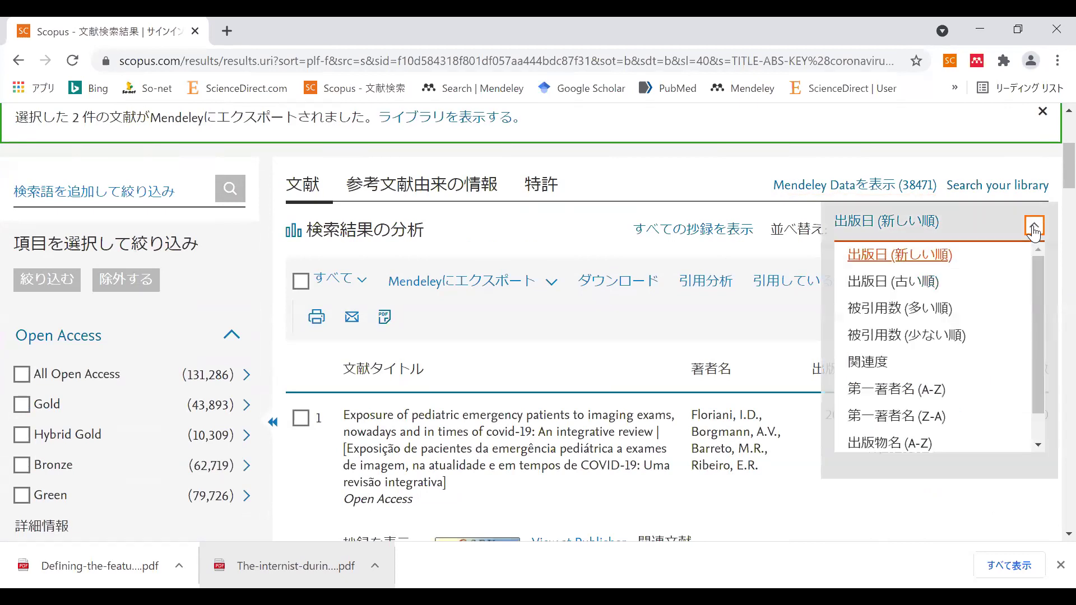
{"action": "left_click", "coordinate": [892, 316]}
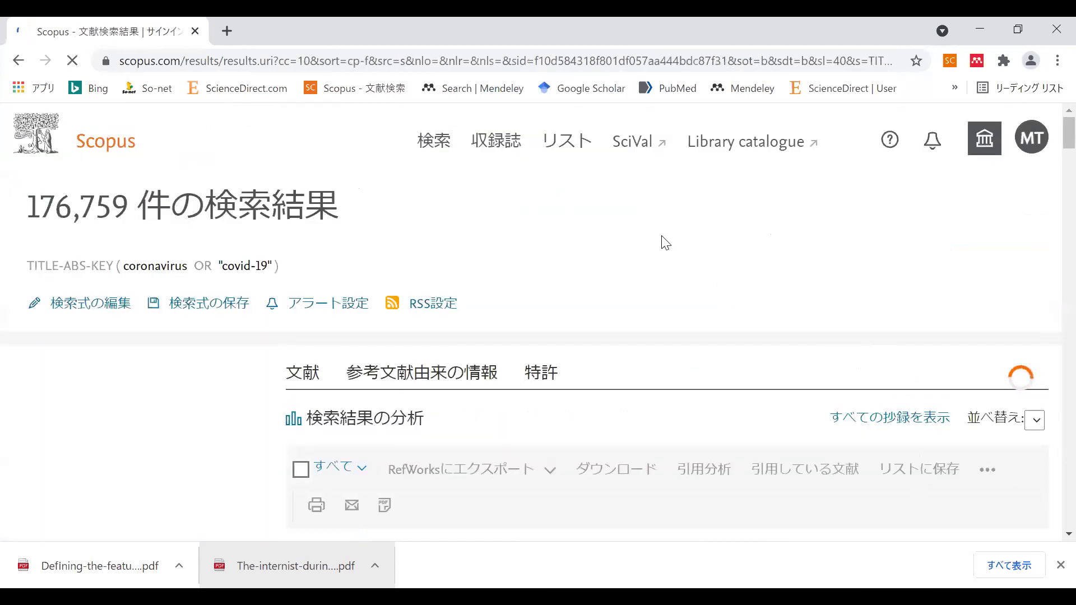
{"action": "scroll", "coordinate": [977, 215], "scroll_direction": "down", "scroll_amount": 3}
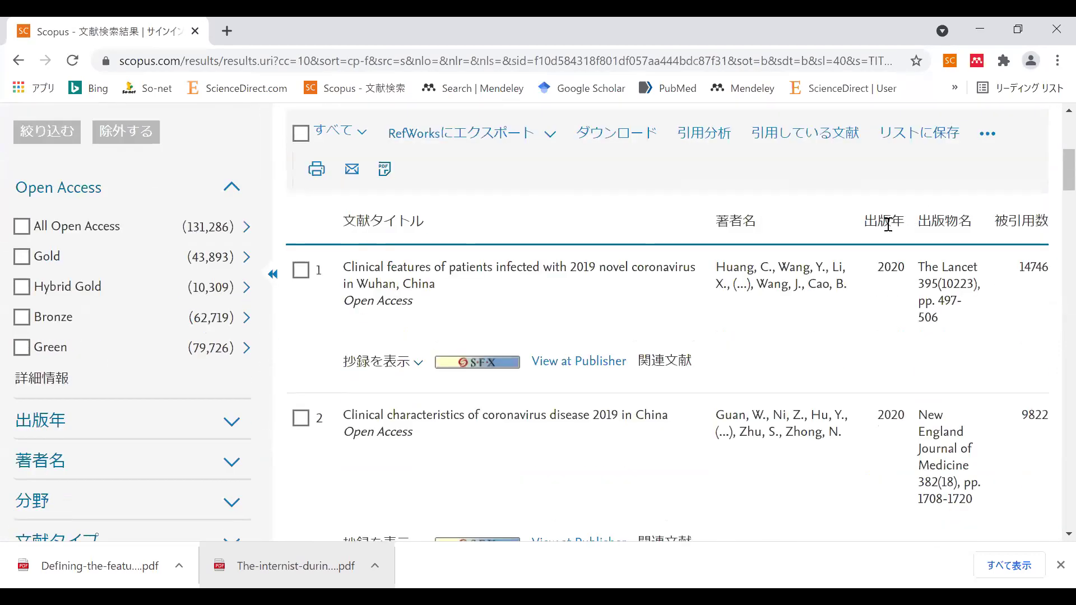
{"action": "scroll", "coordinate": [672, 246], "scroll_direction": "down", "scroll_amount": 1}
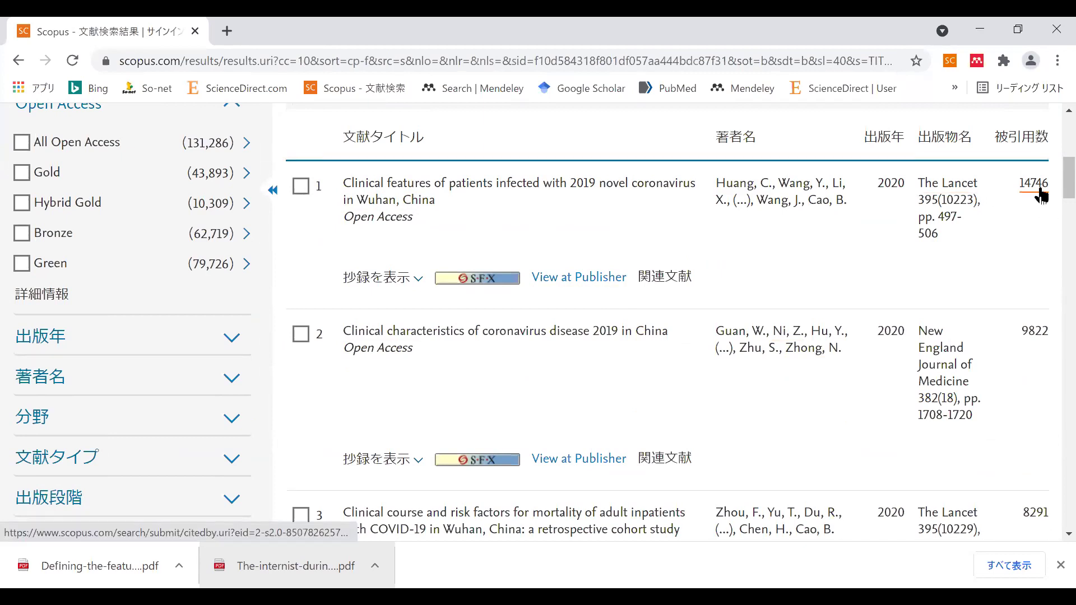
Open the record of result 1, "Clinical features of patients infected with 2019 novel coronavirus in Wuhan, China", and review its abstract and citation metrics.
{"action": "left_click", "coordinate": [415, 183]}
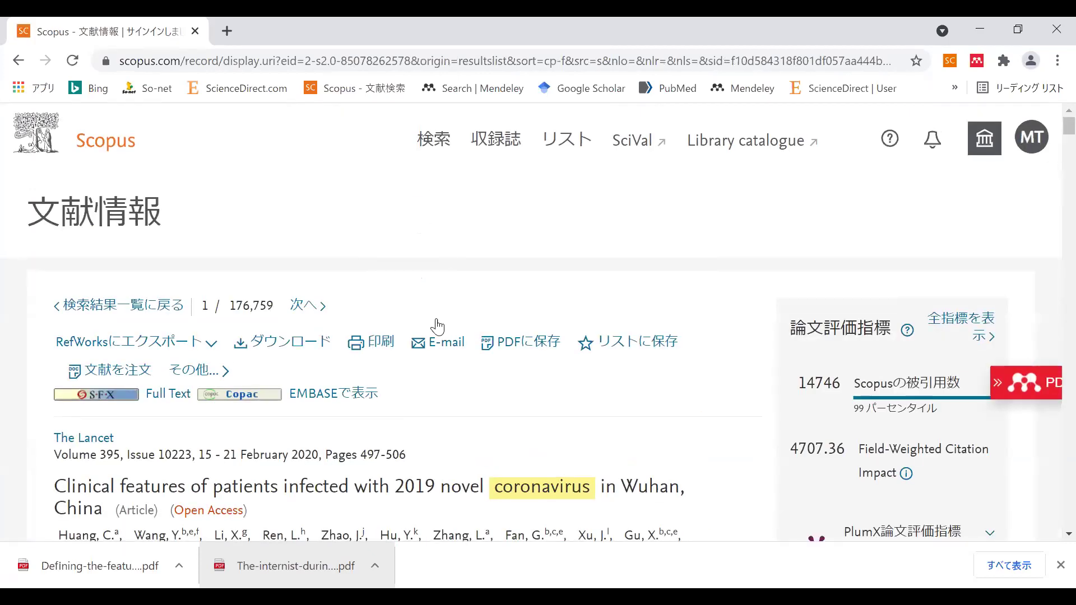
{"action": "scroll", "coordinate": [432, 322], "scroll_direction": "down", "scroll_amount": 4}
{"action": "scroll", "coordinate": [410, 327], "scroll_direction": "down", "scroll_amount": 4}
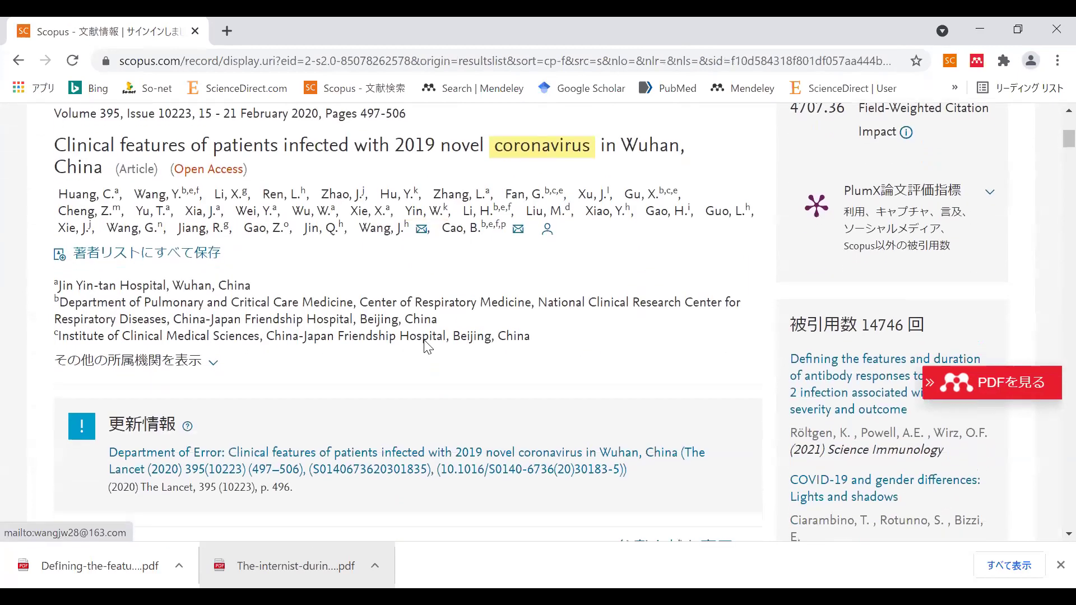
{"action": "scroll", "coordinate": [477, 383], "scroll_direction": "down", "scroll_amount": 4}
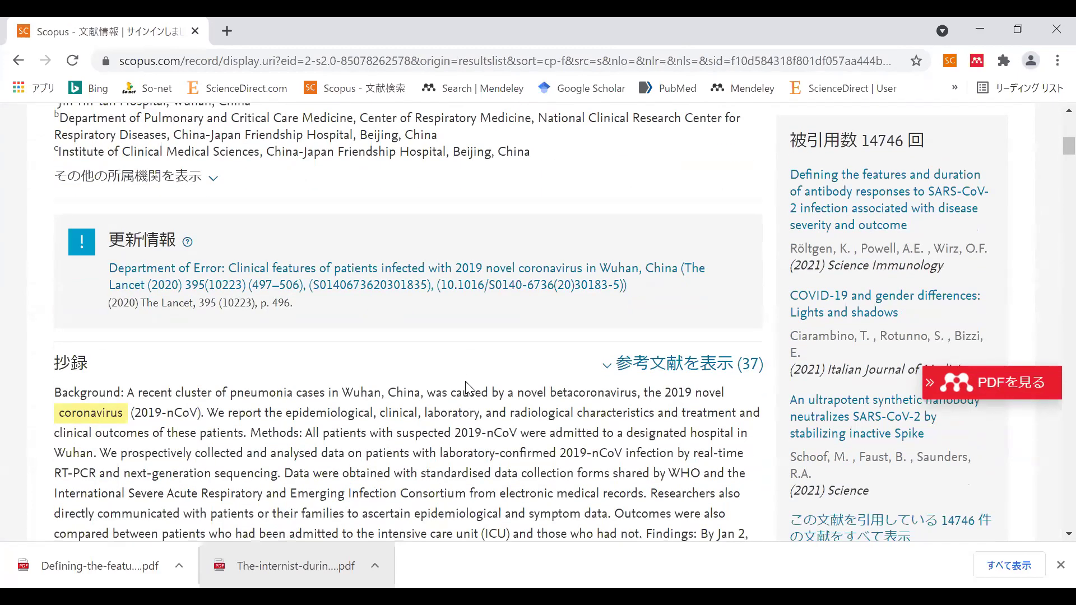
{"action": "scroll", "coordinate": [471, 368], "scroll_direction": "down", "scroll_amount": 10}
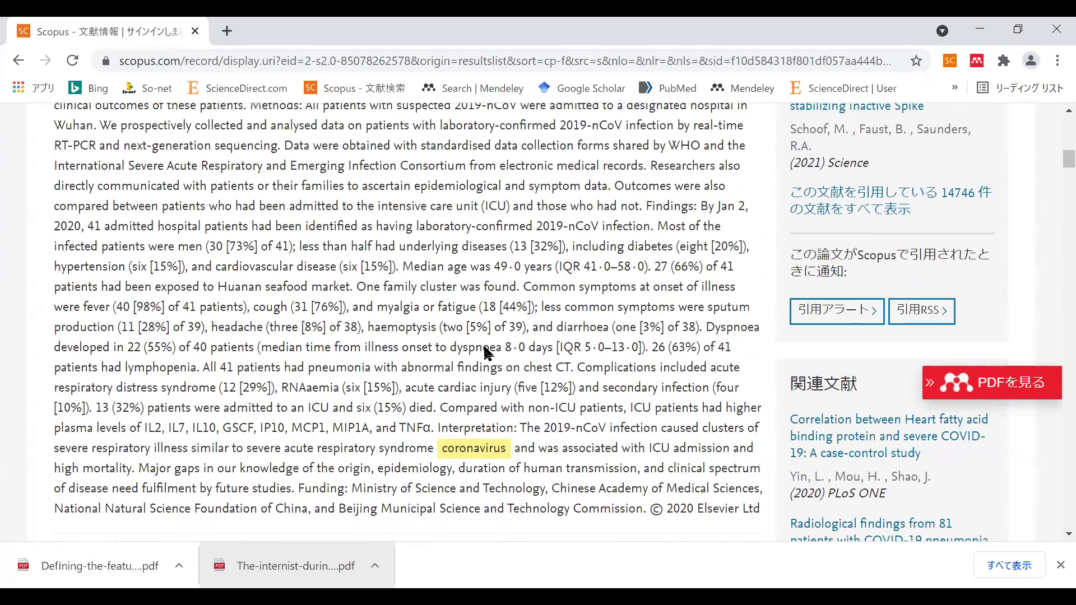
{"action": "scroll", "coordinate": [975, 306], "scroll_direction": "up", "scroll_amount": 15}
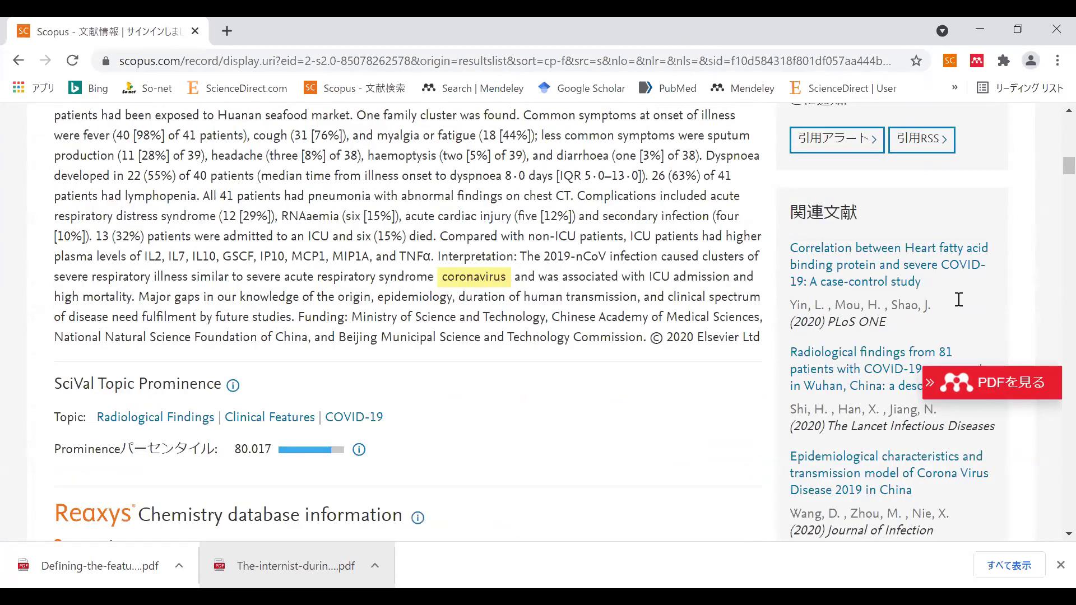
{"action": "scroll", "coordinate": [866, 206], "scroll_direction": "up", "scroll_amount": 10}
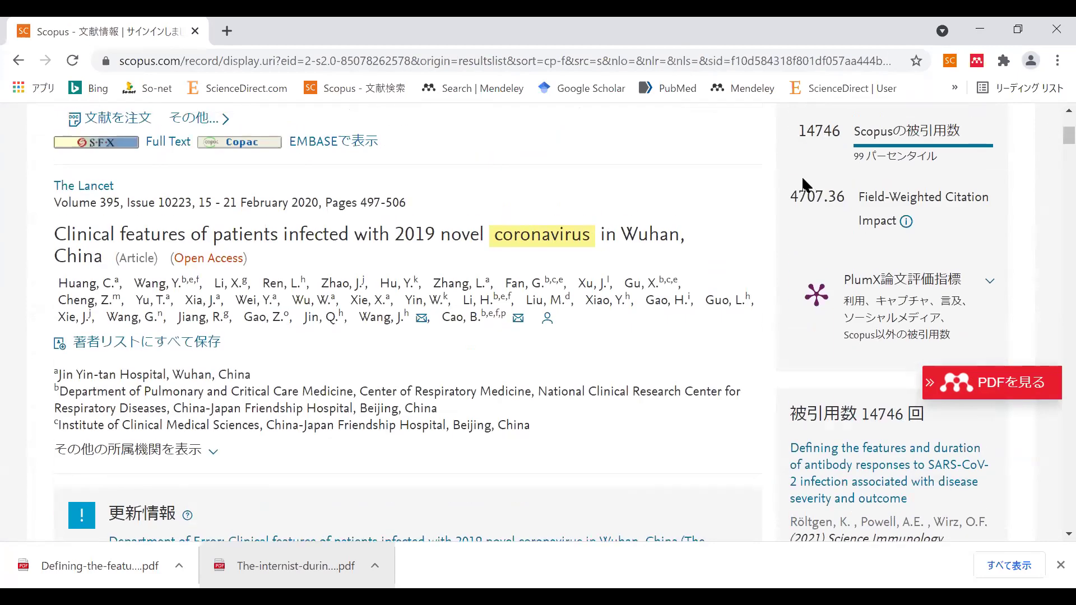
{"action": "scroll", "coordinate": [946, 193], "scroll_direction": "down", "scroll_amount": 3}
{"action": "scroll", "coordinate": [947, 193], "scroll_direction": "up", "scroll_amount": 1}
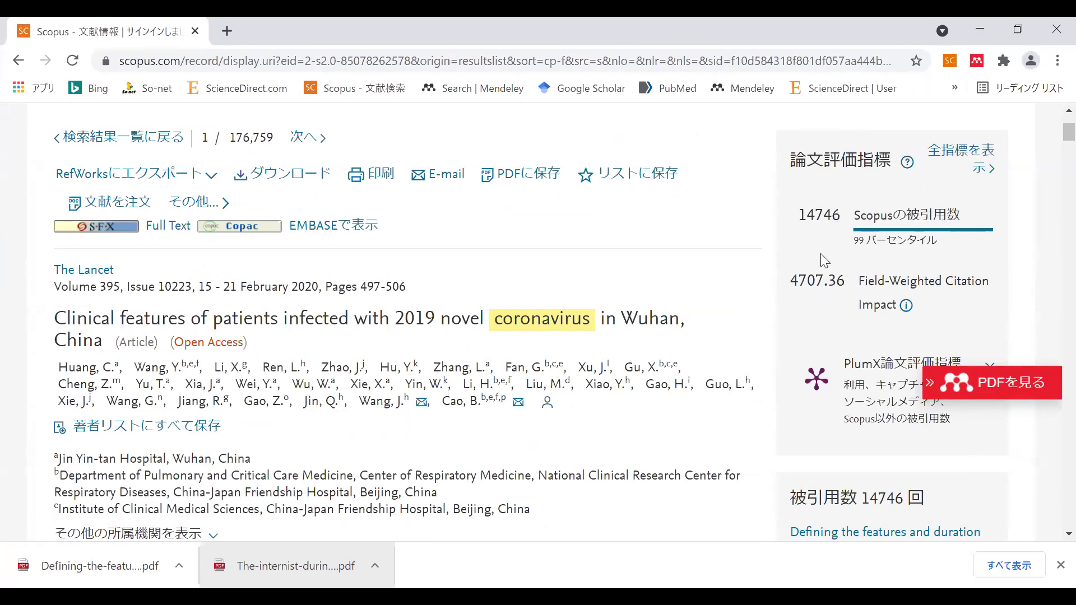
Show all metrics of the article and examine its citation chart, citation benchmarking, Field-Weighted Citation Impact and PlumX Metrics.
{"action": "left_click", "coordinate": [962, 156]}
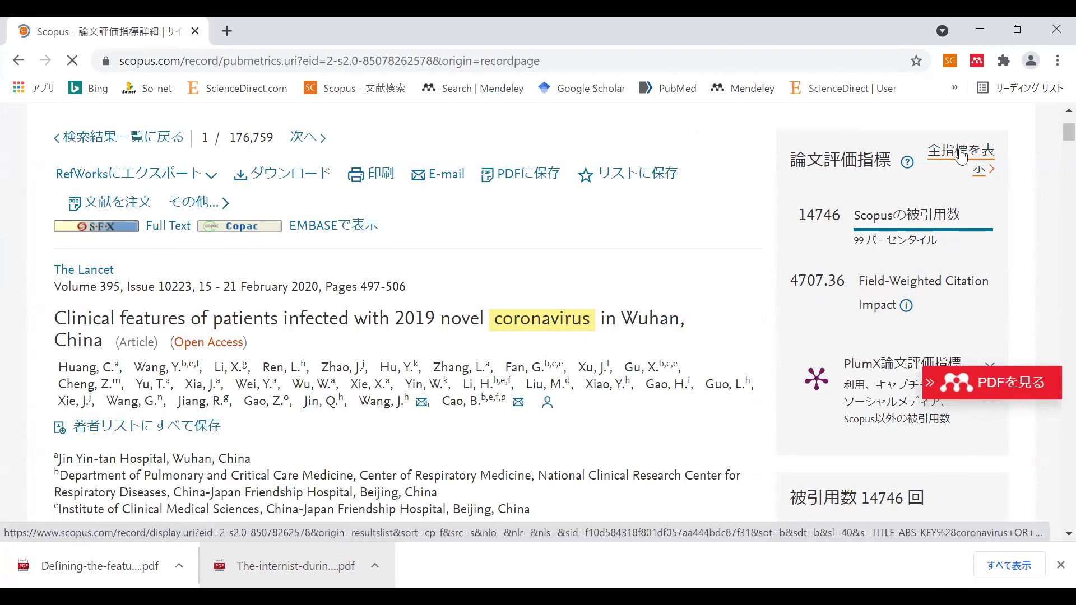
{"action": "scroll", "coordinate": [745, 305], "scroll_direction": "down", "scroll_amount": 2}
{"action": "scroll", "coordinate": [745, 305], "scroll_direction": "down", "scroll_amount": 4}
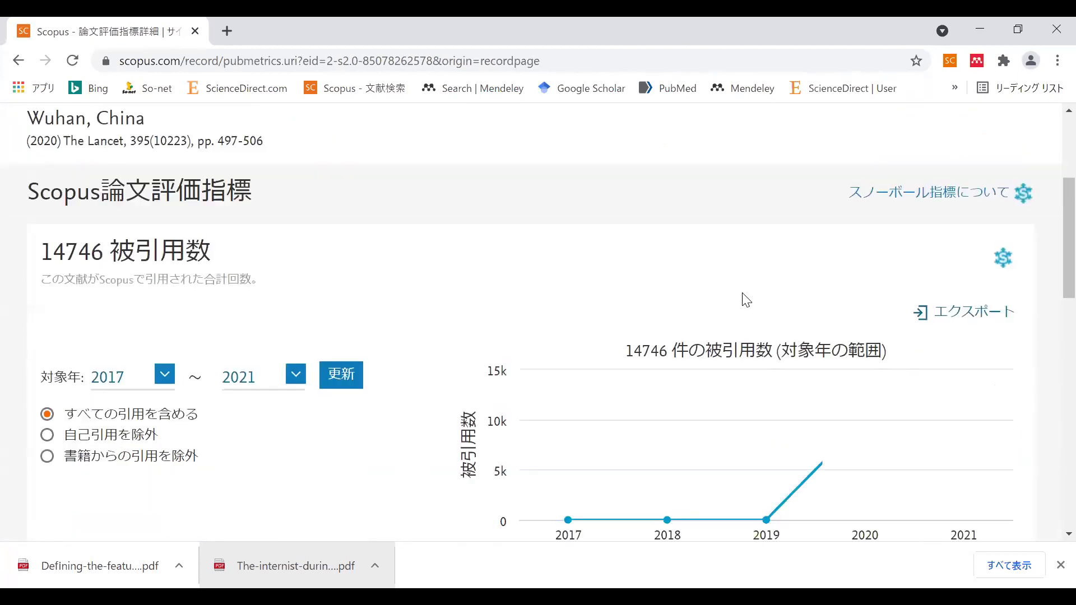
{"action": "scroll", "coordinate": [595, 288], "scroll_direction": "down", "scroll_amount": 3}
{"action": "scroll", "coordinate": [312, 368], "scroll_direction": "down", "scroll_amount": 5}
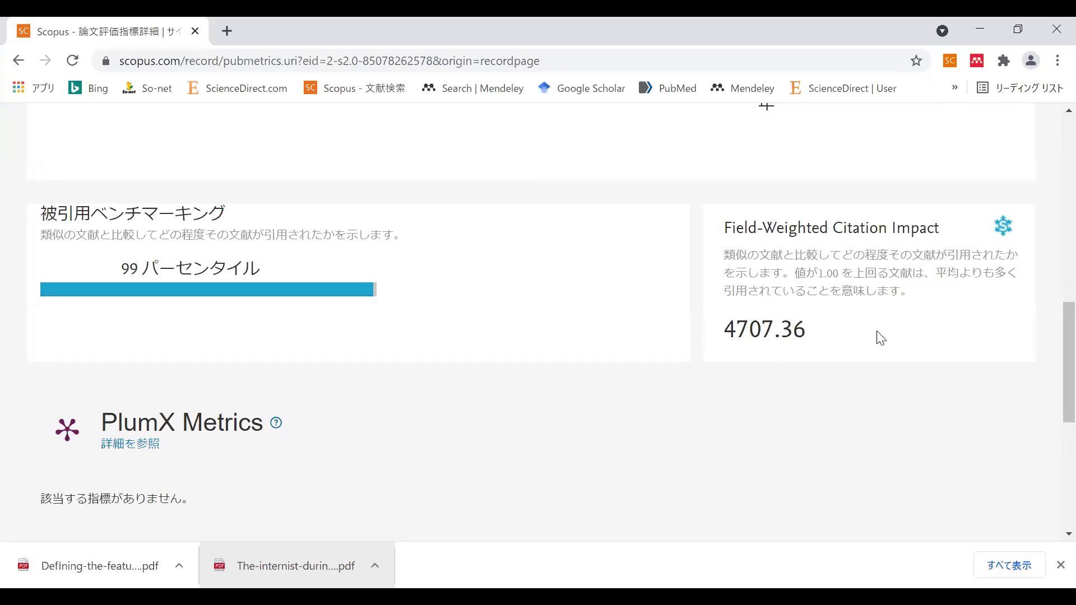
{"action": "scroll", "coordinate": [812, 338], "scroll_direction": "down", "scroll_amount": 2}
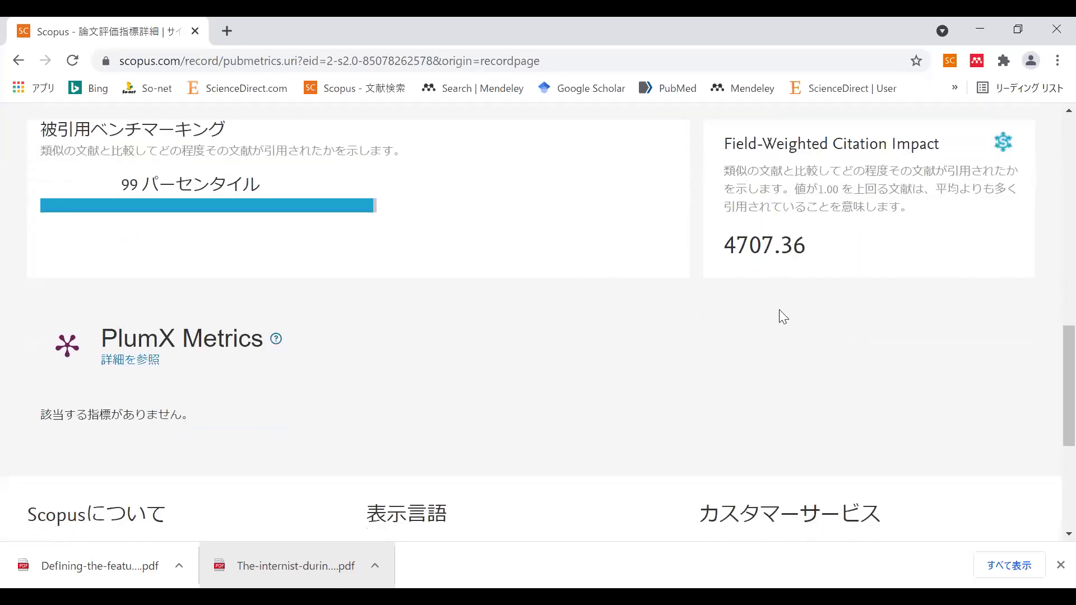
{"action": "scroll", "coordinate": [780, 317], "scroll_direction": "down", "scroll_amount": 1}
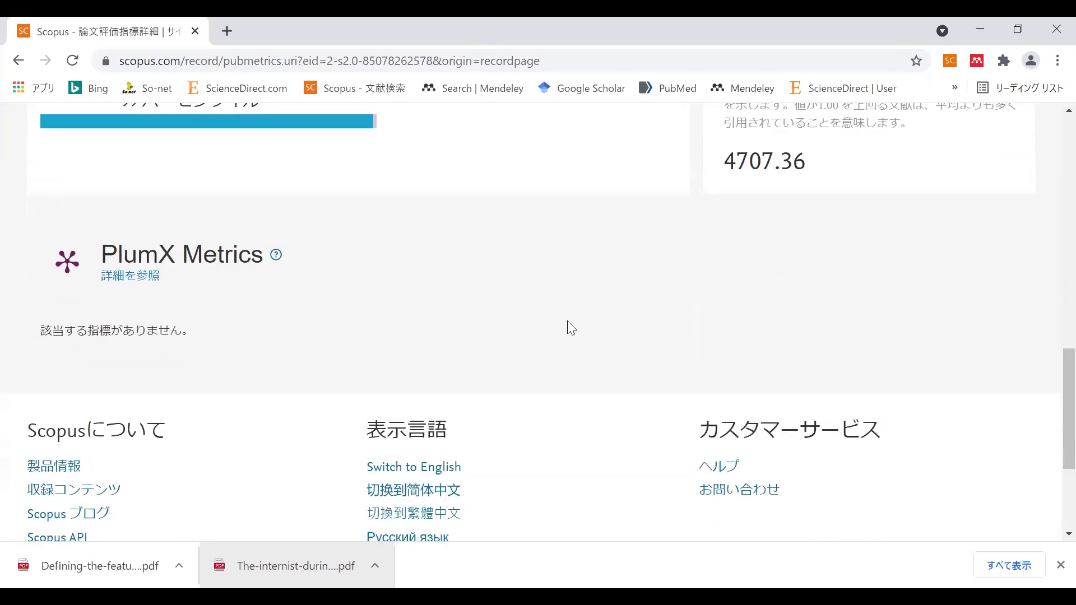
{"action": "scroll", "coordinate": [537, 236], "scroll_direction": "up", "scroll_amount": 12}
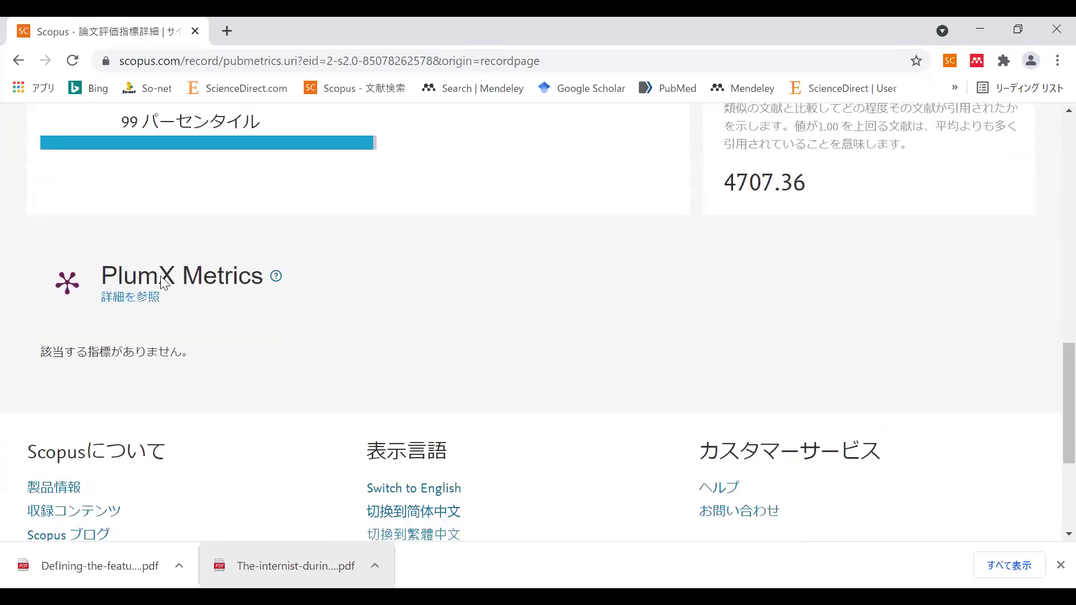
{"action": "scroll", "coordinate": [421, 220], "scroll_direction": "up", "scroll_amount": 1}
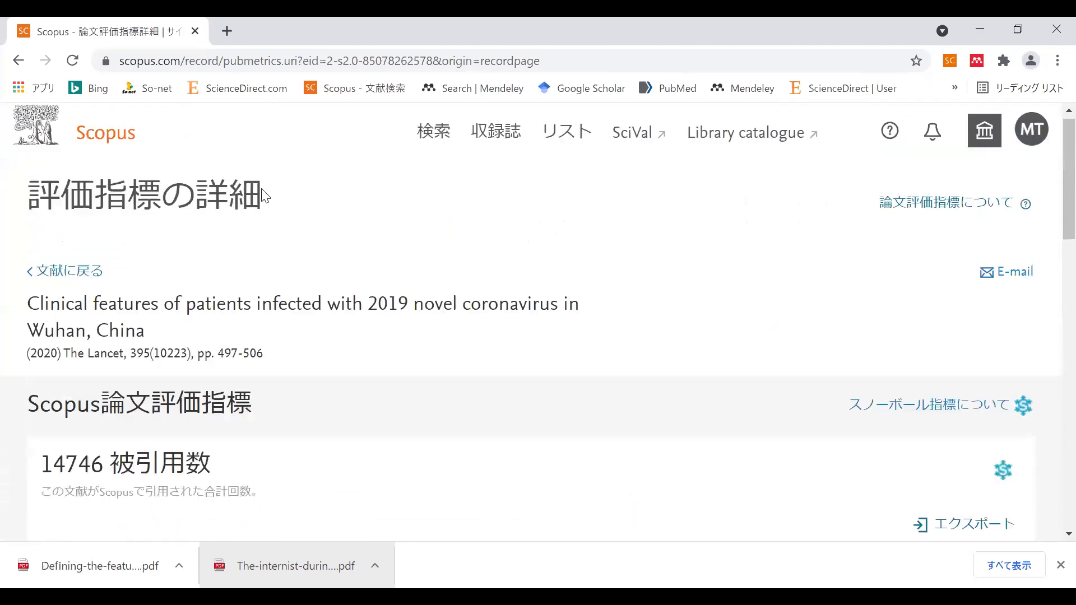
Return from the metrics details to the document record and from there to the search results list.
{"action": "right_click", "coordinate": [17, 63]}
{"action": "left_click", "coordinate": [140, 288]}
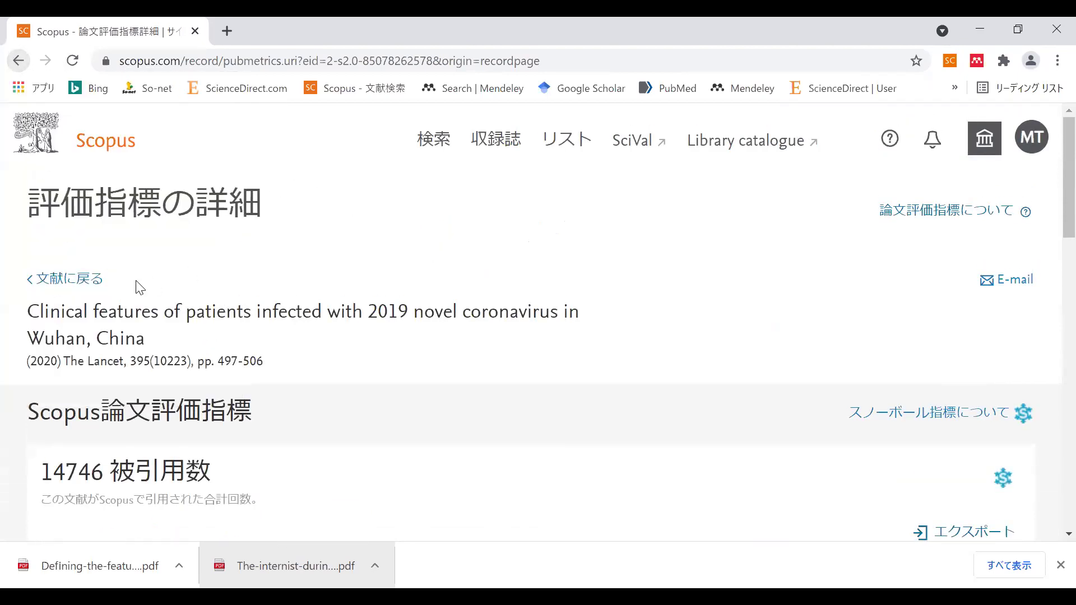
{"action": "left_click", "coordinate": [72, 283]}
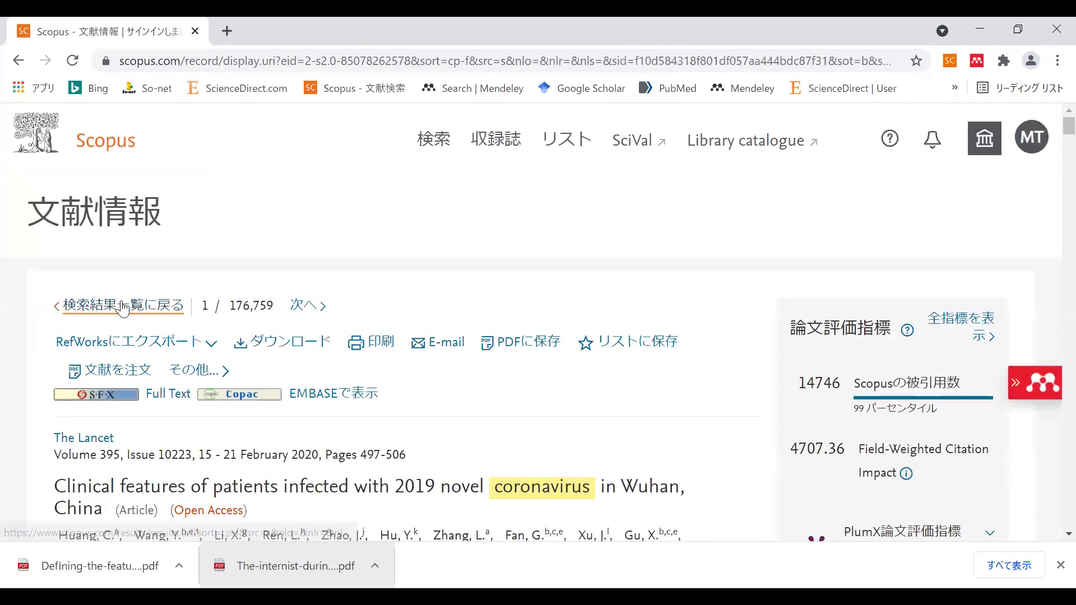
{"action": "left_click", "coordinate": [120, 311]}
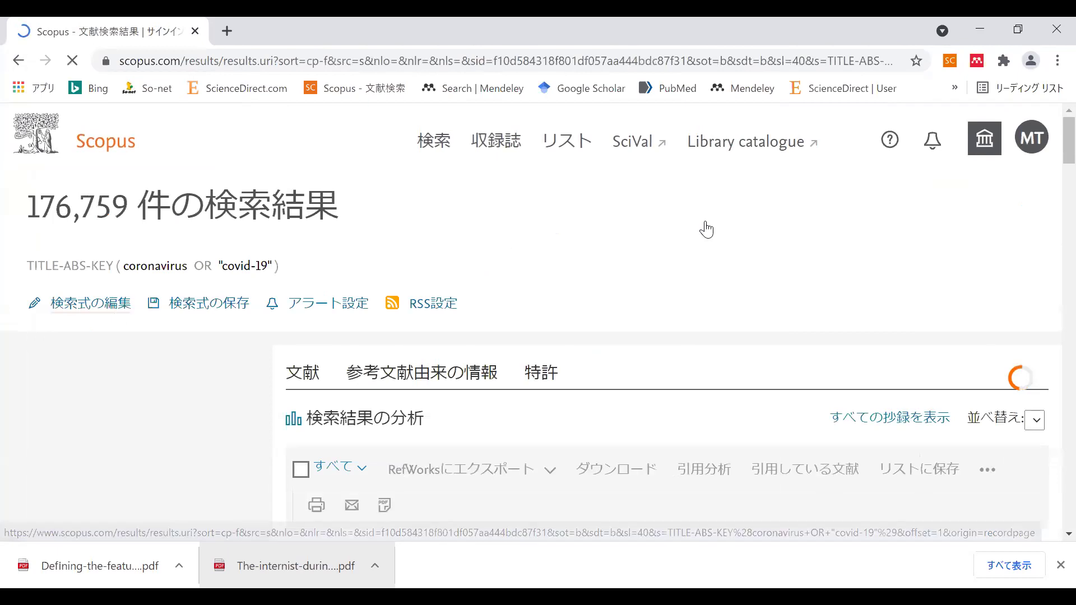
Open the record of result 2, "Clinical characteristics of coronavirus disease 2019 in China", and check its Field-Weighted Citation Impact and PlumX metrics.
{"action": "scroll", "coordinate": [758, 235], "scroll_direction": "down", "scroll_amount": 7}
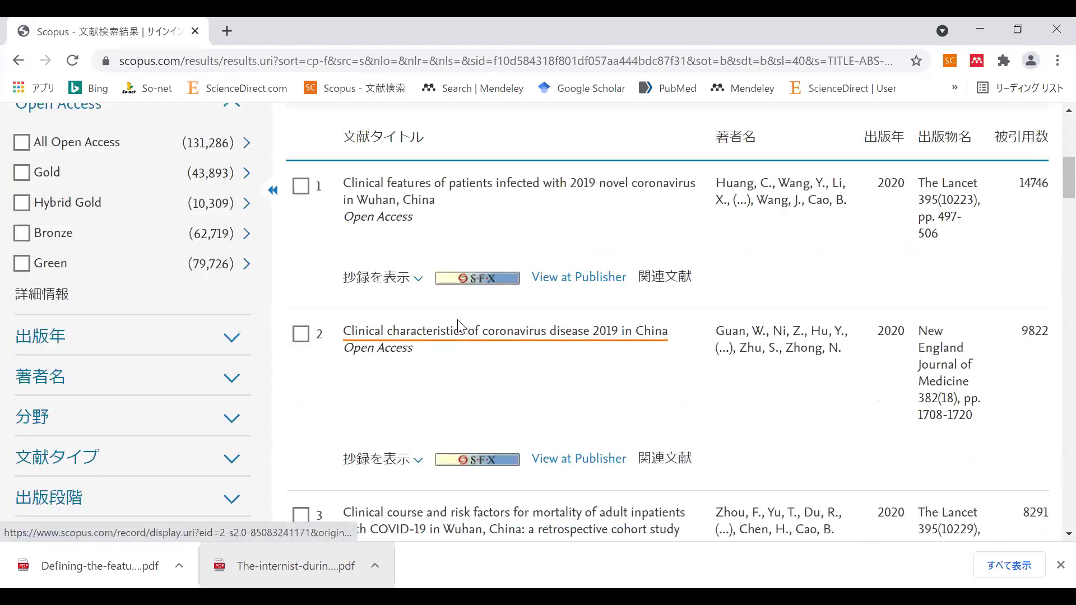
{"action": "scroll", "coordinate": [456, 319], "scroll_direction": "down", "scroll_amount": 1}
{"action": "left_click", "coordinate": [423, 255]}
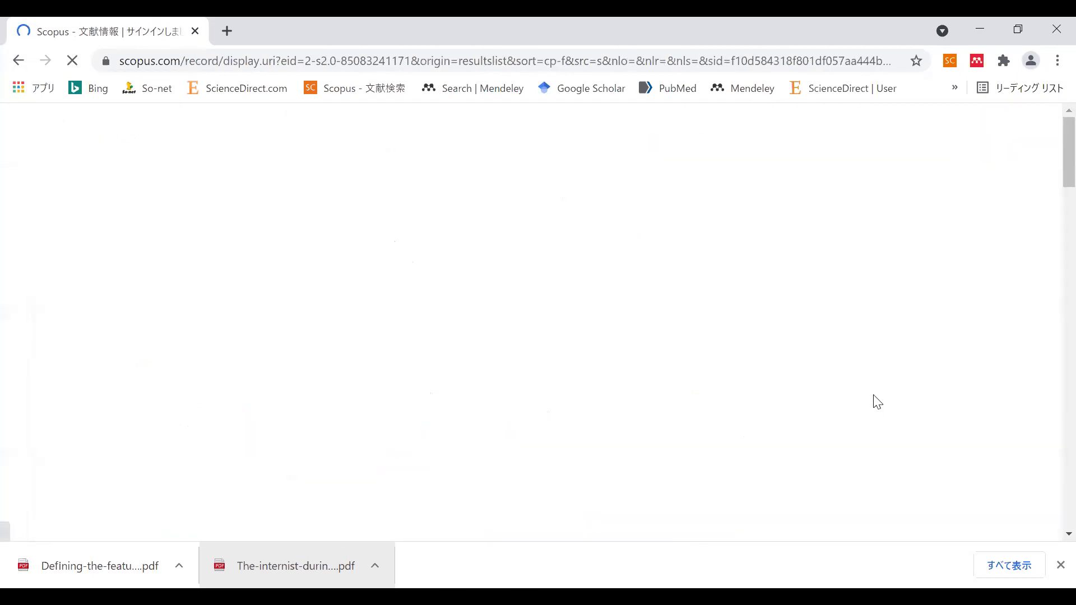
{"action": "scroll", "coordinate": [840, 336], "scroll_direction": "down", "scroll_amount": 3}
{"action": "scroll", "coordinate": [878, 134], "scroll_direction": "down", "scroll_amount": 3}
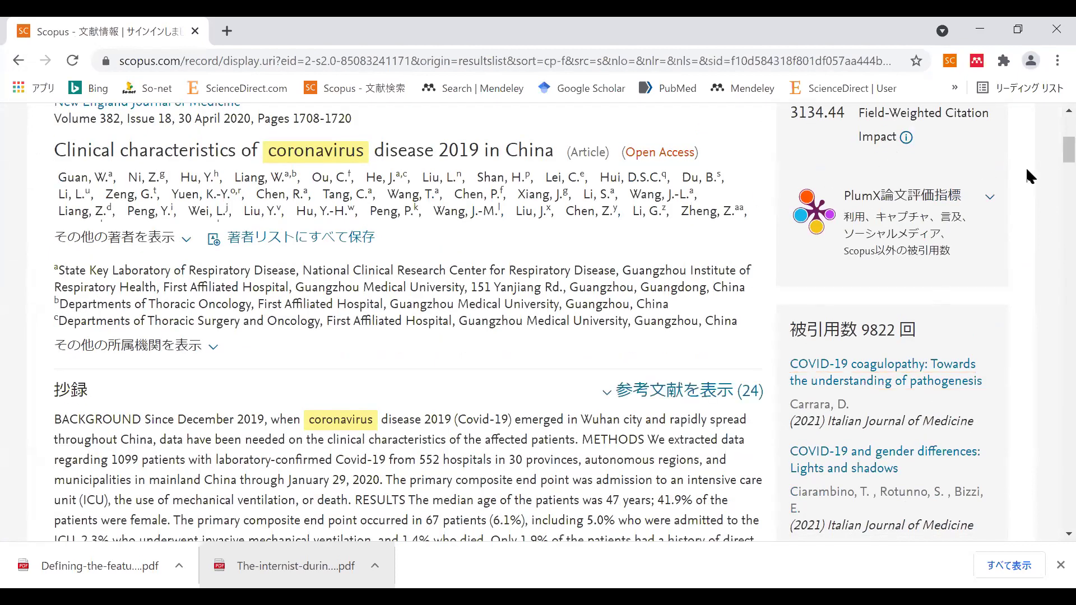
{"action": "scroll", "coordinate": [958, 240], "scroll_direction": "down", "scroll_amount": 3}
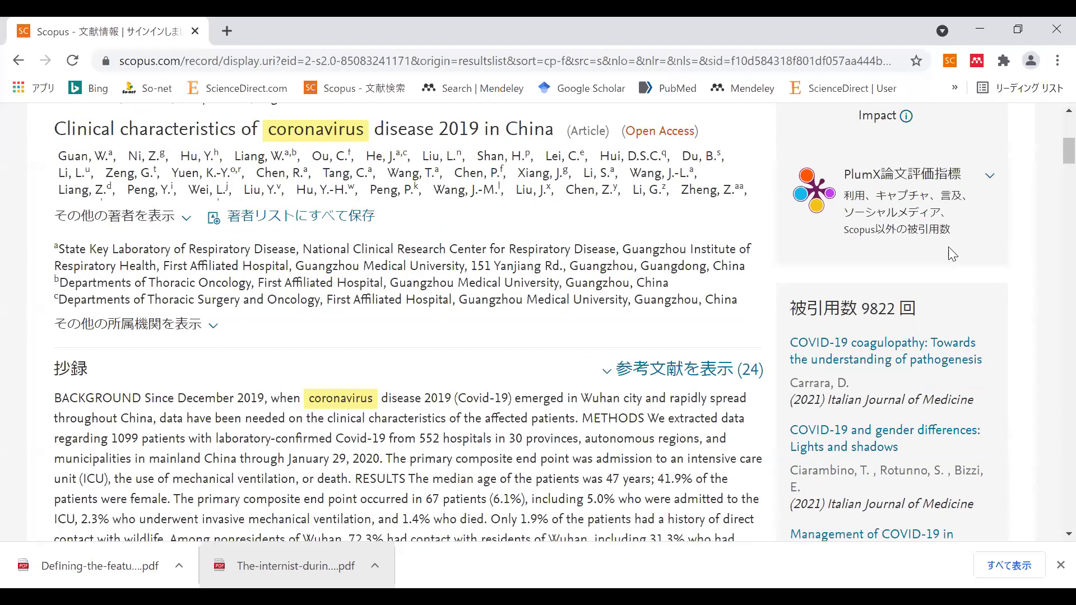
{"action": "scroll", "coordinate": [769, 324], "scroll_direction": "up", "scroll_amount": 4}
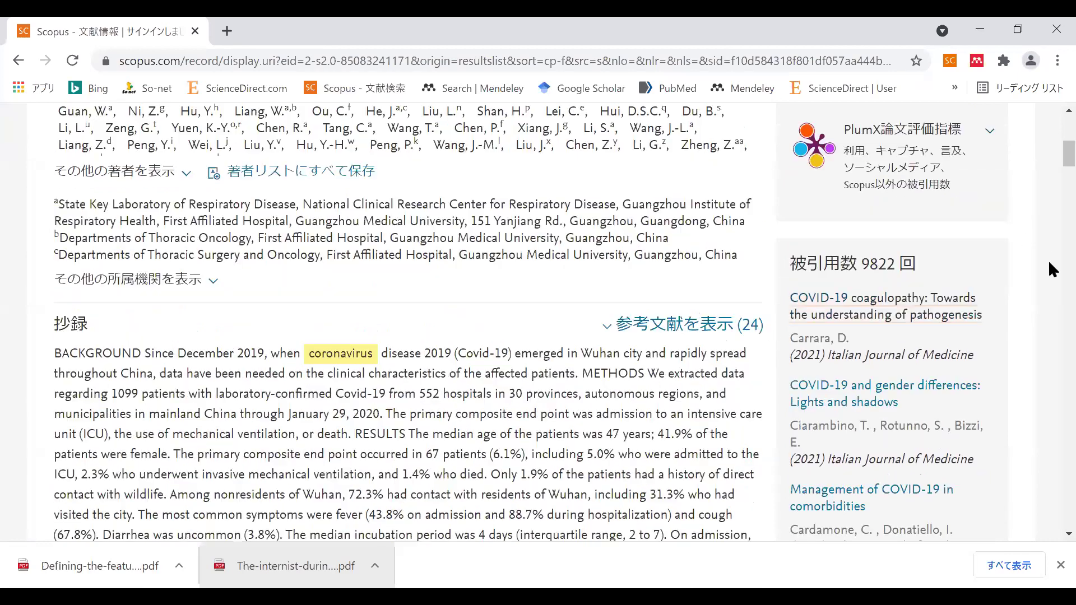
{"action": "scroll", "coordinate": [692, 274], "scroll_direction": "down", "scroll_amount": 1}
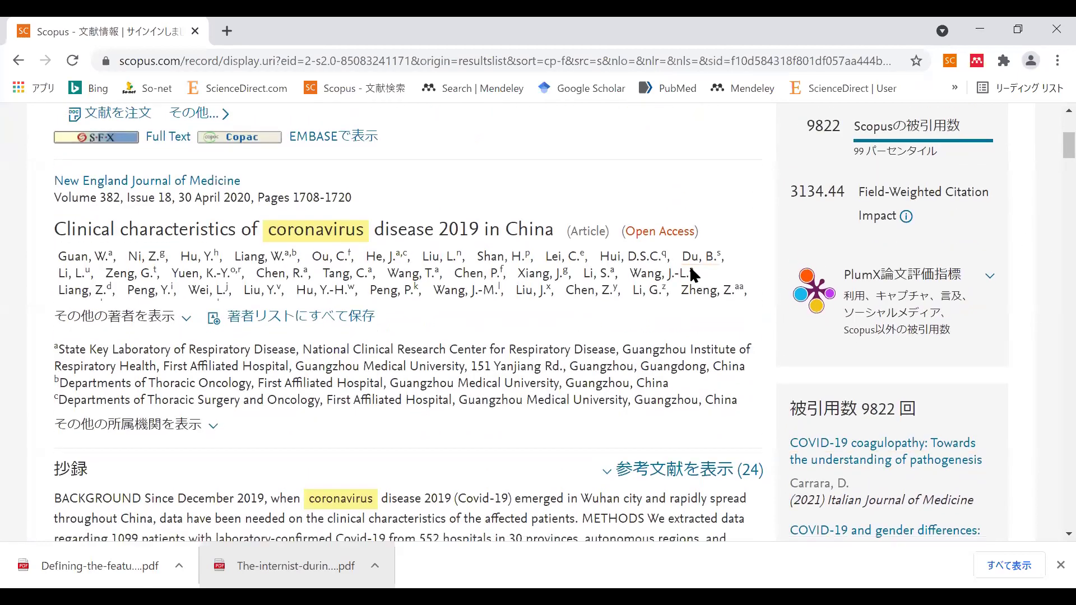
{"action": "scroll", "coordinate": [828, 187], "scroll_direction": "down", "scroll_amount": 1}
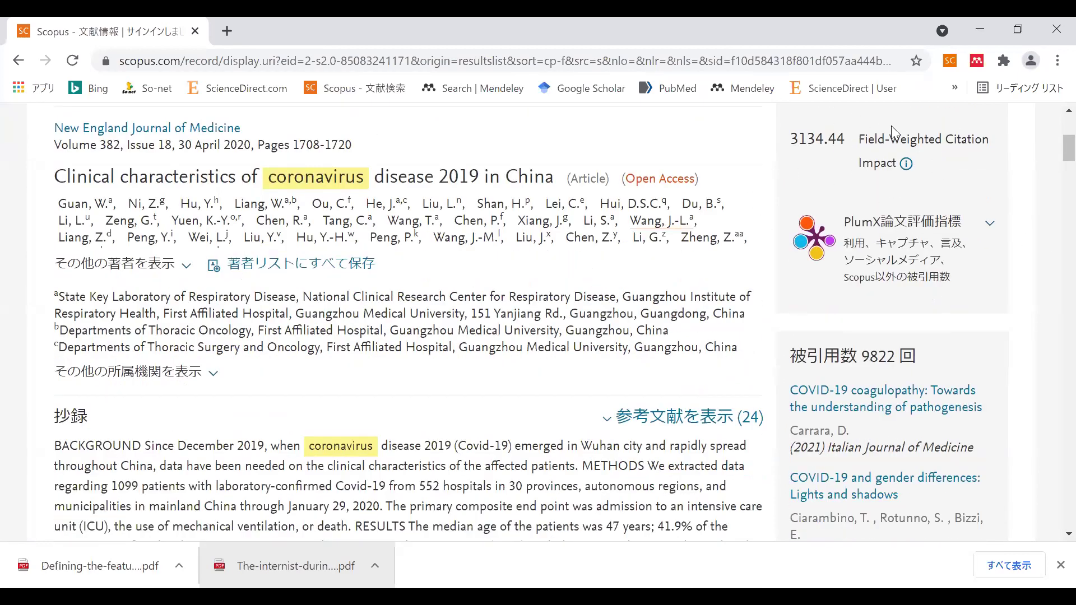
Examine the record's abstract, citing documents, citation alert options, related documents, SciVal Topic Prominence and Reaxys substance information.
{"action": "scroll", "coordinate": [881, 193], "scroll_direction": "down", "scroll_amount": 2}
{"action": "scroll", "coordinate": [877, 202], "scroll_direction": "down", "scroll_amount": 2}
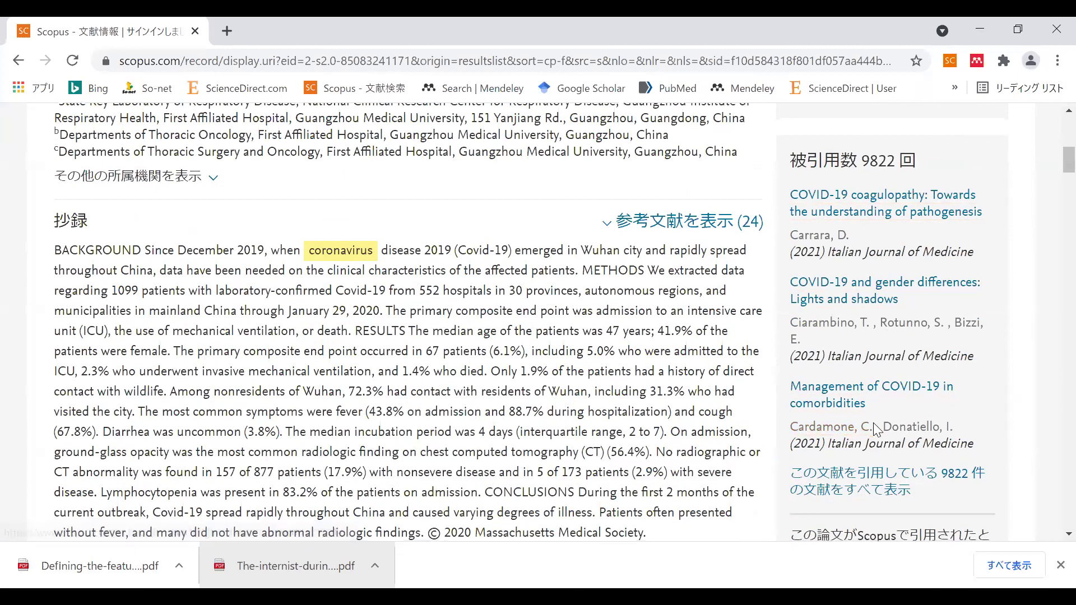
{"action": "scroll", "coordinate": [866, 426], "scroll_direction": "down", "scroll_amount": 1}
{"action": "scroll", "coordinate": [875, 471], "scroll_direction": "down", "scroll_amount": 2}
{"action": "scroll", "coordinate": [1043, 469], "scroll_direction": "down", "scroll_amount": 2}
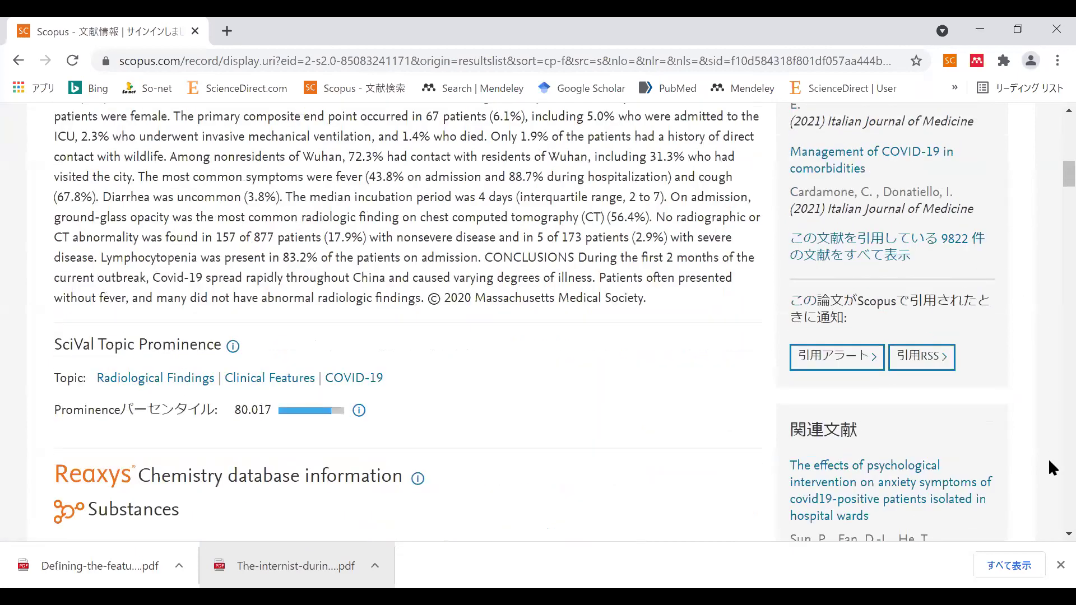
{"action": "scroll", "coordinate": [935, 527], "scroll_direction": "down", "scroll_amount": 3}
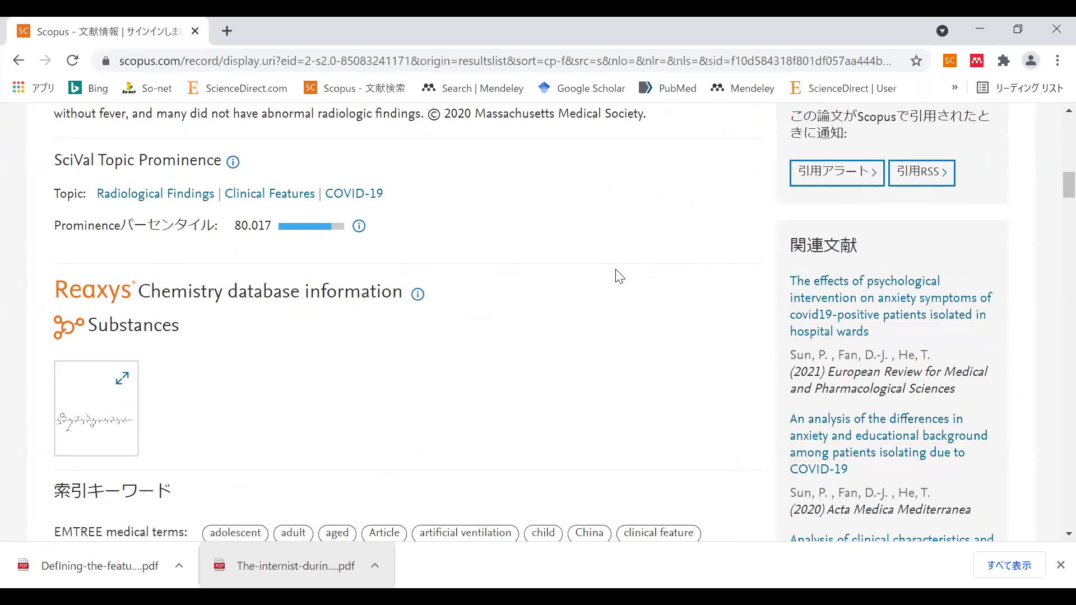
{"action": "scroll", "coordinate": [564, 288], "scroll_direction": "down", "scroll_amount": 2}
{"action": "scroll", "coordinate": [509, 278], "scroll_direction": "up", "scroll_amount": 2}
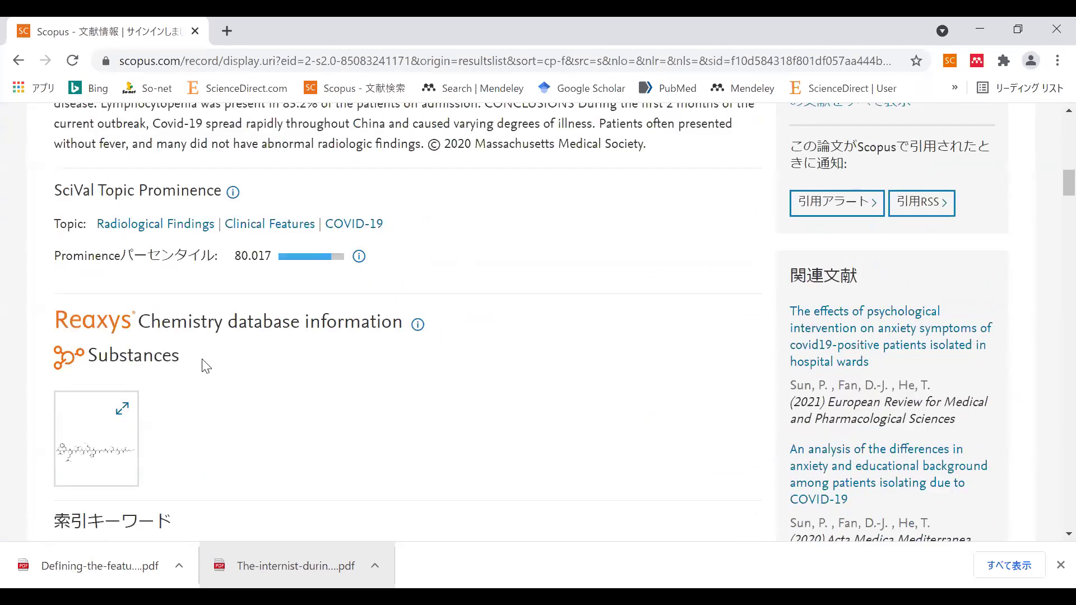
{"action": "scroll", "coordinate": [206, 366], "scroll_direction": "up", "scroll_amount": 1}
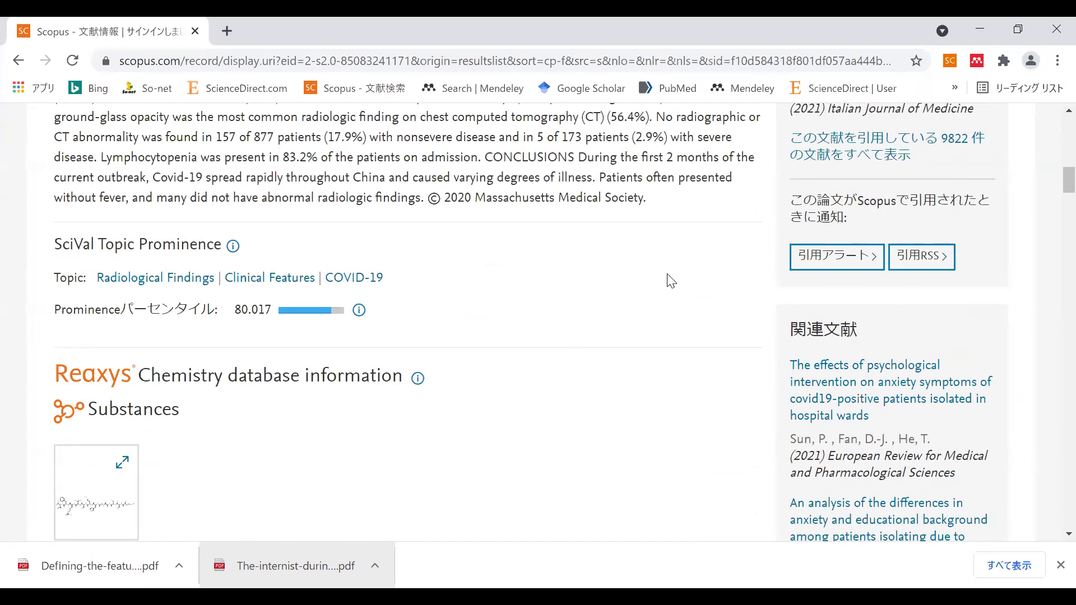
Examine the representative documents, top authors and keyphrase analysis of the topic "Radiological Findings | Clinical Features | COVID-19", and dismiss the downloads bar.
{"action": "scroll", "coordinate": [377, 278], "scroll_direction": "up", "scroll_amount": 2}
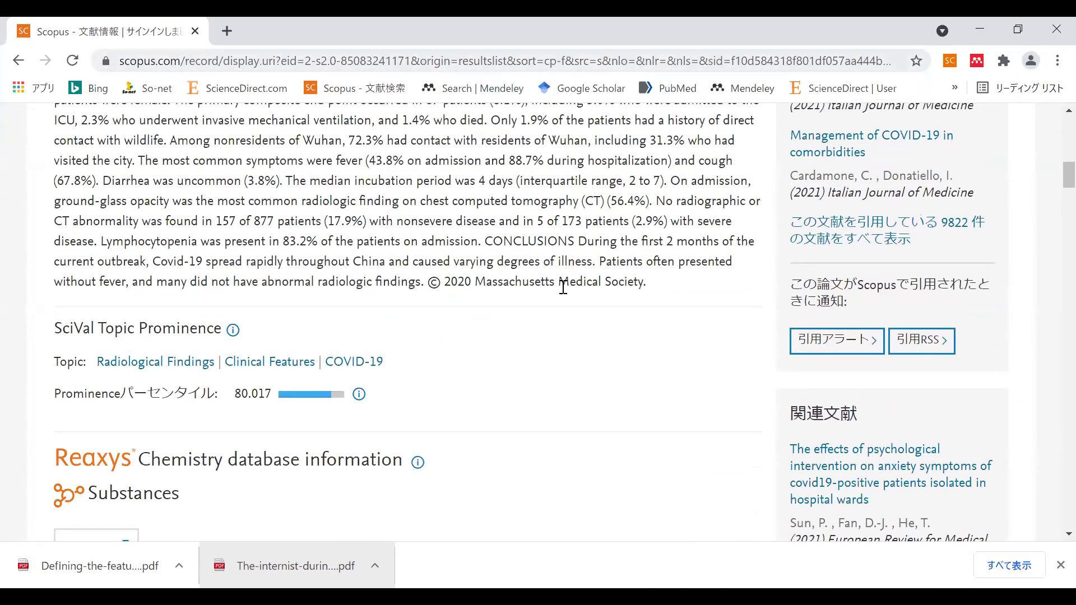
{"action": "left_click", "coordinate": [193, 370]}
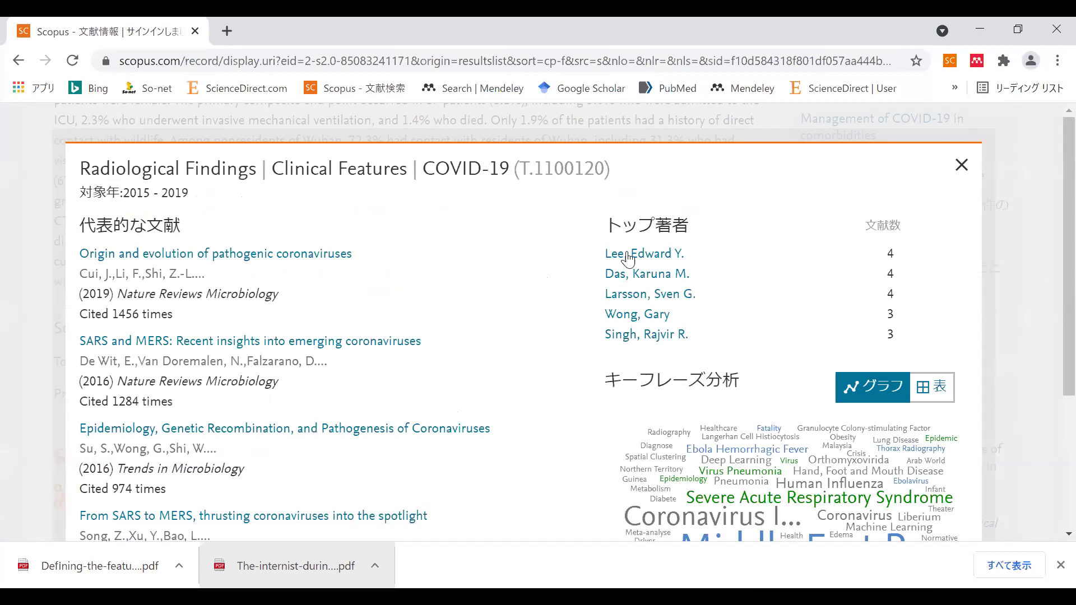
{"action": "scroll", "coordinate": [835, 224], "scroll_direction": "down", "scroll_amount": 1}
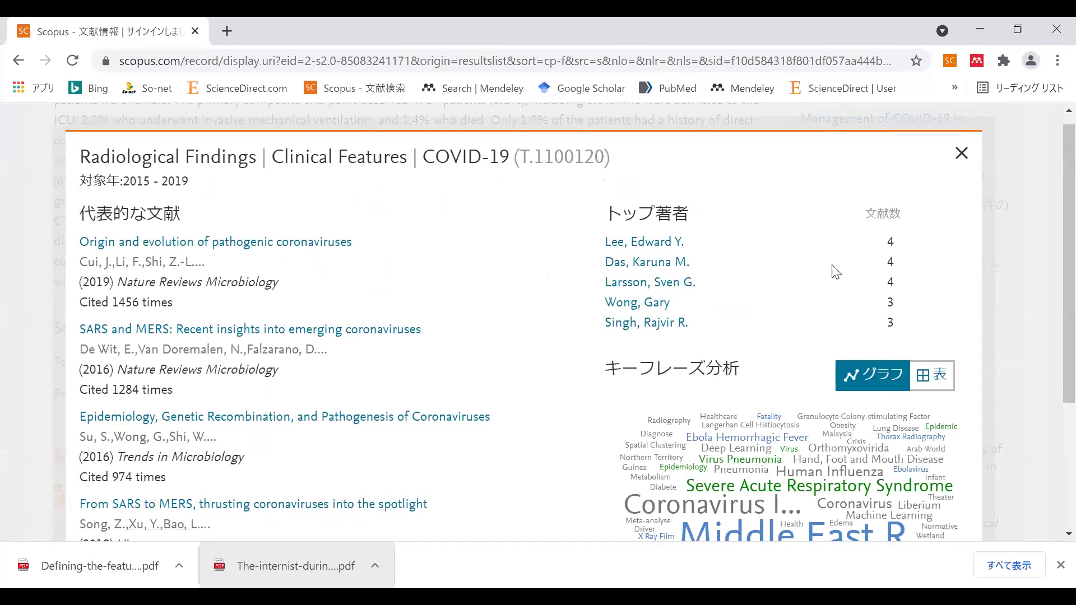
{"action": "scroll", "coordinate": [819, 236], "scroll_direction": "down", "scroll_amount": 1}
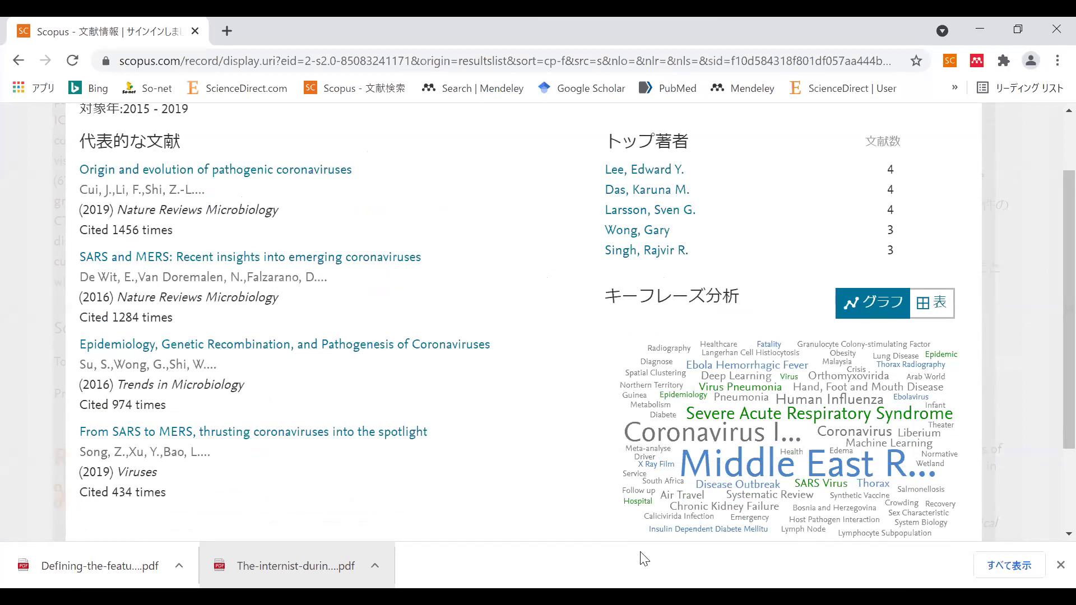
{"action": "scroll", "coordinate": [857, 250], "scroll_direction": "up", "scroll_amount": 1}
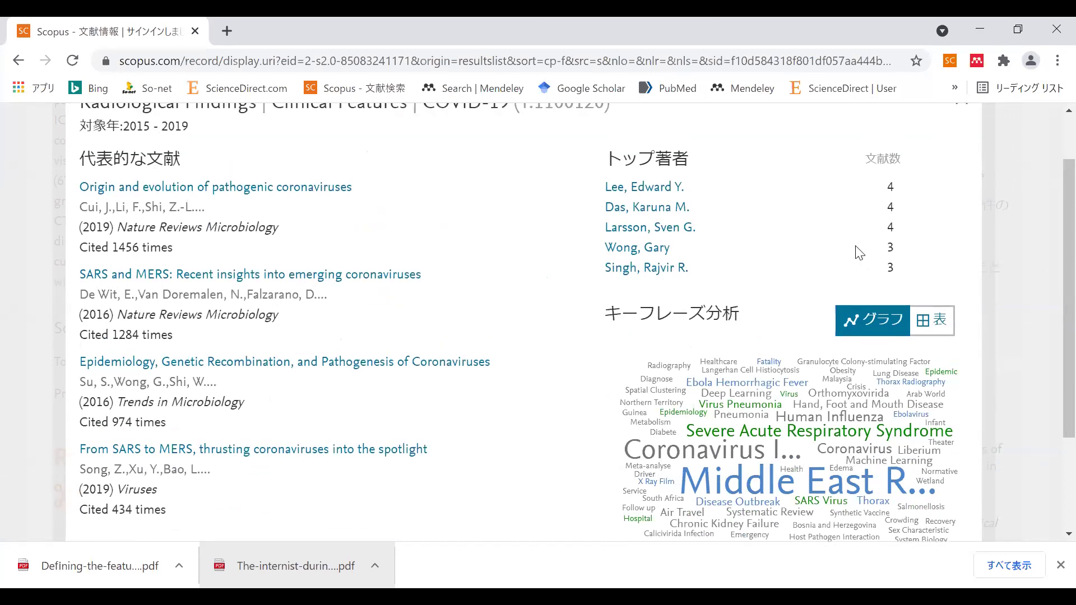
{"action": "scroll", "coordinate": [857, 250], "scroll_direction": "up", "scroll_amount": 2}
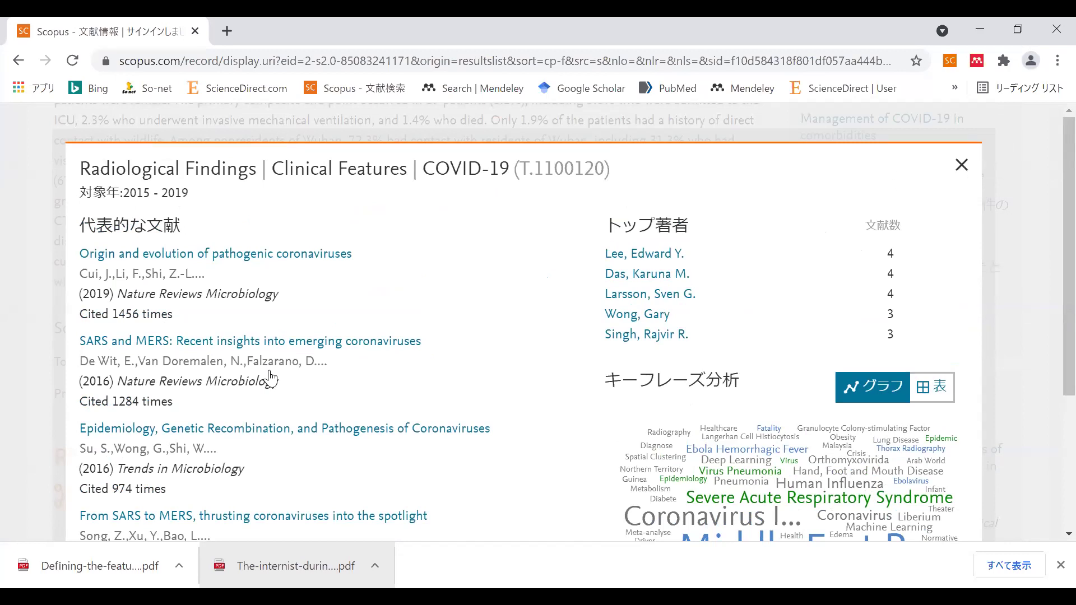
{"action": "key", "text": "Escape"}
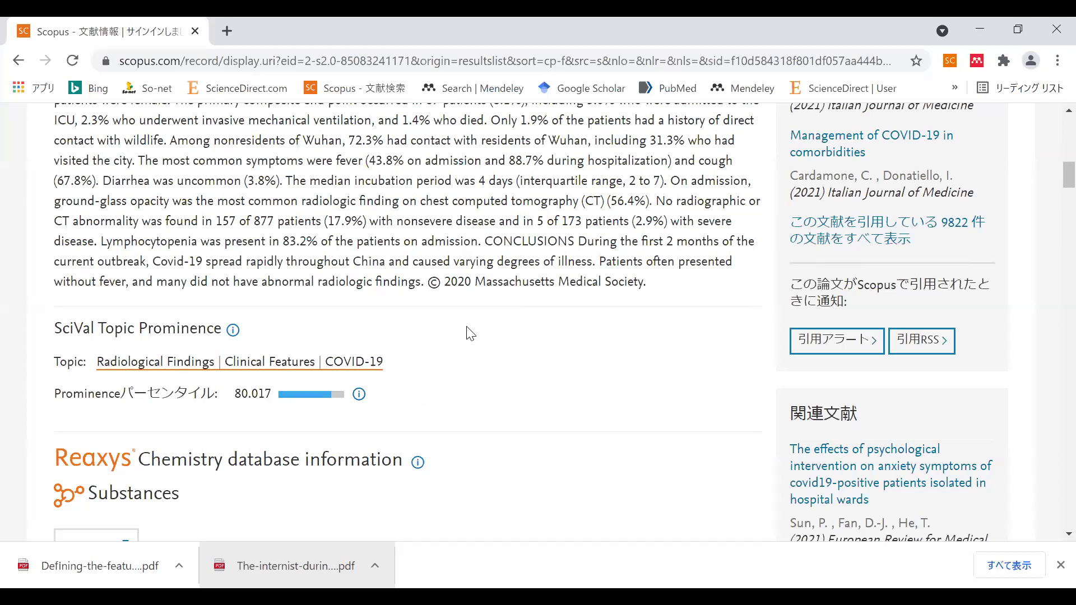
{"action": "left_click", "coordinate": [1059, 566]}
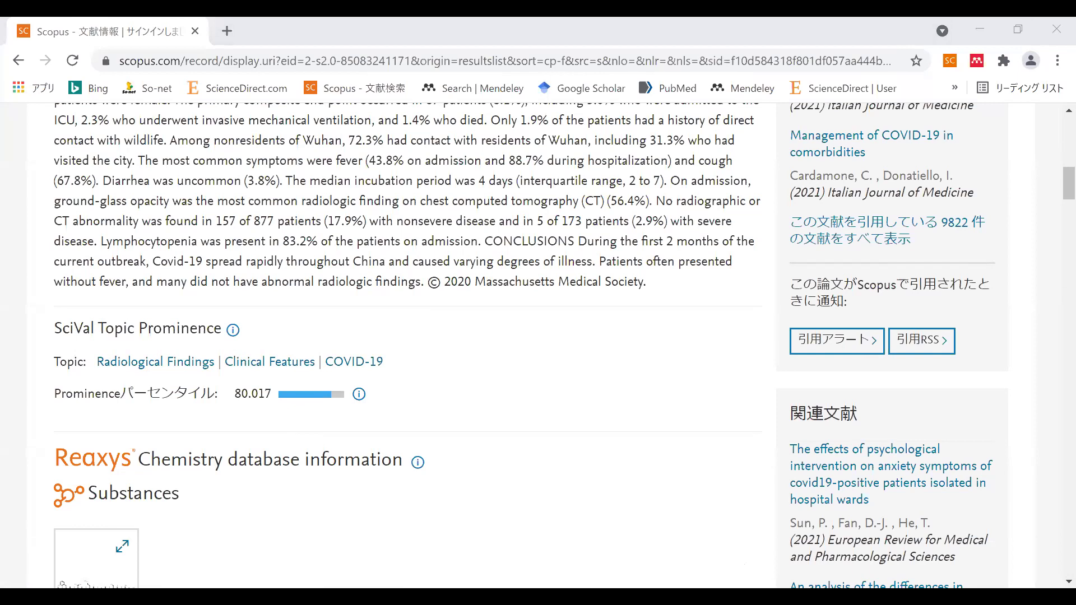
{"action": "key", "text": "Right"}
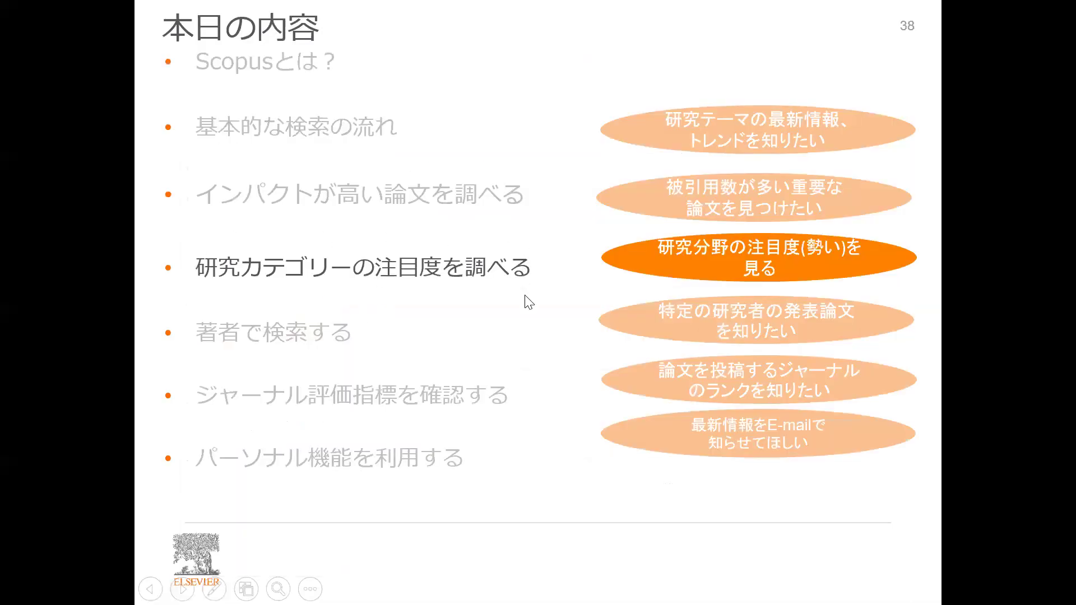
{"action": "key", "text": "Right"}
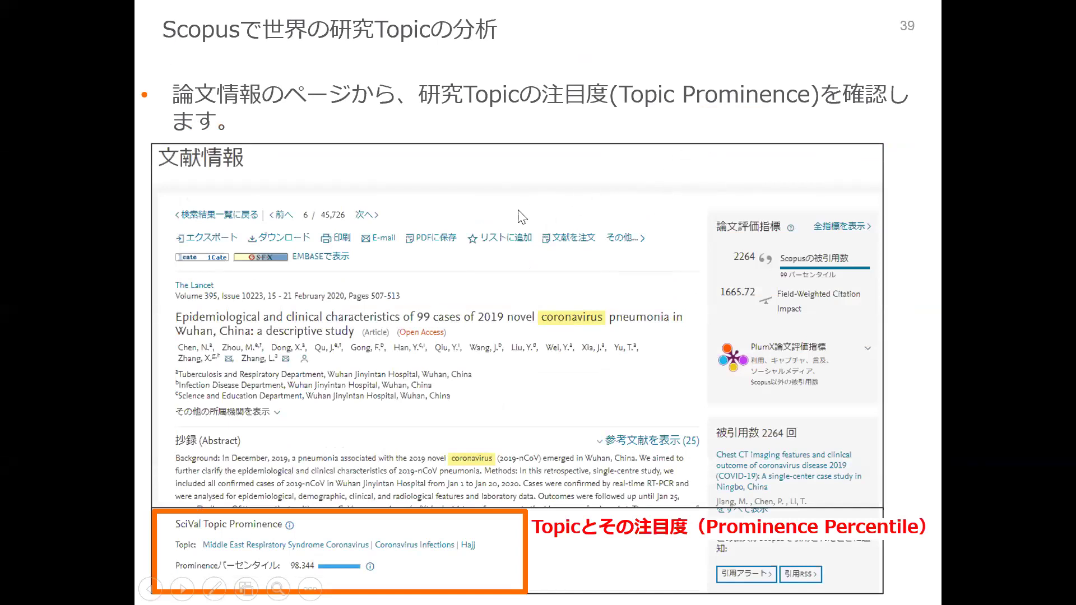
{"action": "key", "text": "Right"}
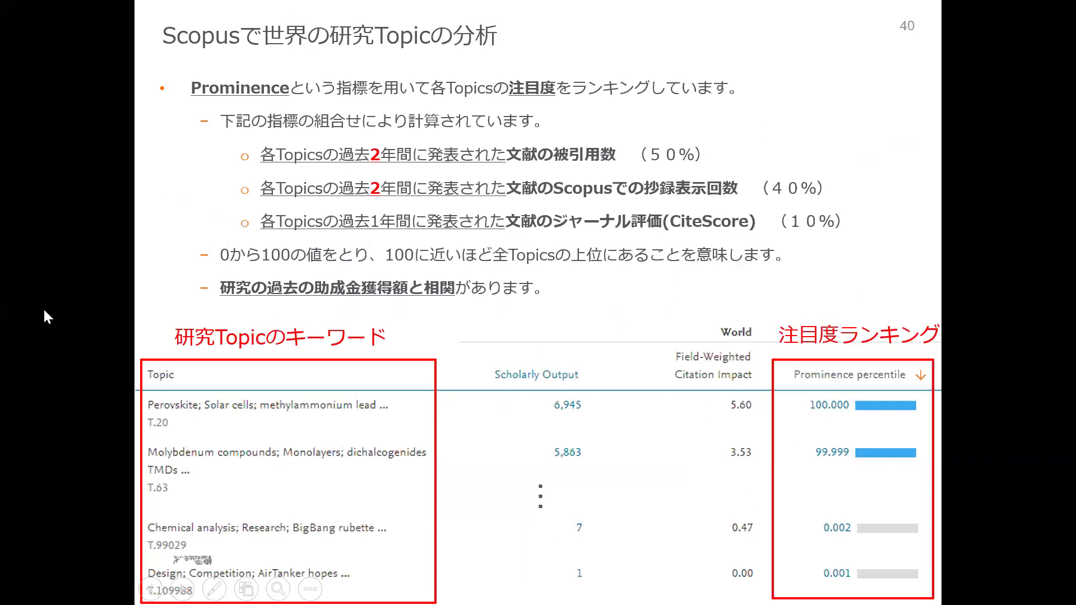